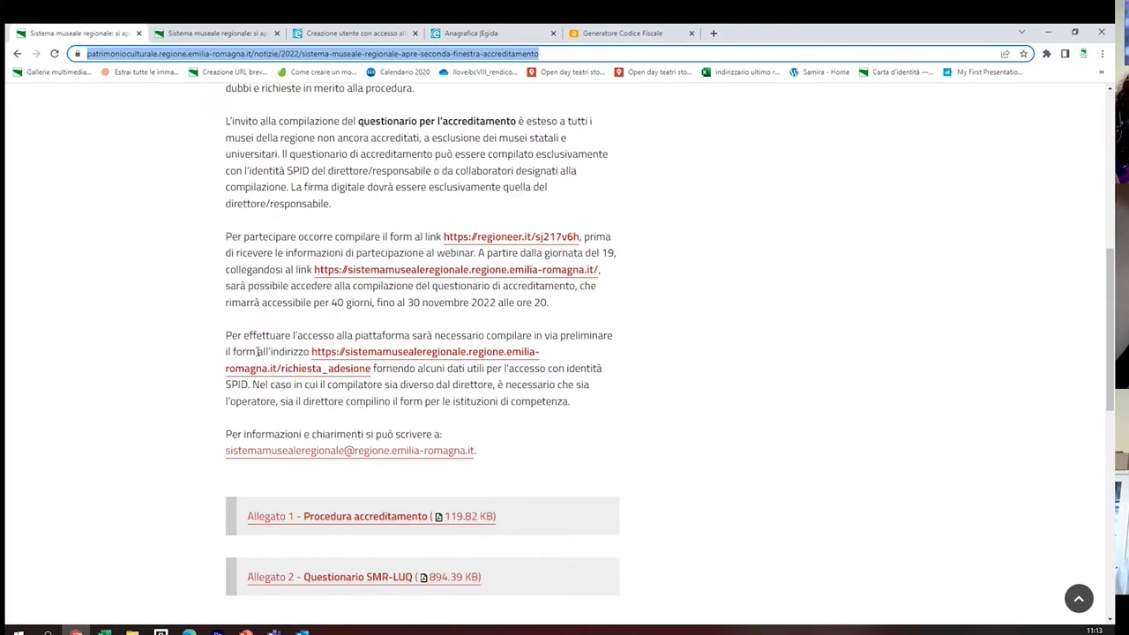
# Highlight the sentence about the 40-day access window and review the user-creation form
pyautogui.moveTo(227, 307)
pyautogui.moveTo(226, 303); pyautogui.dragTo(568, 311)
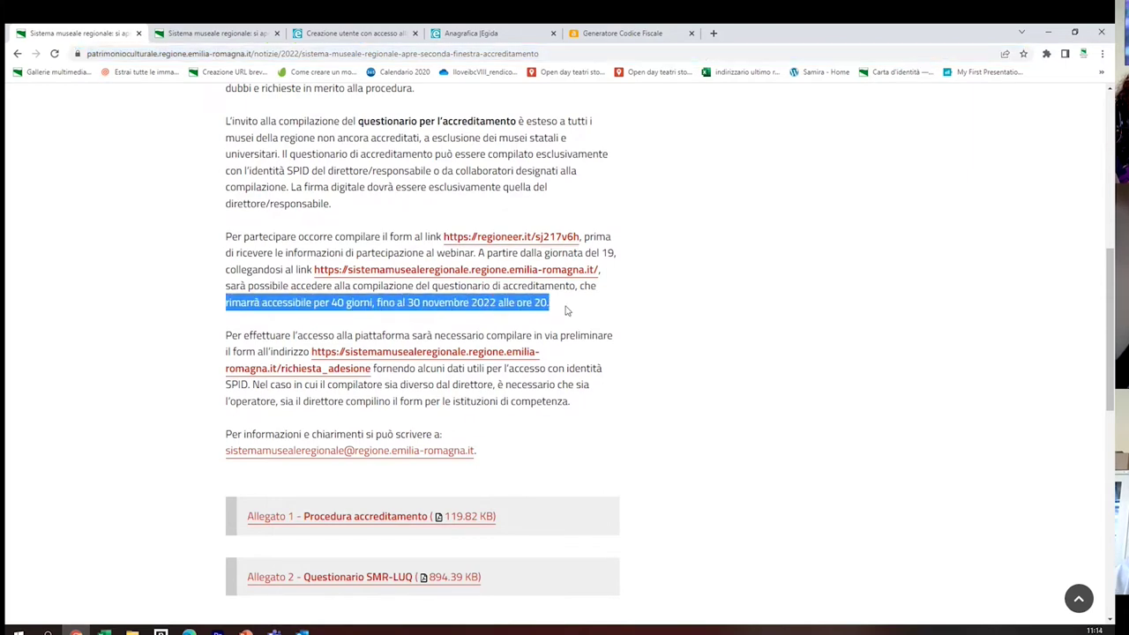
pyautogui.click(172, 465)
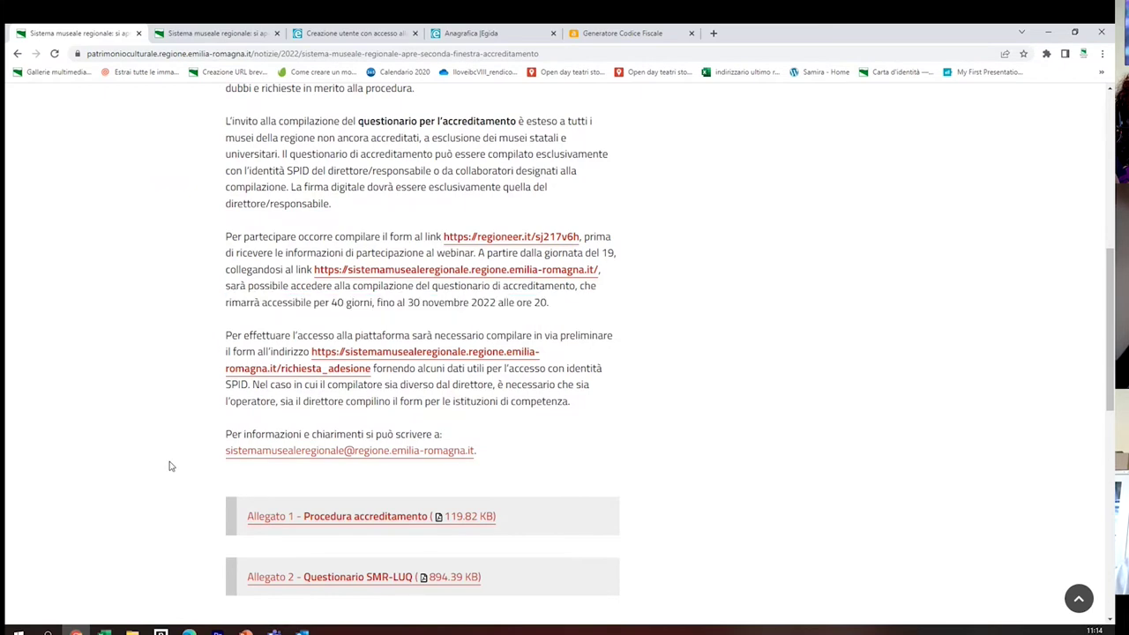
pyautogui.scroll(-1, 390, 525)
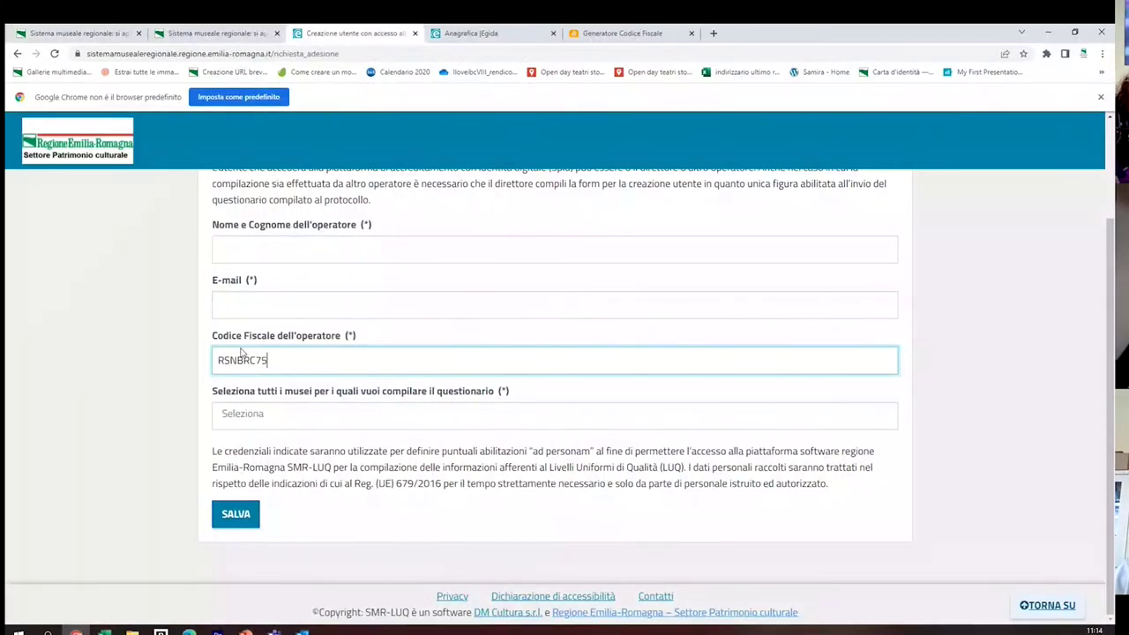
pyautogui.scroll(2, 137, 362)
pyautogui.scroll(-1, 136, 357)
pyautogui.scroll(1, 150, 336)
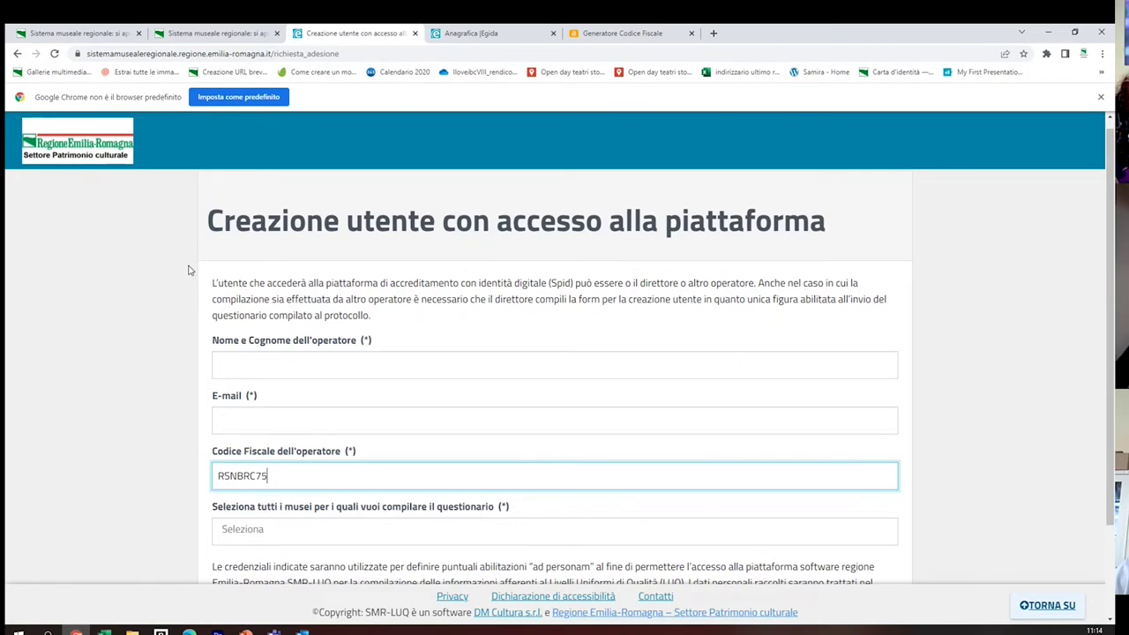
pyautogui.scroll(-1, 187, 270)
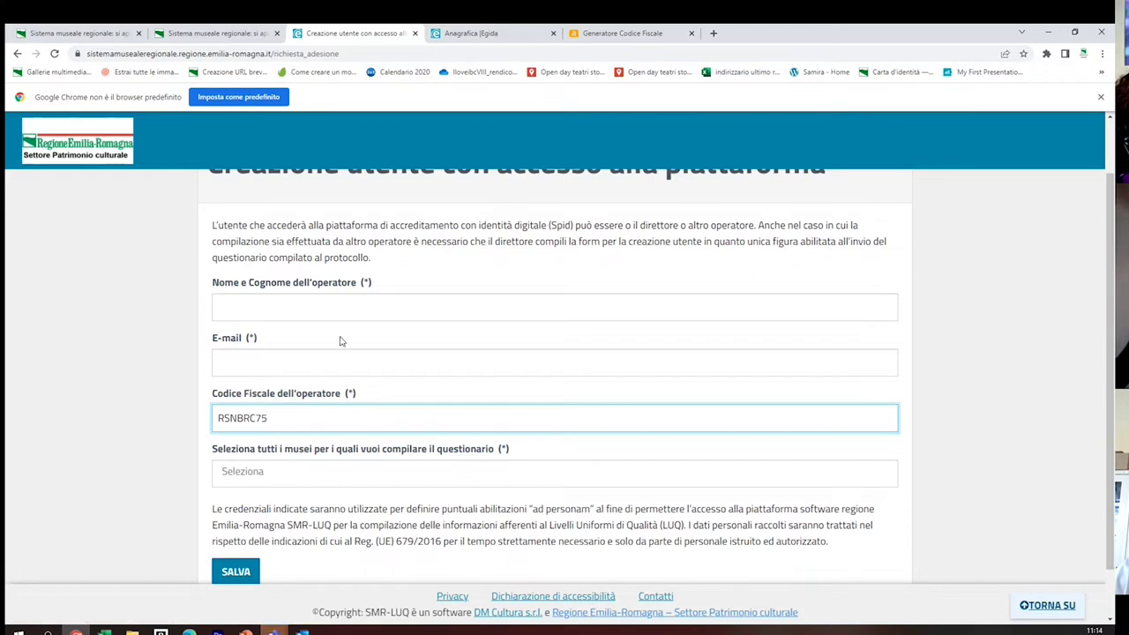
pyautogui.scroll(1, 341, 342)
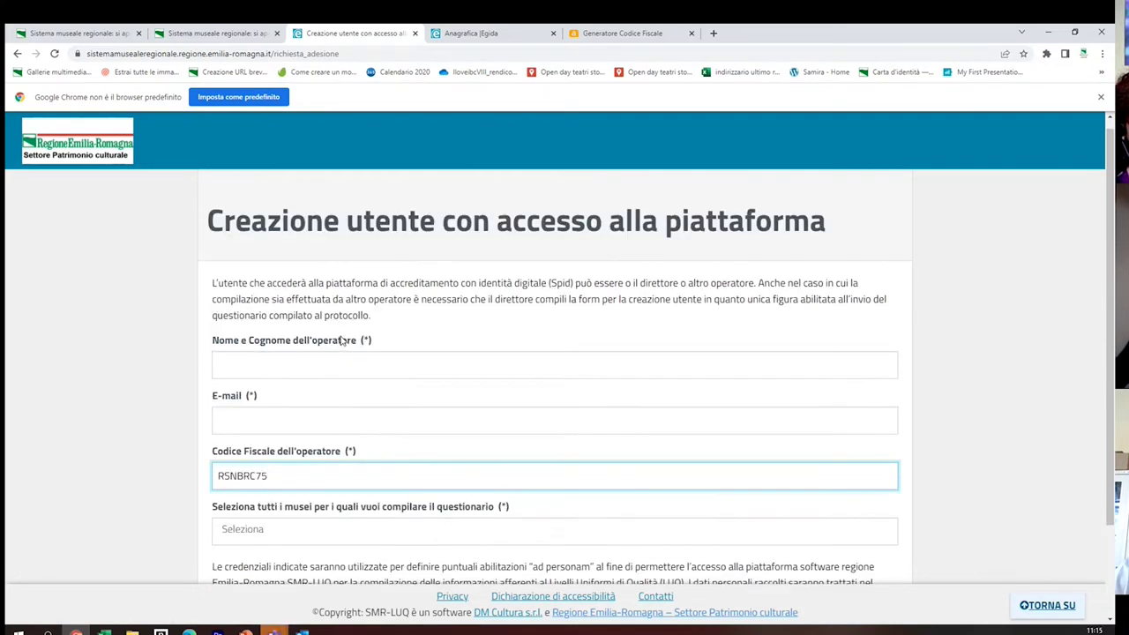
pyautogui.scroll(-1, 315, 338)
pyautogui.scroll(1, 315, 339)
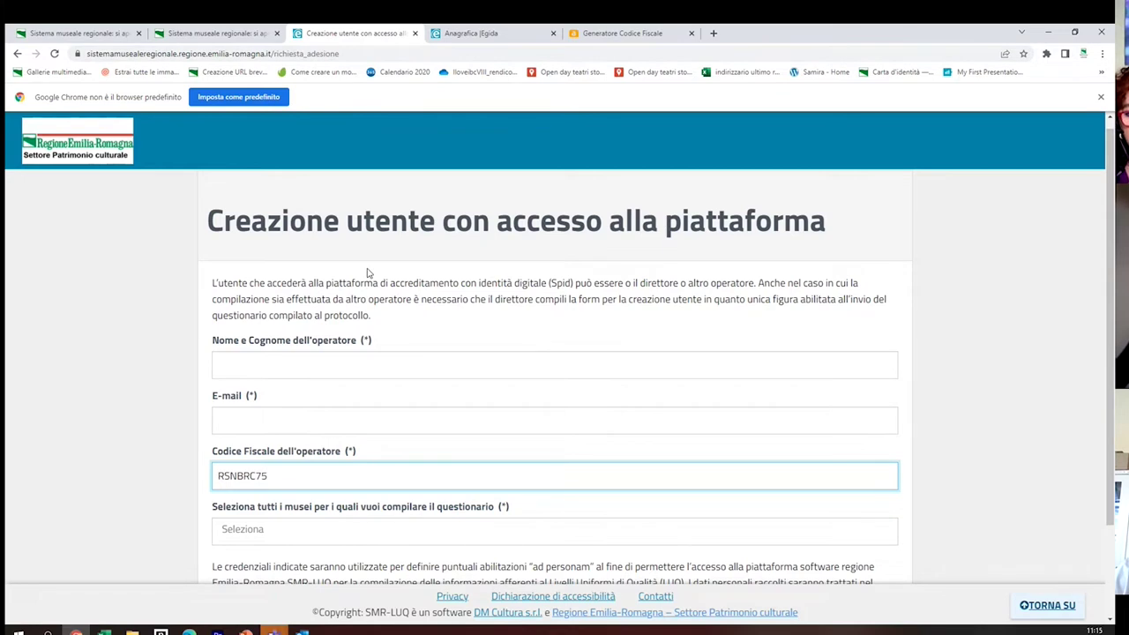
pyautogui.scroll(-1, 367, 273)
# Enter the operator's full name, choose their suggested e-mail and complete the tax code
pyautogui.click(324, 308)
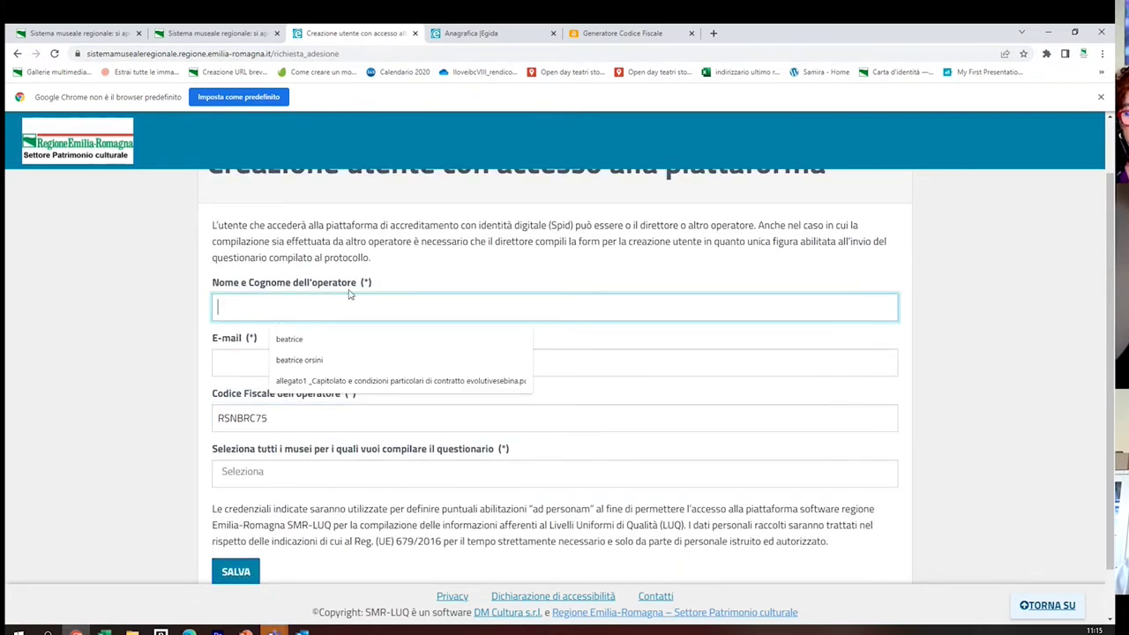
pyautogui.click(310, 341)
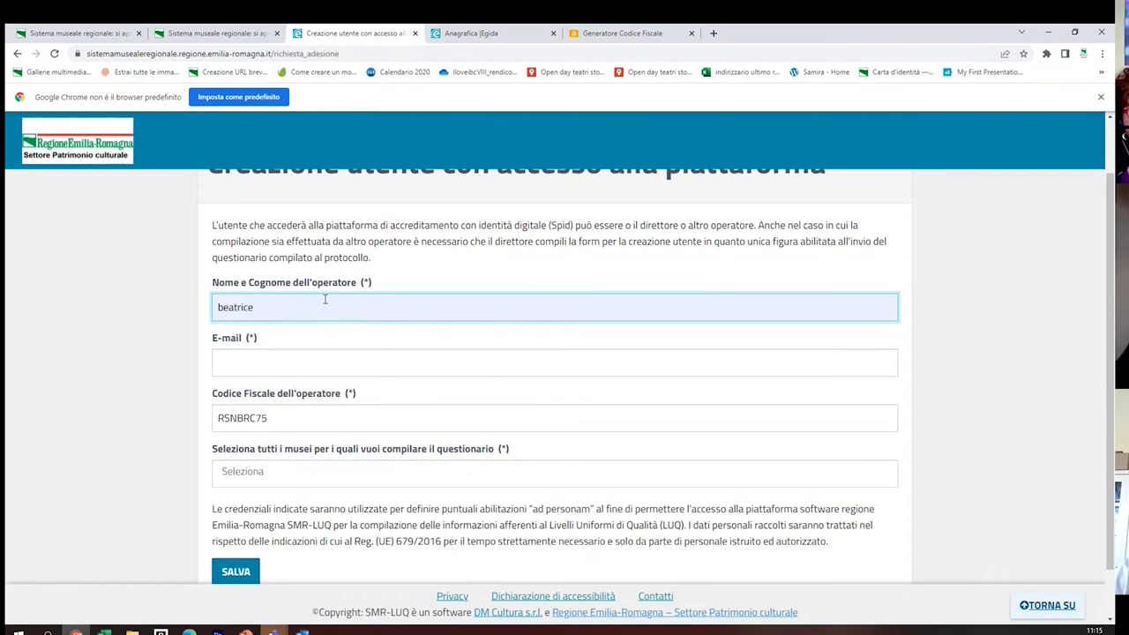
pyautogui.write('orsini')
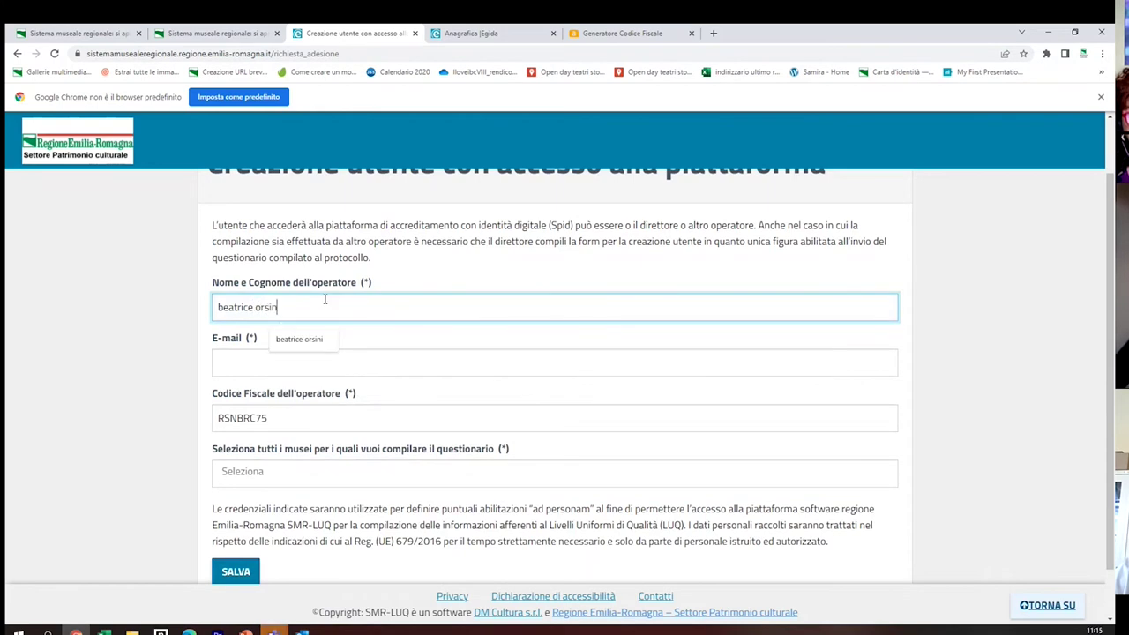
pyautogui.click(302, 361)
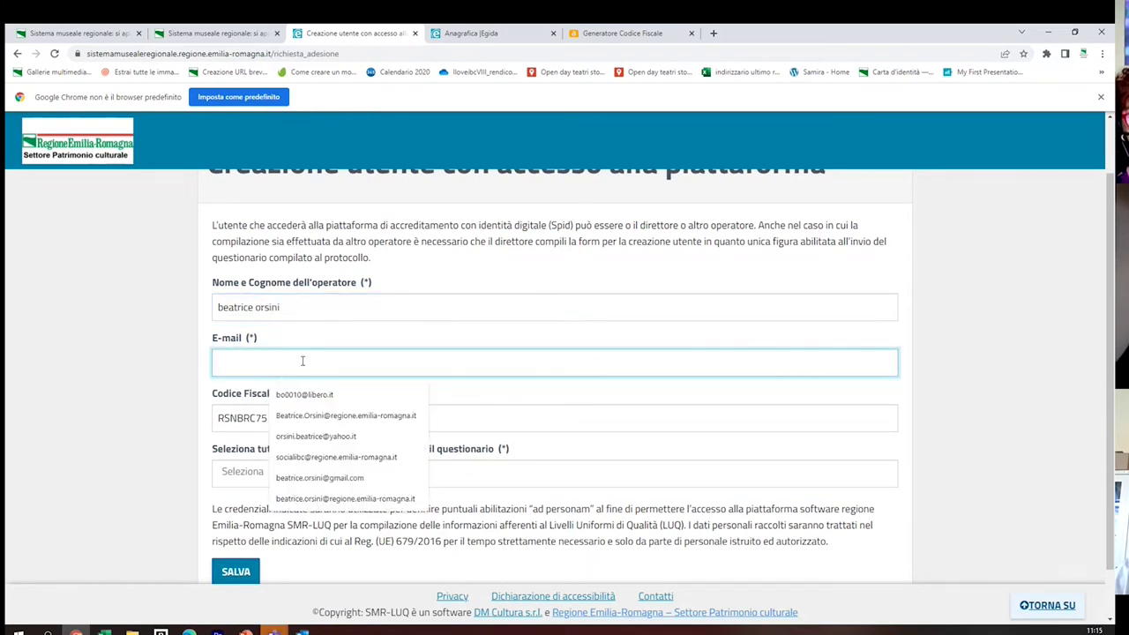
pyautogui.click(383, 500)
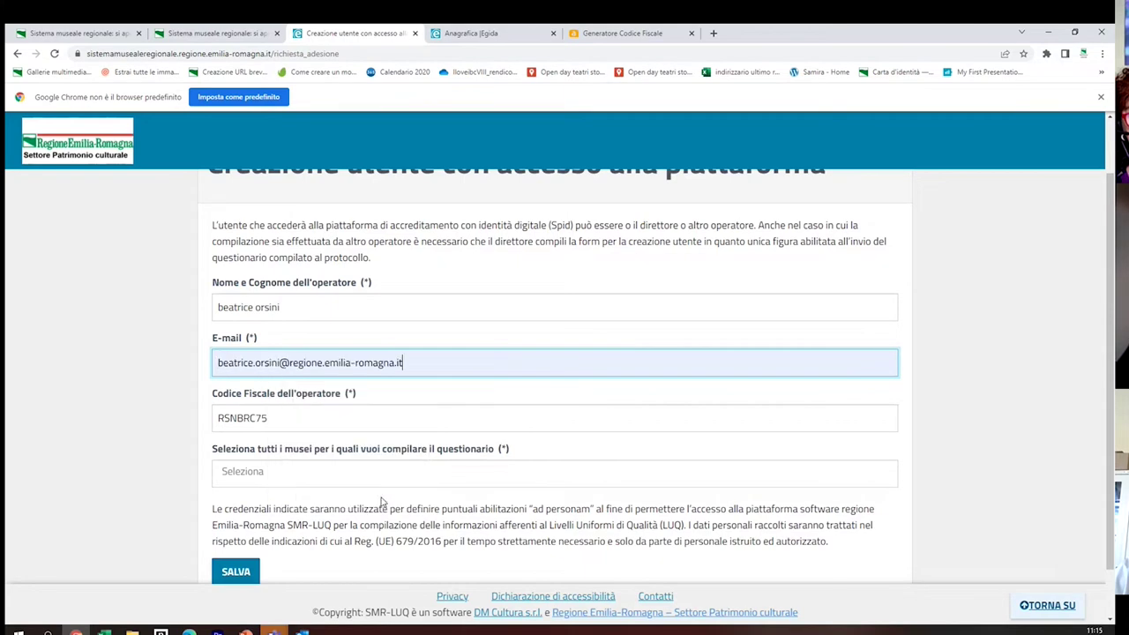
pyautogui.click(282, 419)
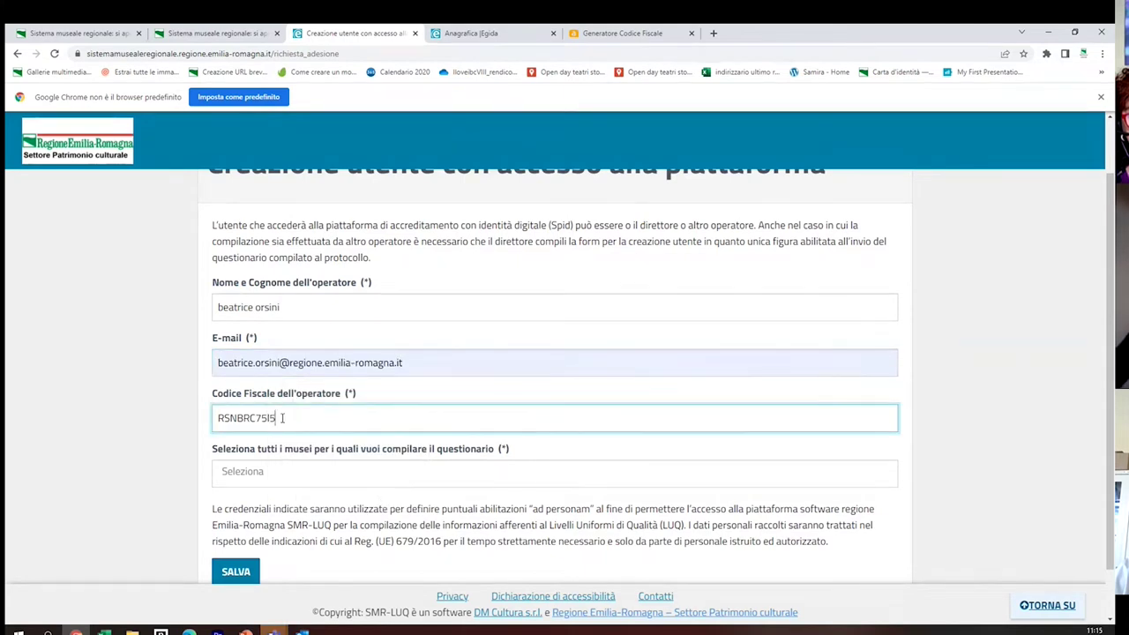
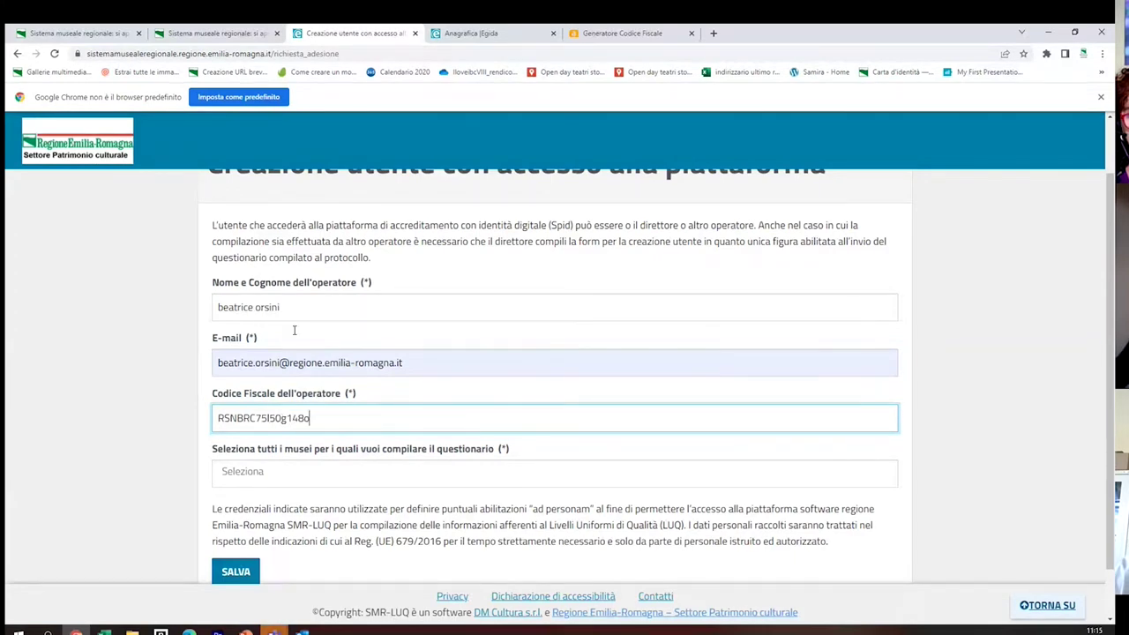
pyautogui.click(389, 472)
pyautogui.scroll(-1, 404, 423)
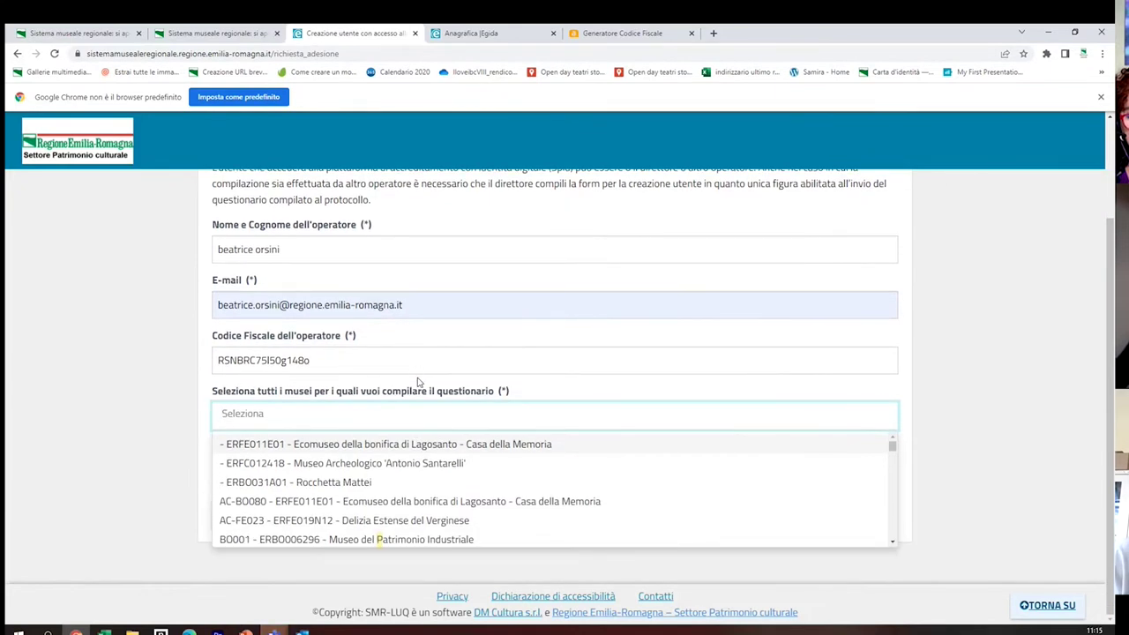
# Search 'prova', add Museo di prova 004 and Museo di prova 002, and save the request
pyautogui.write('prova')
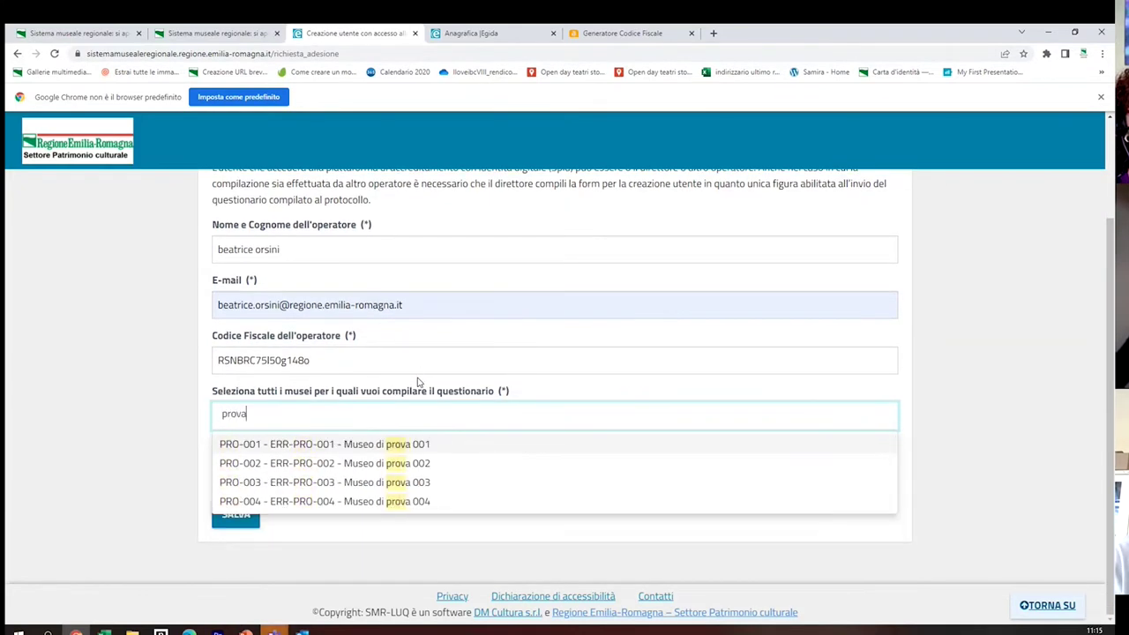
pyautogui.click(406, 501)
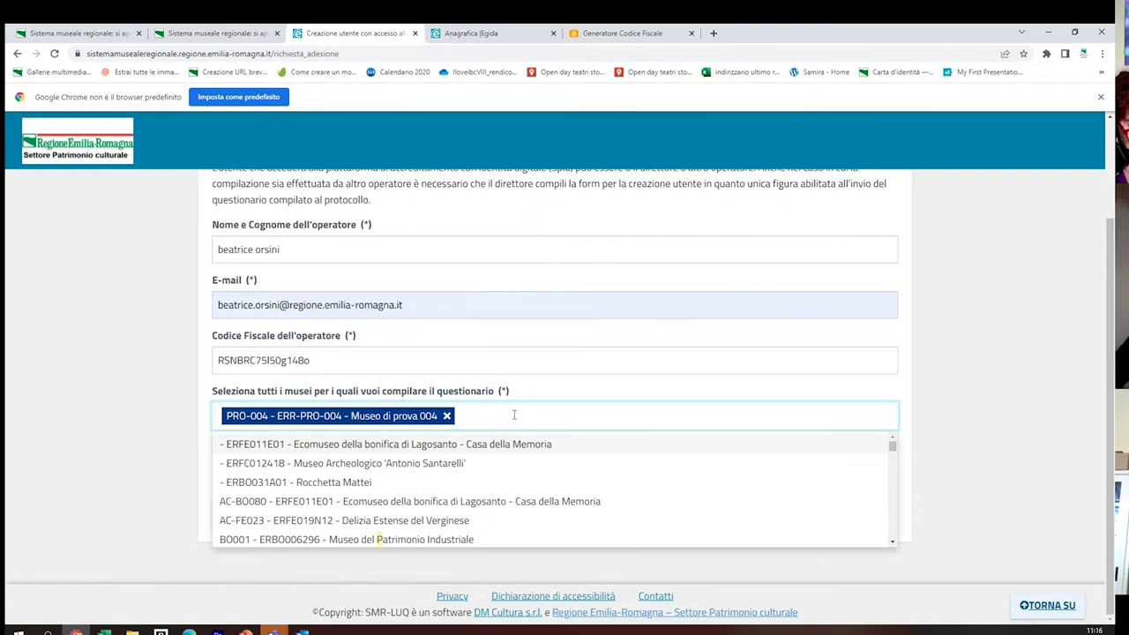
pyautogui.write('prova')
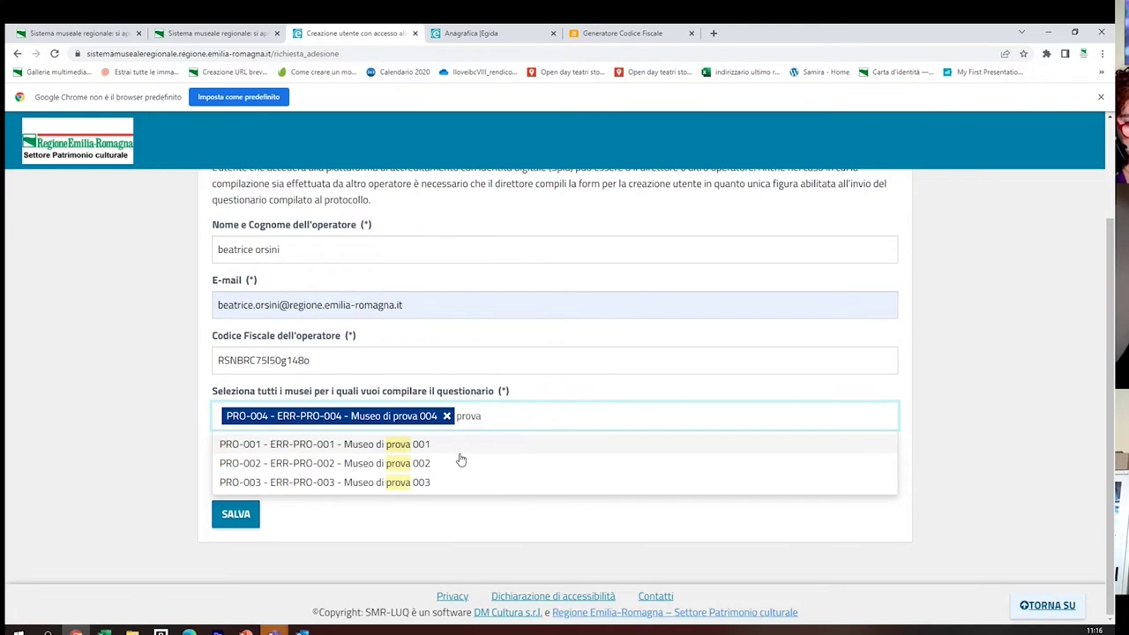
pyautogui.click(429, 464)
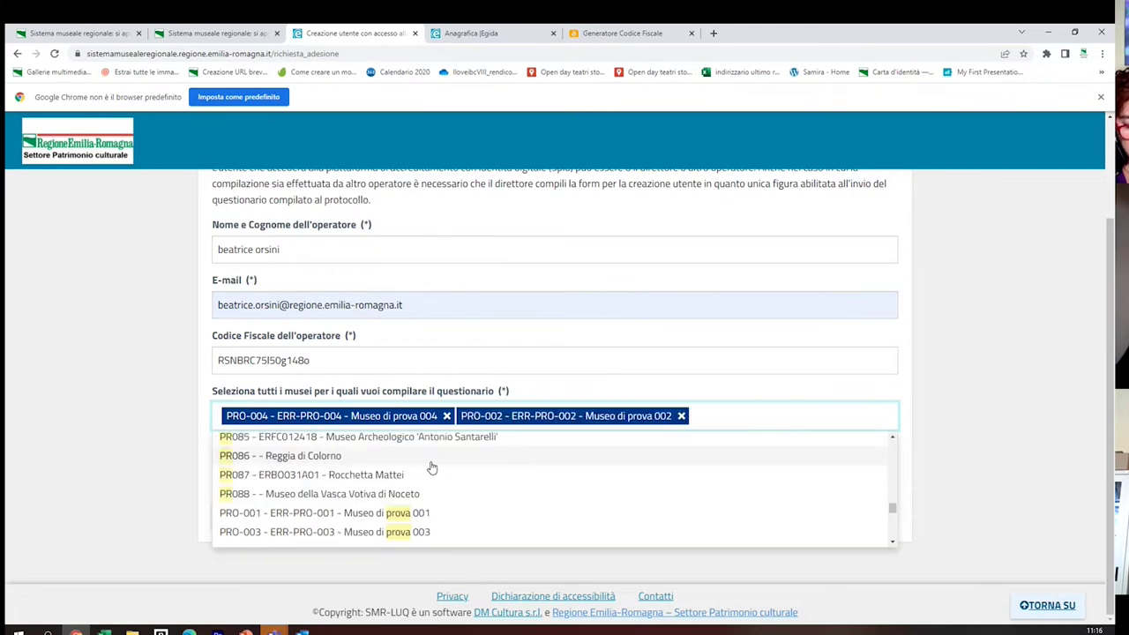
pyautogui.click(138, 453)
pyautogui.click(243, 523)
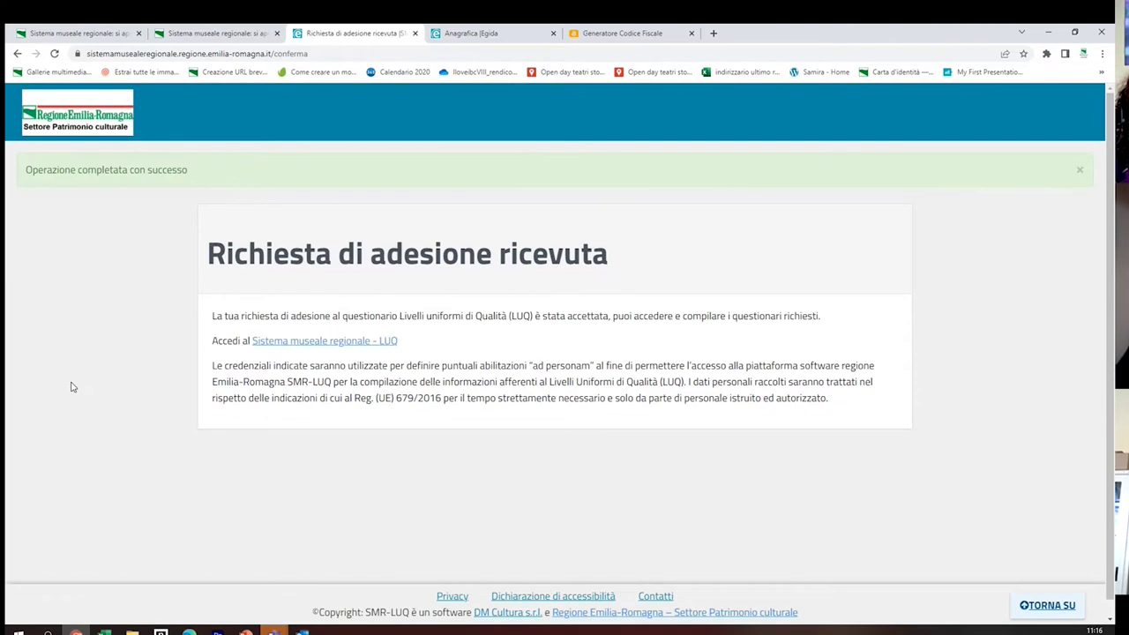
pyautogui.click(273, 629)
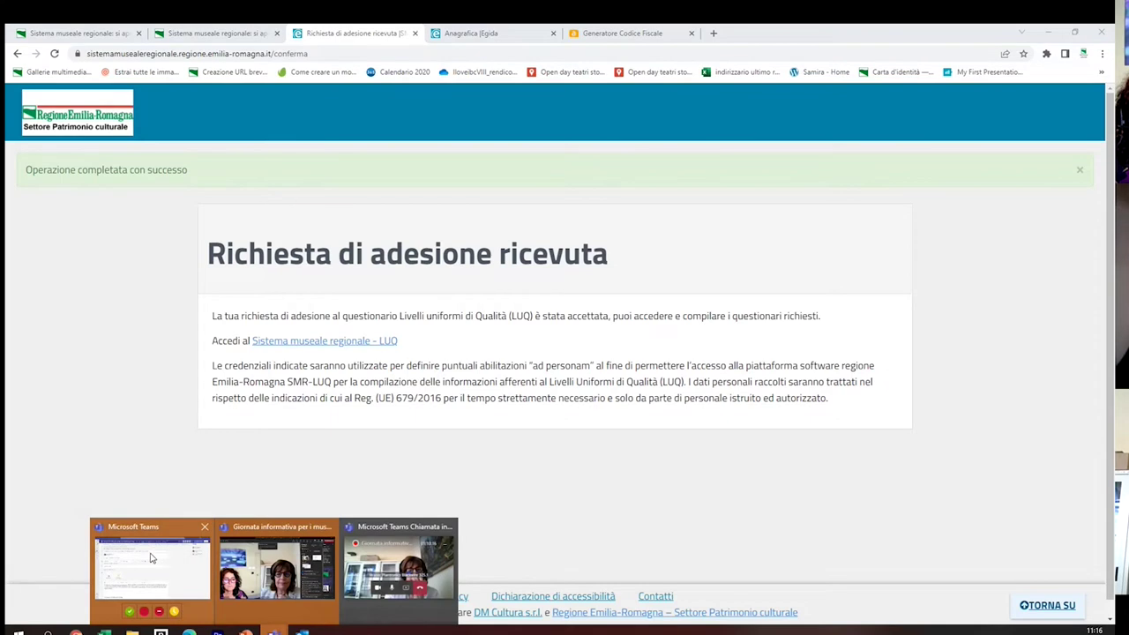
pyautogui.moveTo(253, 611)
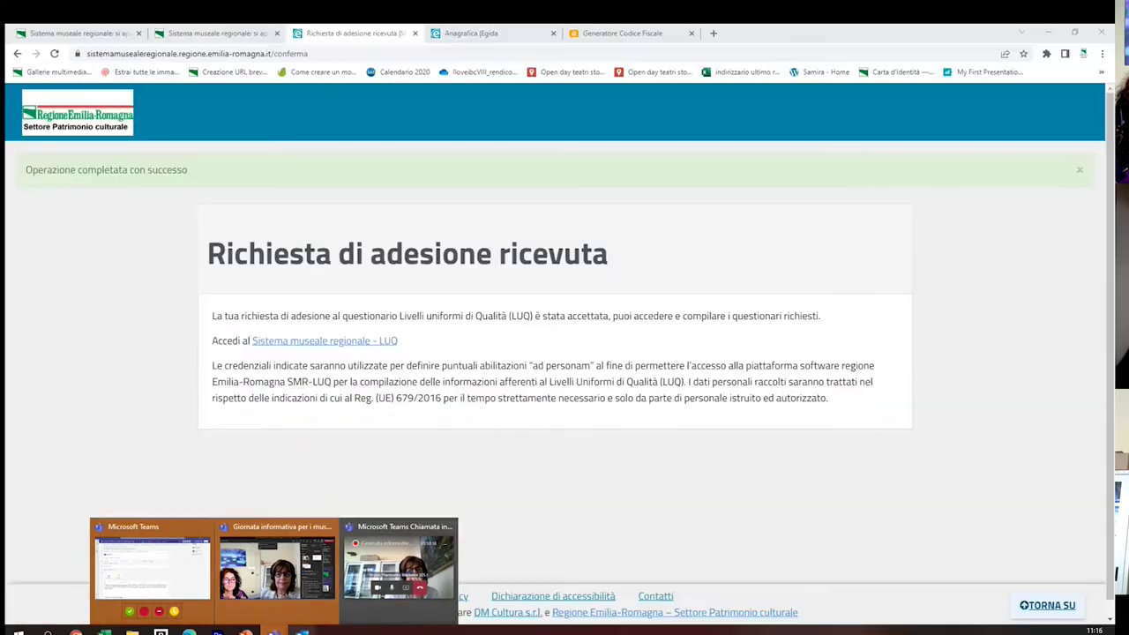
pyautogui.moveTo(302, 629)
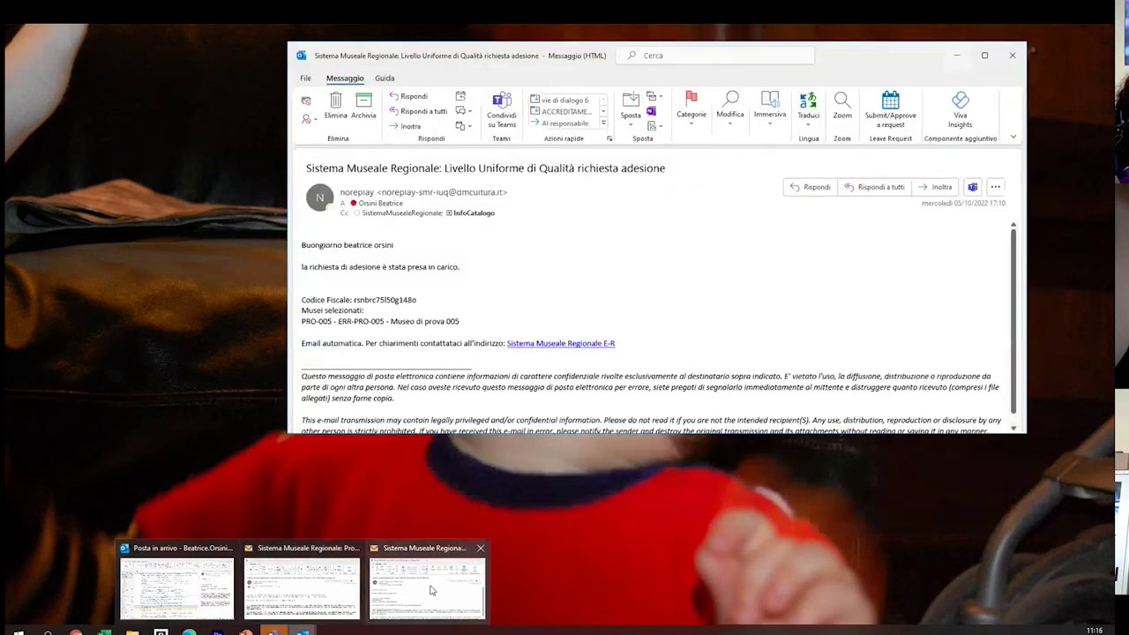
pyautogui.click(431, 590)
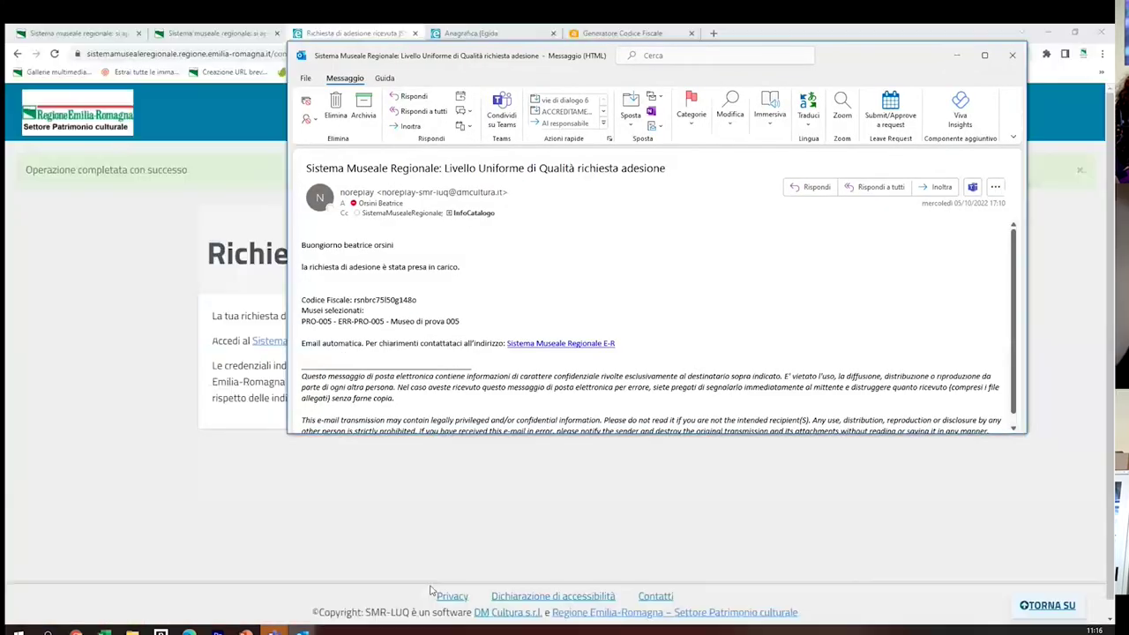
pyautogui.click(985, 56)
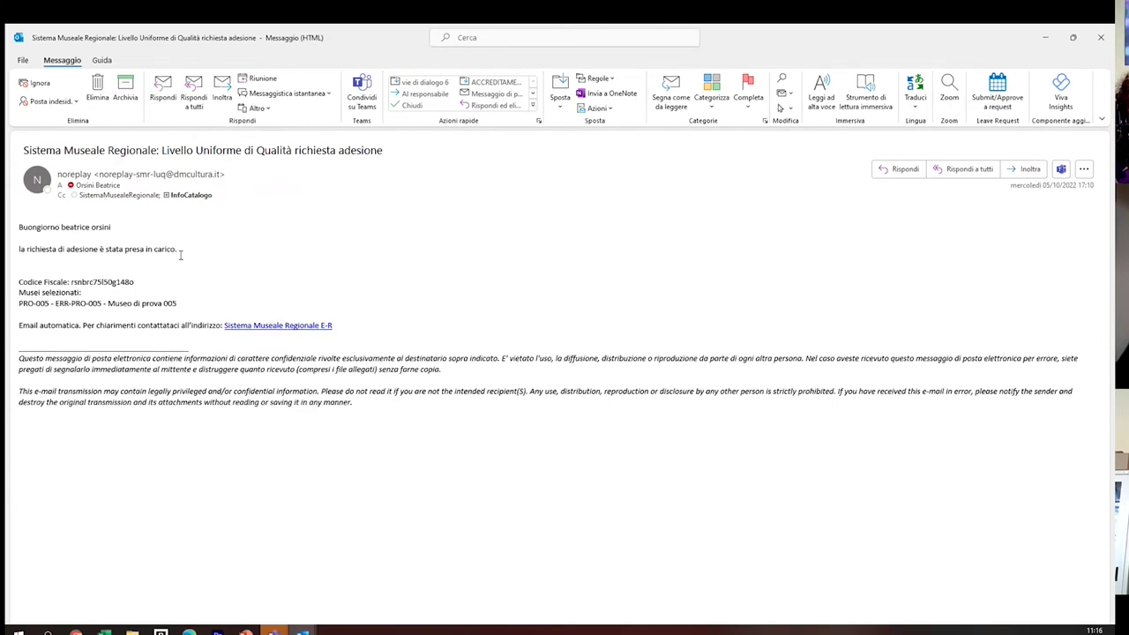
pyautogui.click(1045, 39)
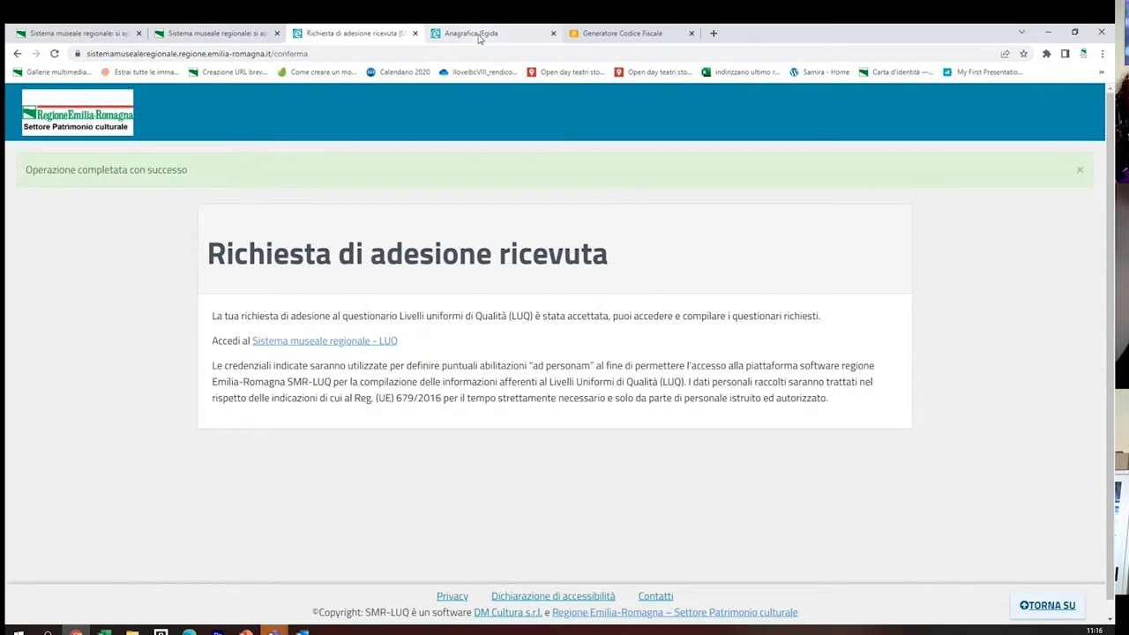
# Open the 2022 ERR-PRO-004 record from the Anagrafica museum list
pyautogui.click(479, 36)
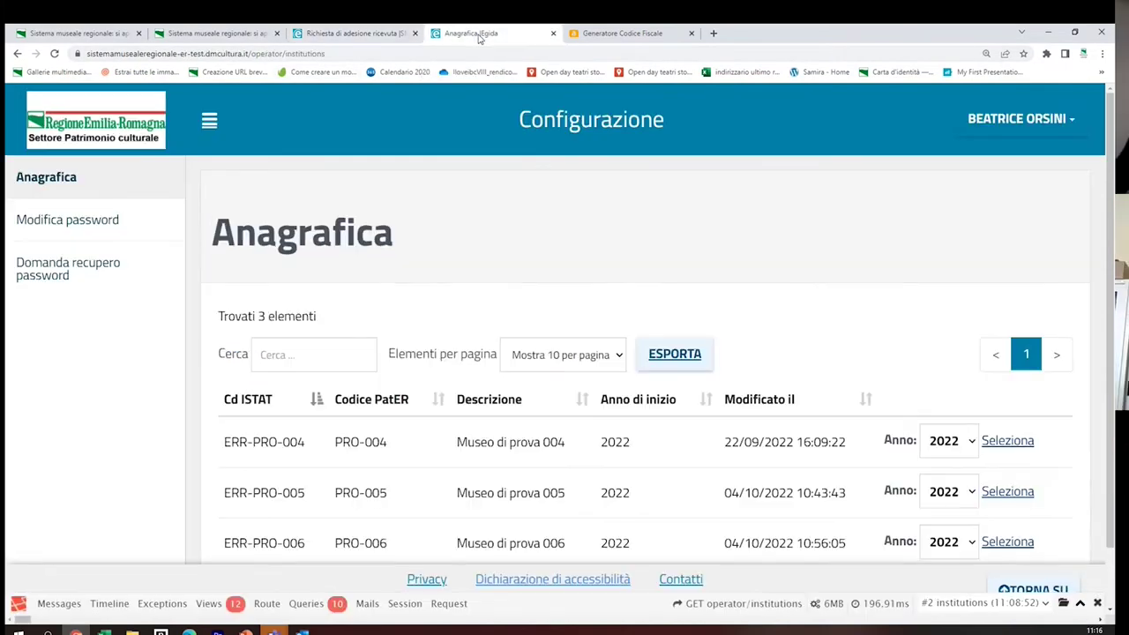
pyautogui.scroll(-1, 468, 245)
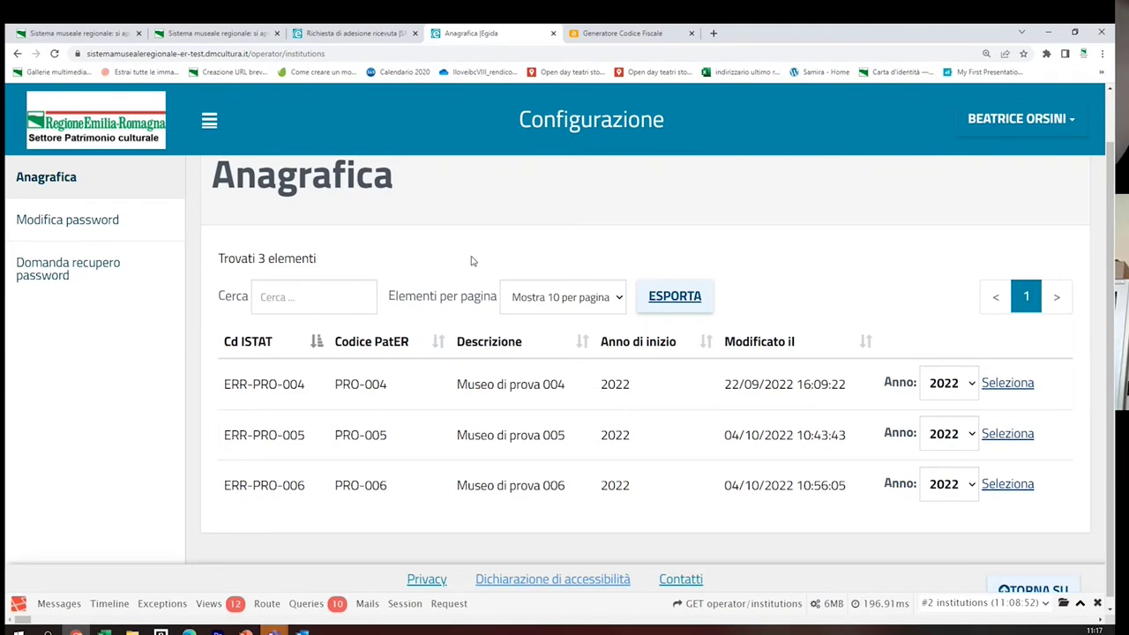
pyautogui.click(1012, 383)
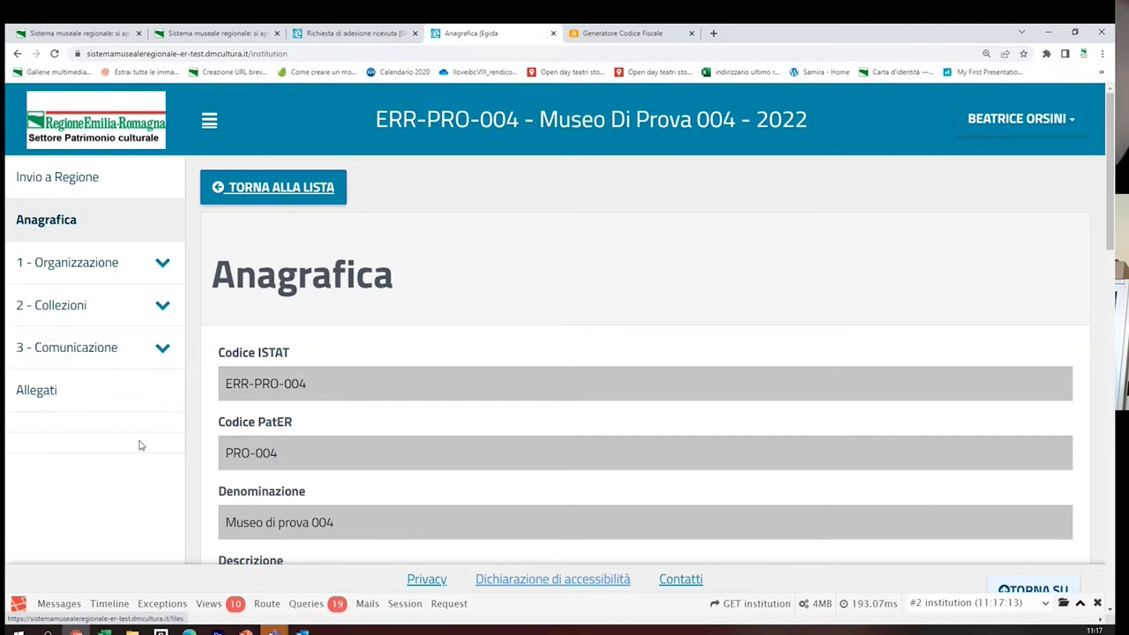
# Scroll to the end of the Museo di prova 004 Anagrafica form and save it
pyautogui.scroll(-2, 476, 386)
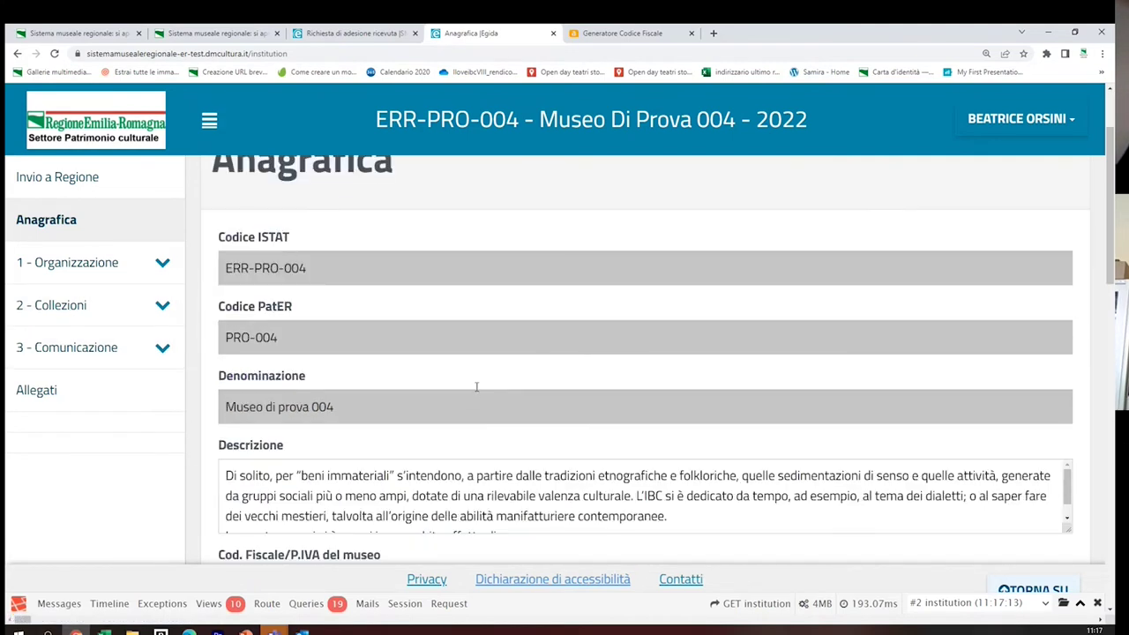
pyautogui.scroll(-1, 427, 323)
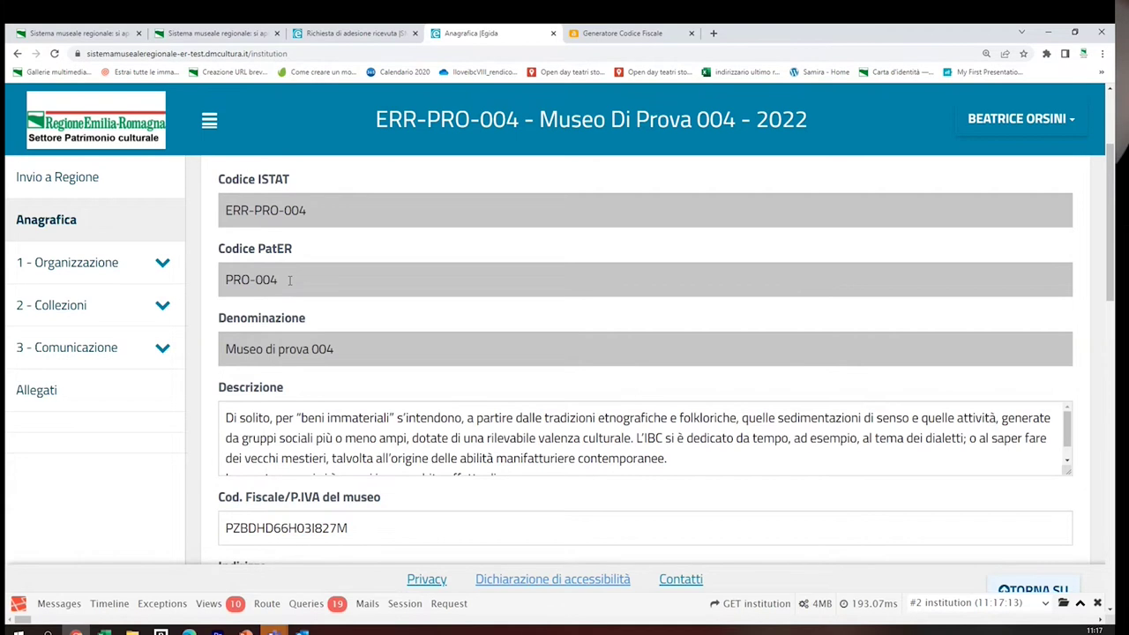
pyautogui.scroll(-1, 290, 279)
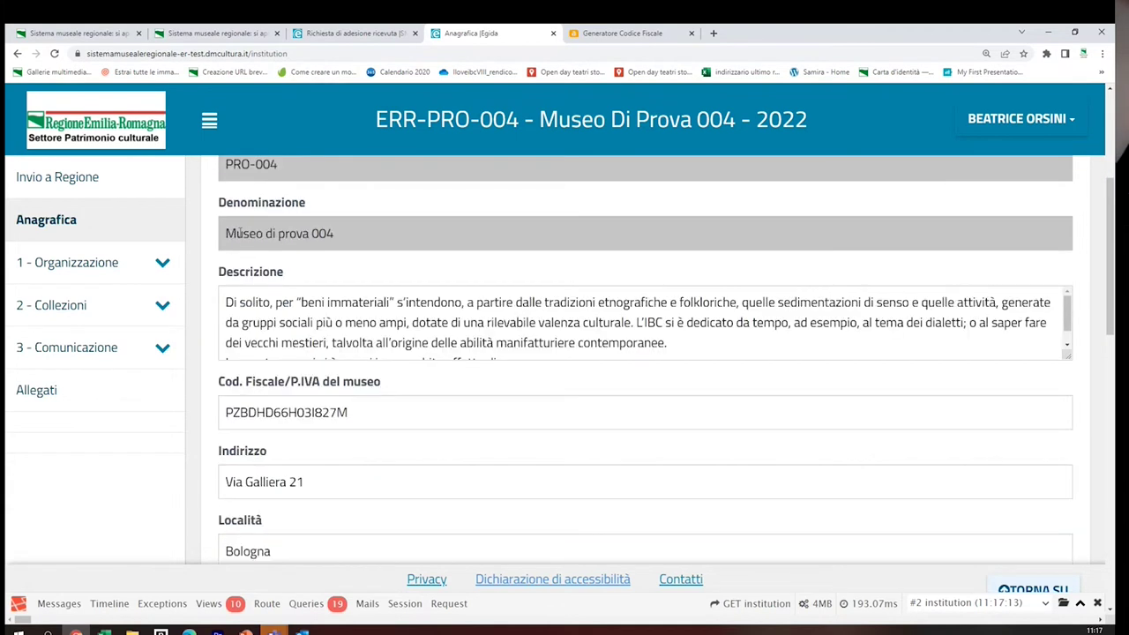
pyautogui.scroll(-1, 458, 242)
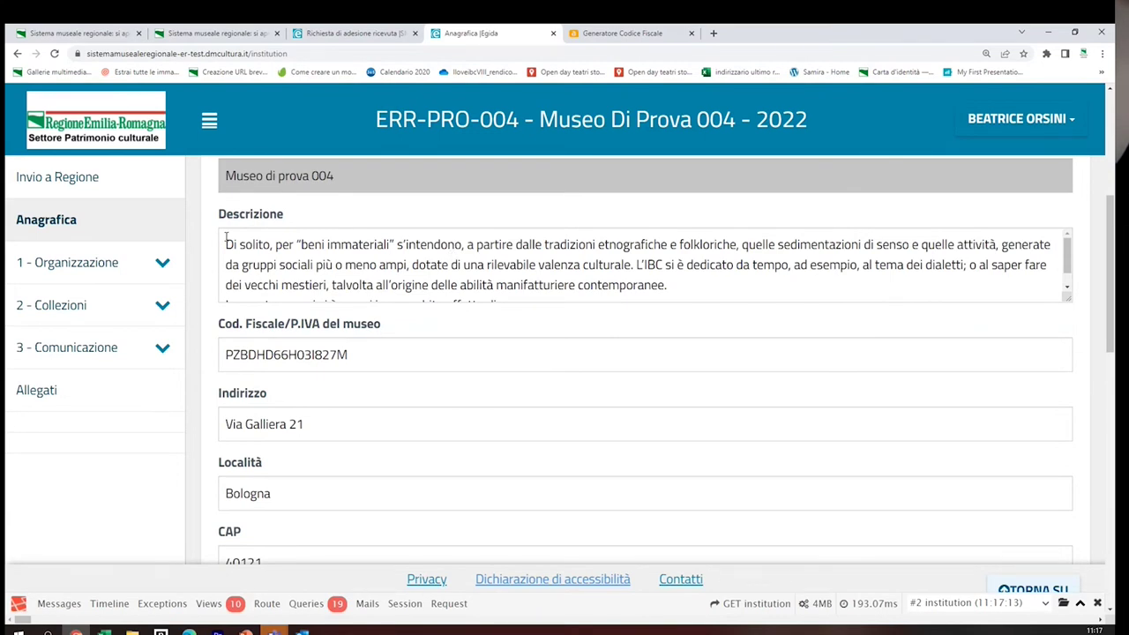
pyautogui.scroll(-1, 345, 251)
pyautogui.scroll(-2, 298, 345)
pyautogui.scroll(-2, 289, 291)
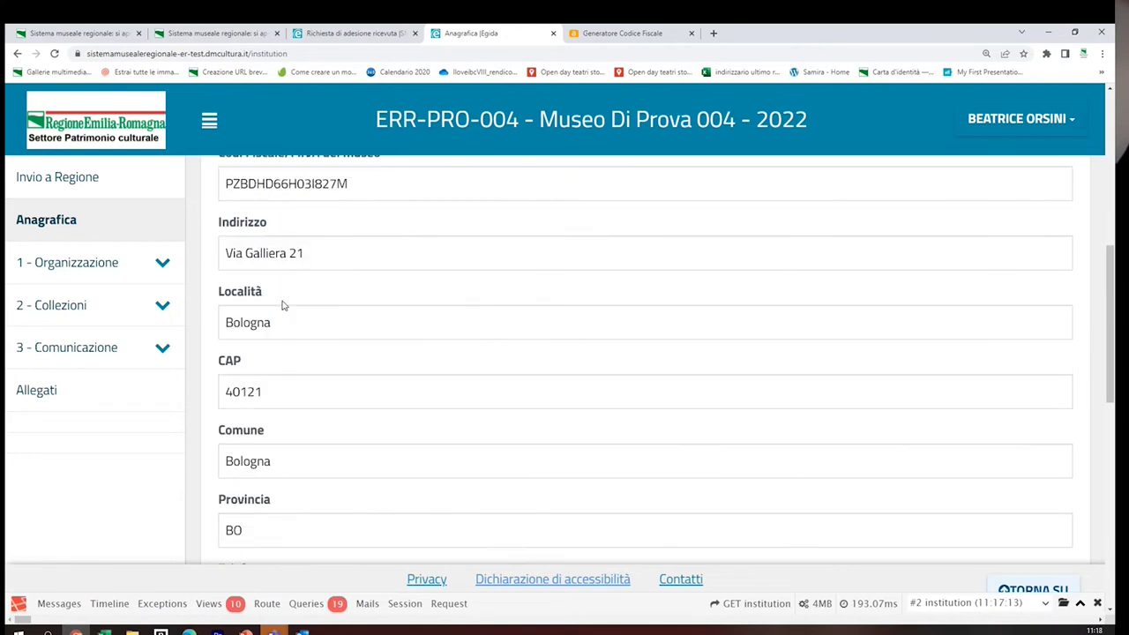
pyautogui.scroll(-1, 282, 378)
pyautogui.scroll(-5, 291, 396)
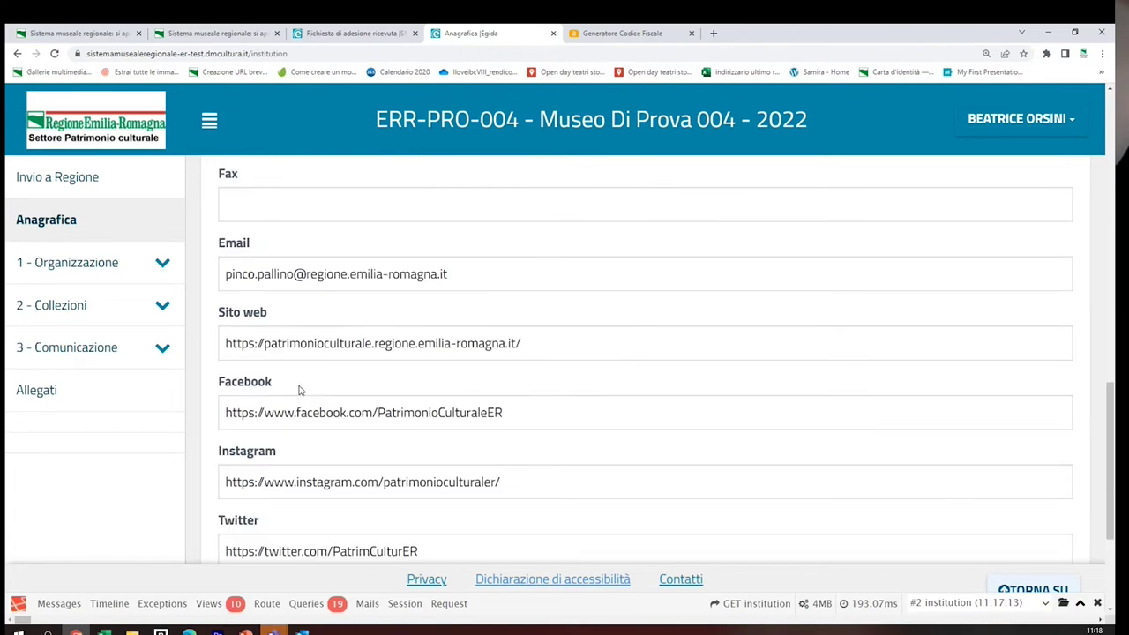
pyautogui.scroll(-3, 298, 392)
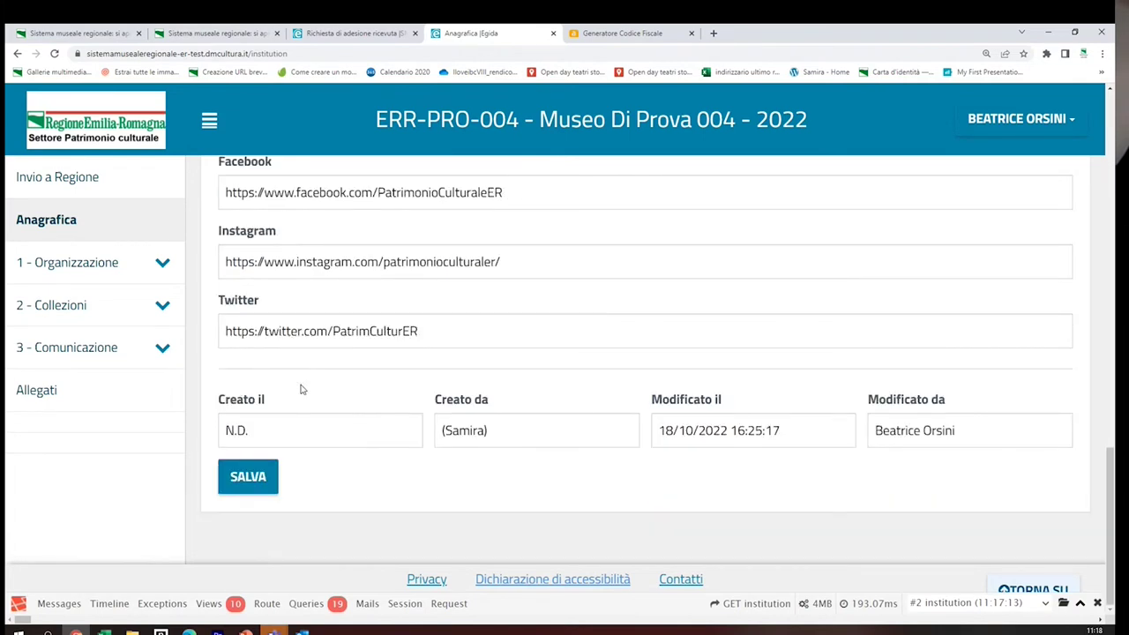
pyautogui.click(252, 483)
pyautogui.click(256, 483)
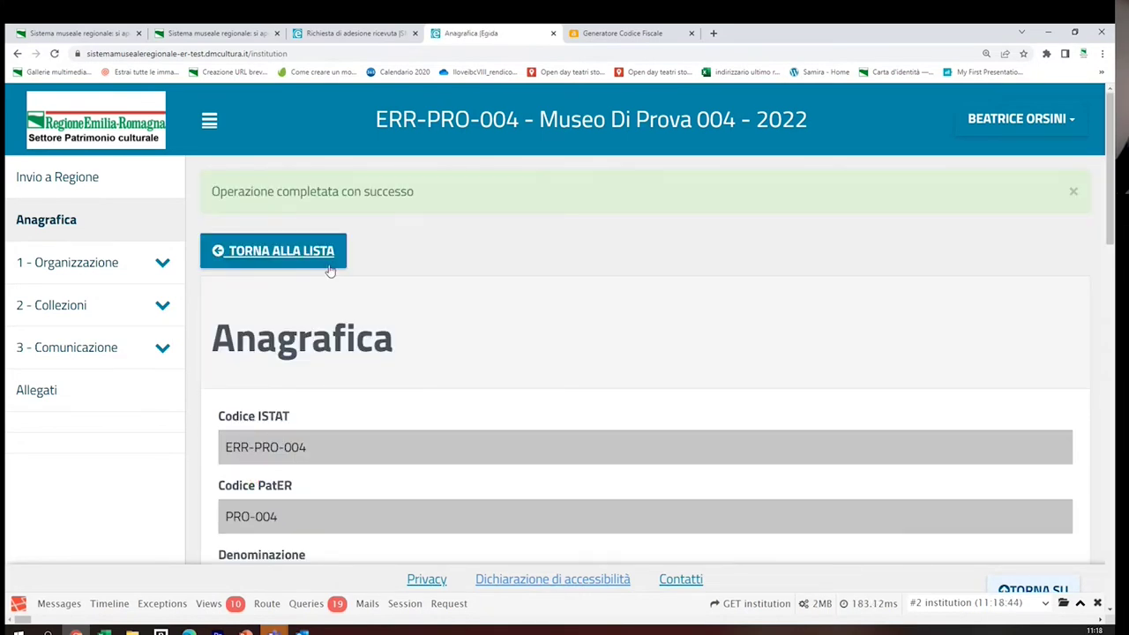
# Open the 1 - Organizzazione questionnaire section
pyautogui.click(110, 271)
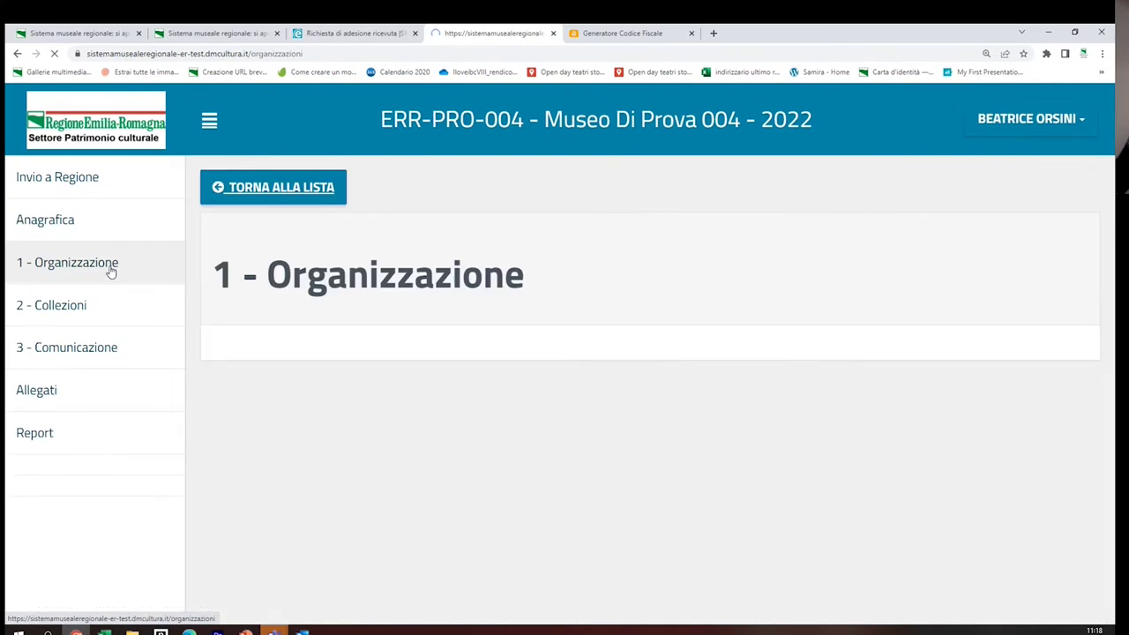
pyautogui.scroll(-1, 600, 382)
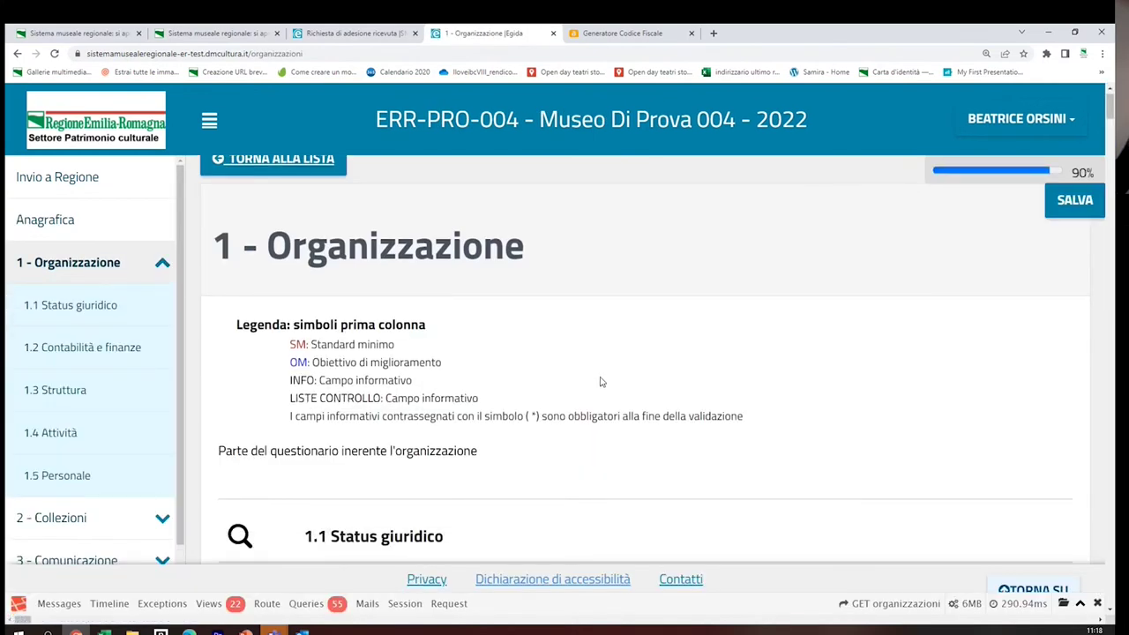
pyautogui.scroll(-1, 602, 381)
pyautogui.scroll(-4, 600, 382)
pyautogui.scroll(2, 600, 382)
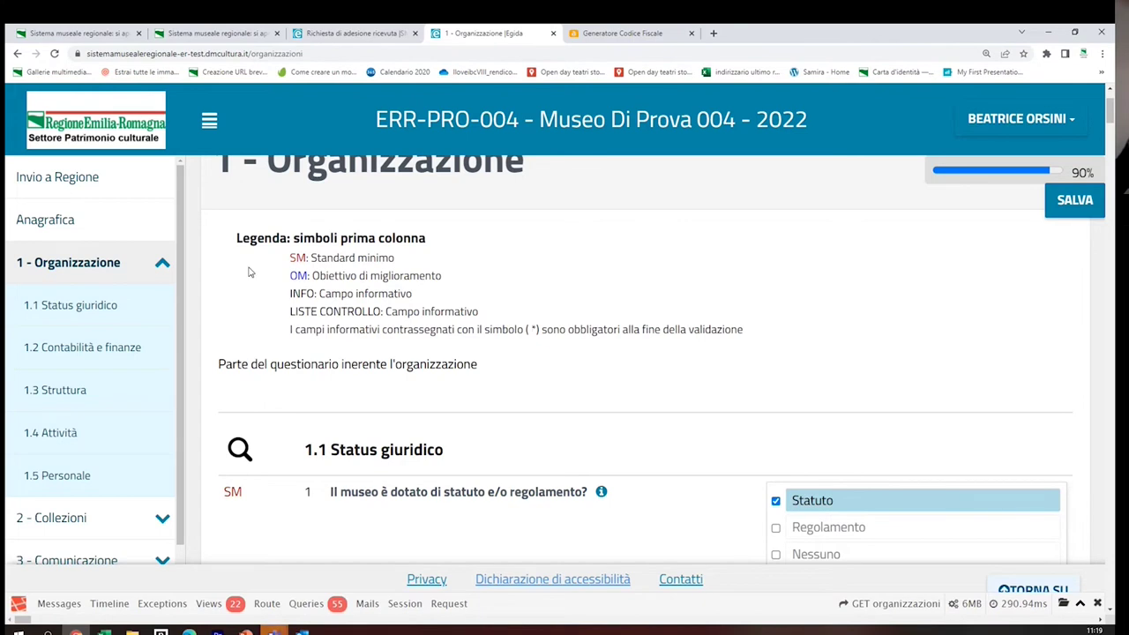
# Highlight the SM and OM legend lines and mandatory-field note, then show the 1.1 explanation
pyautogui.moveTo(291, 258); pyautogui.dragTo(421, 266)
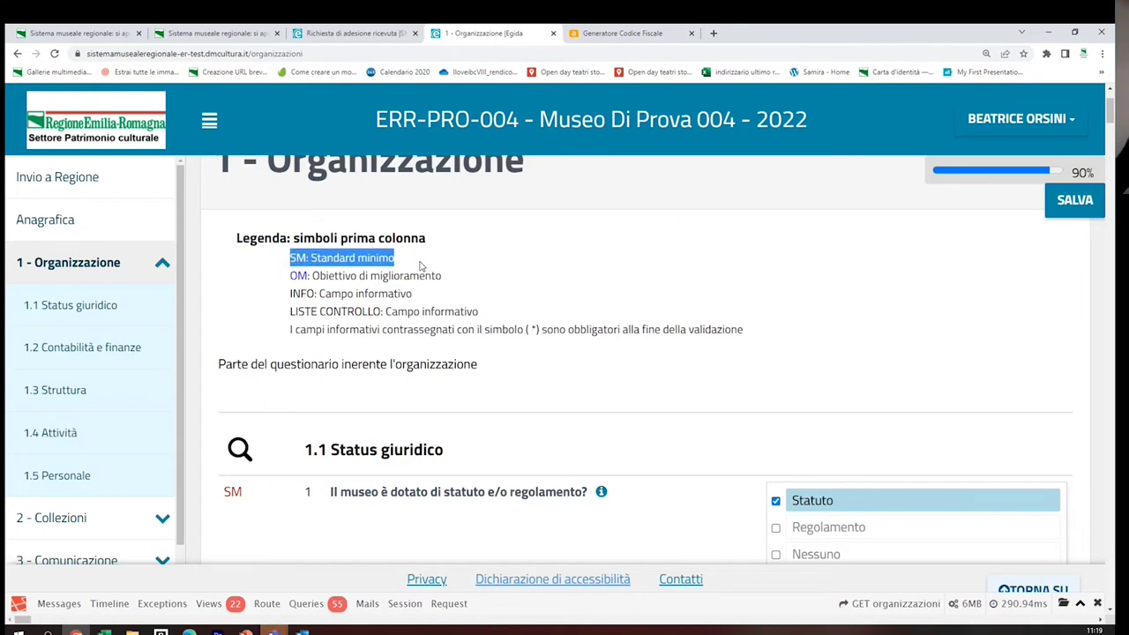
pyautogui.click(284, 279)
pyautogui.moveTo(284, 280); pyautogui.dragTo(450, 277)
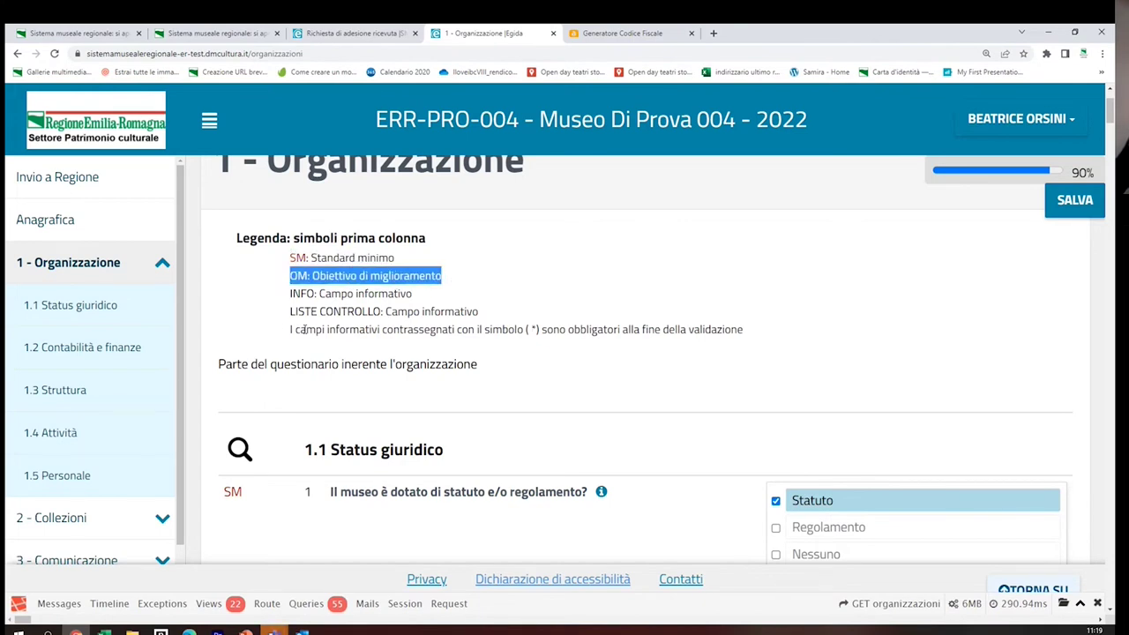
pyautogui.moveTo(289, 331); pyautogui.dragTo(767, 344)
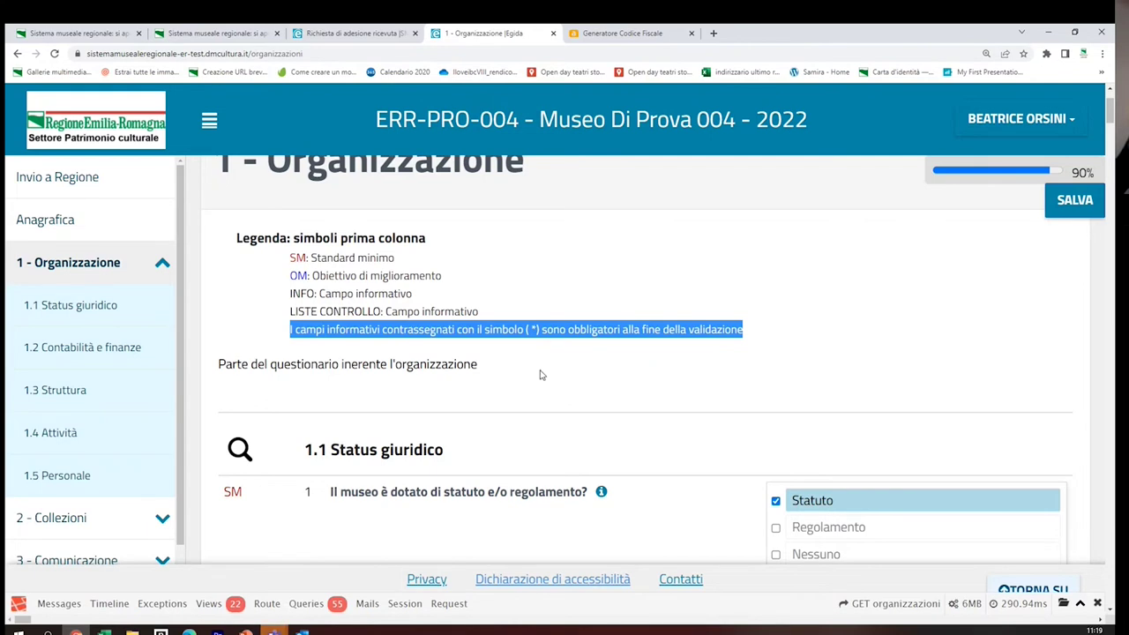
pyautogui.scroll(-2, 541, 375)
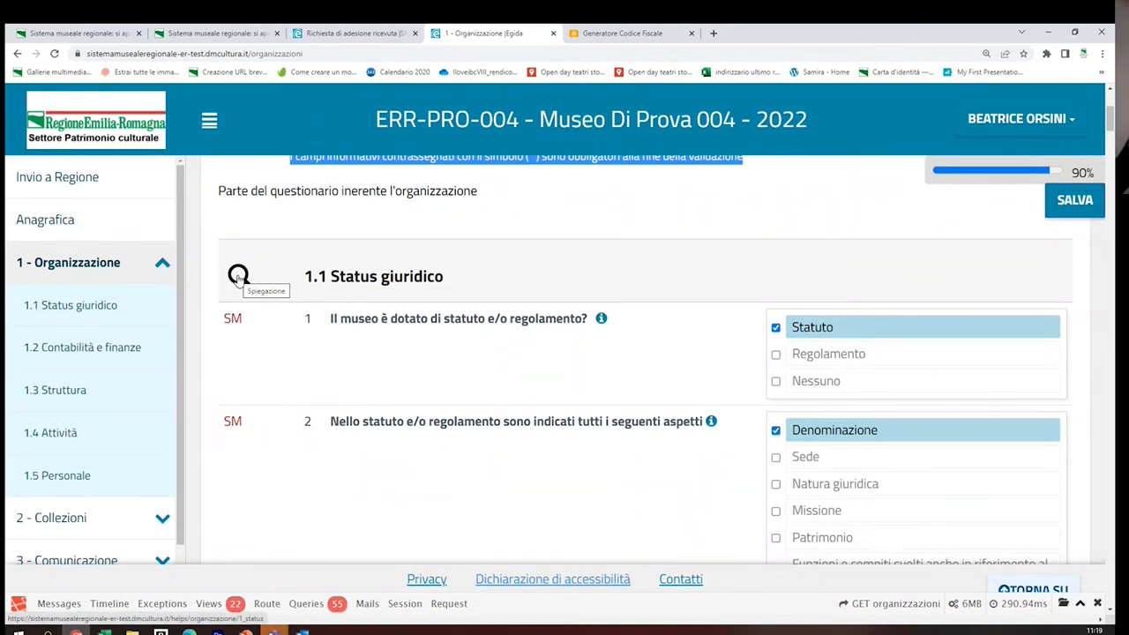
pyautogui.click(239, 276)
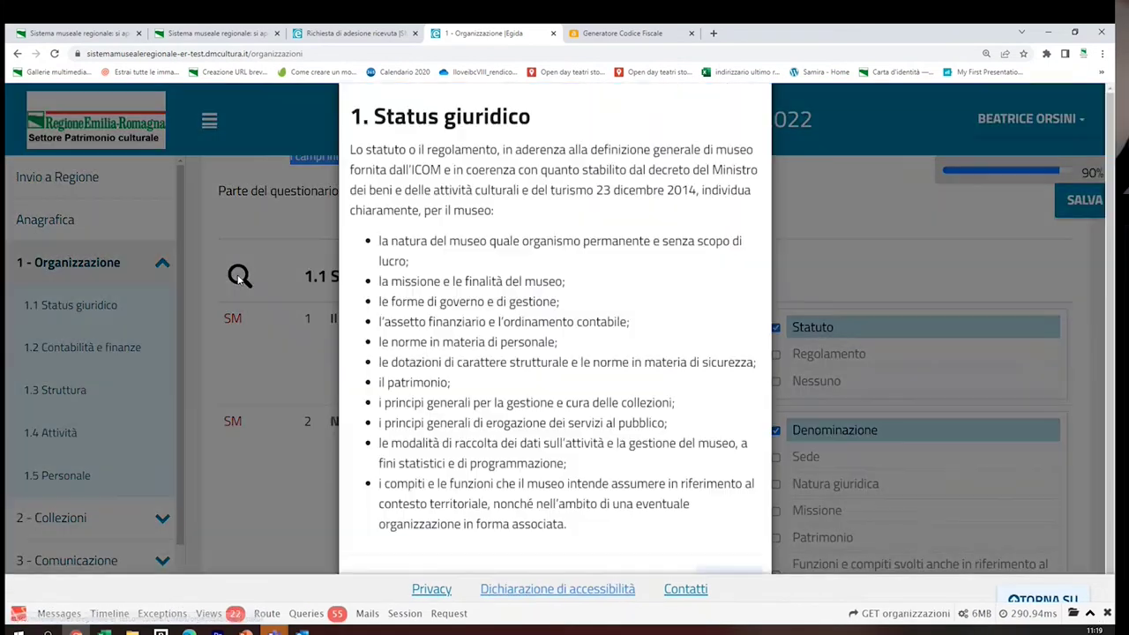
# Close the Status giuridico explanation and scroll down to question 4, 'Allegare gli atti'
pyautogui.scroll(-1, 612, 388)
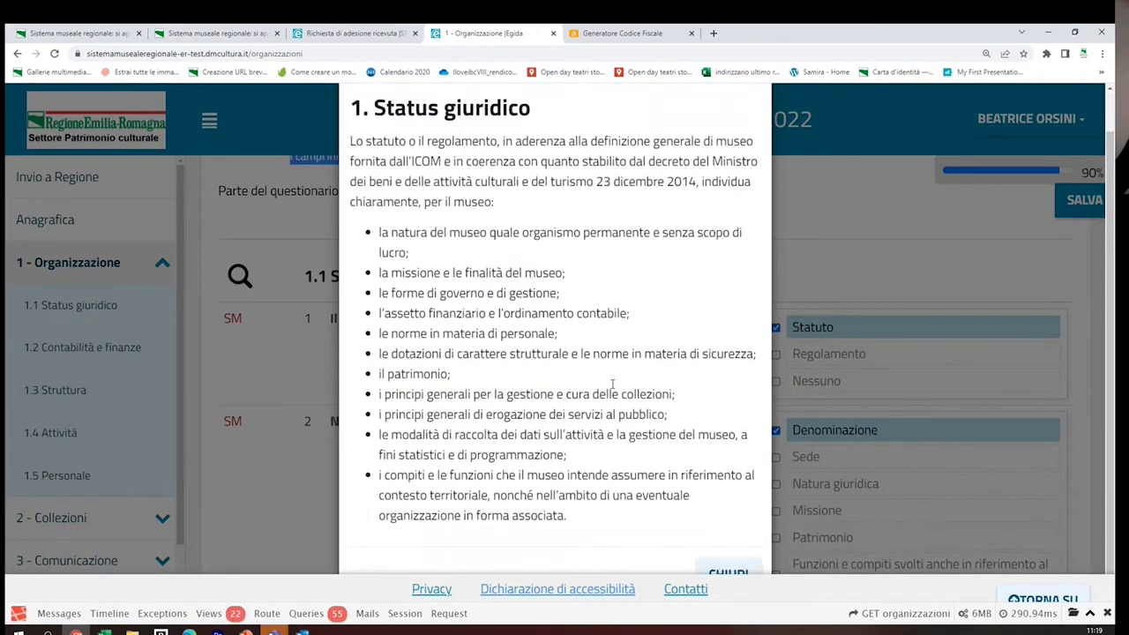
pyautogui.click(728, 574)
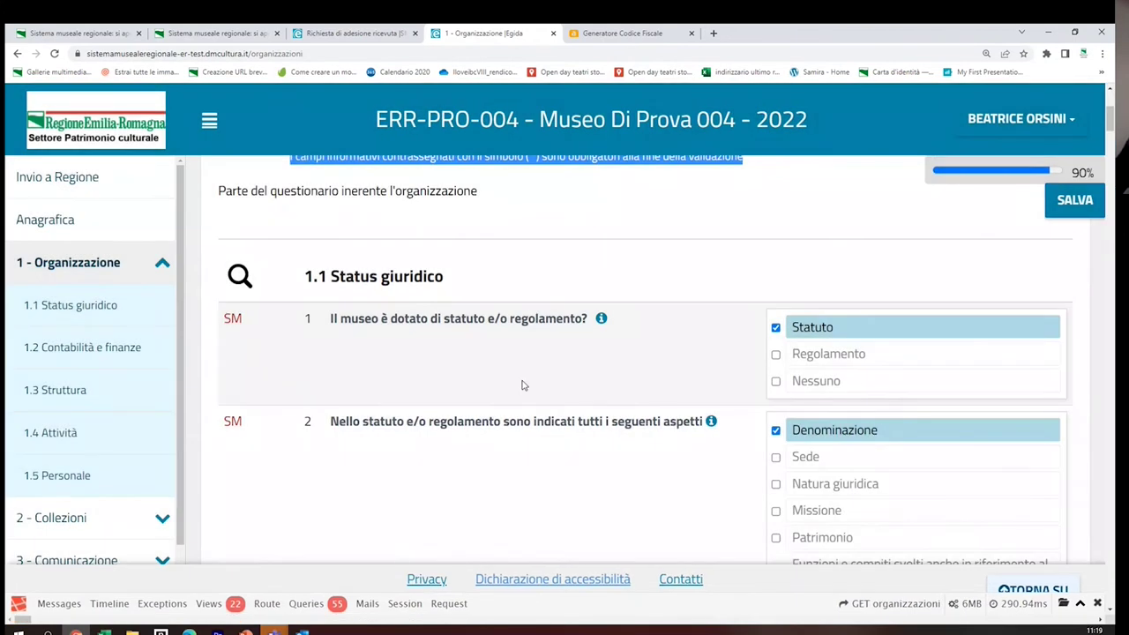
pyautogui.scroll(-2, 598, 363)
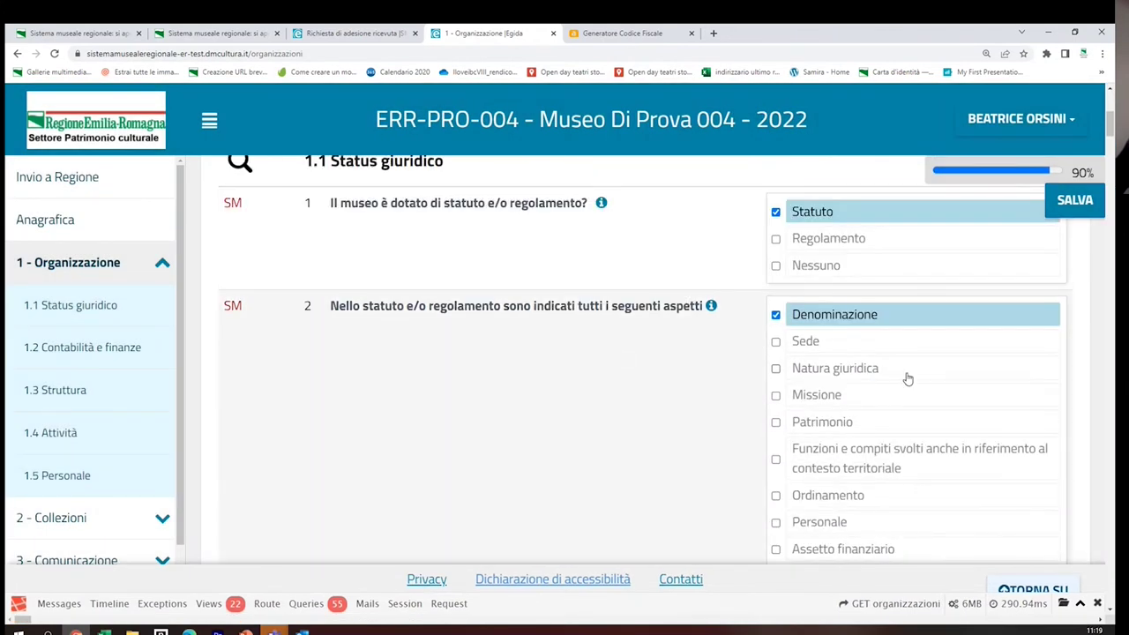
pyautogui.scroll(-2, 744, 350)
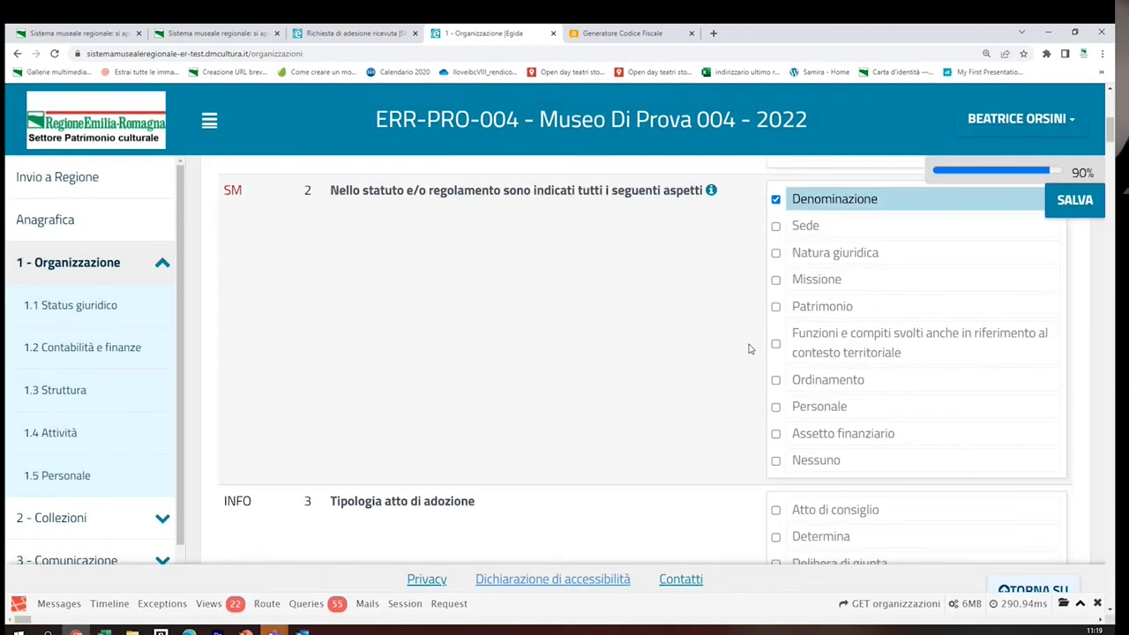
pyautogui.scroll(-3, 747, 348)
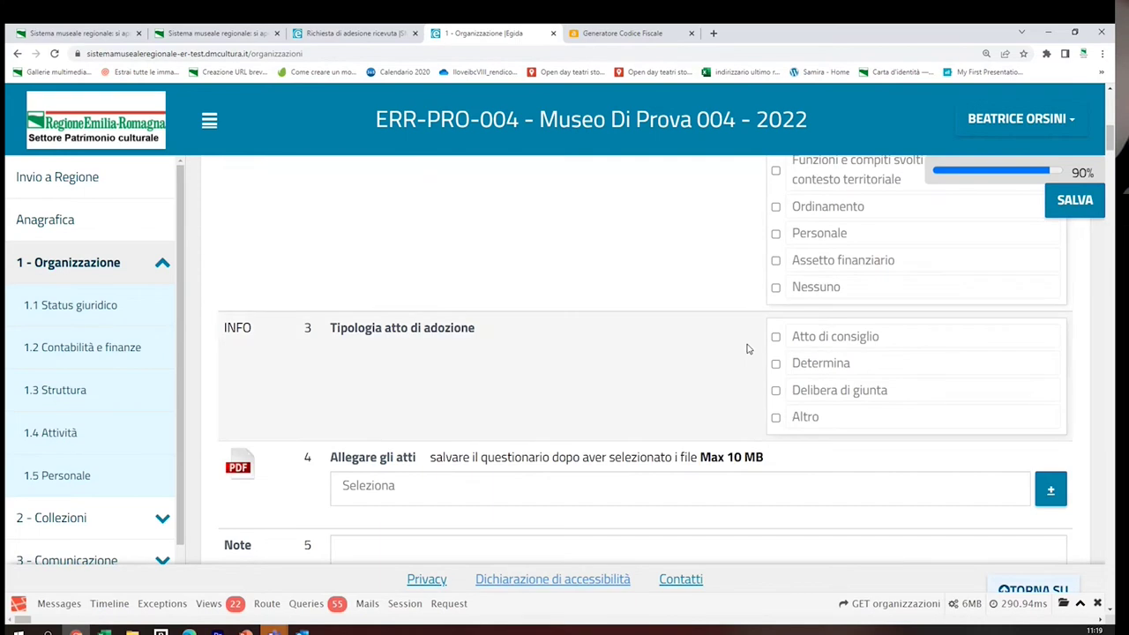
pyautogui.scroll(-2, 747, 348)
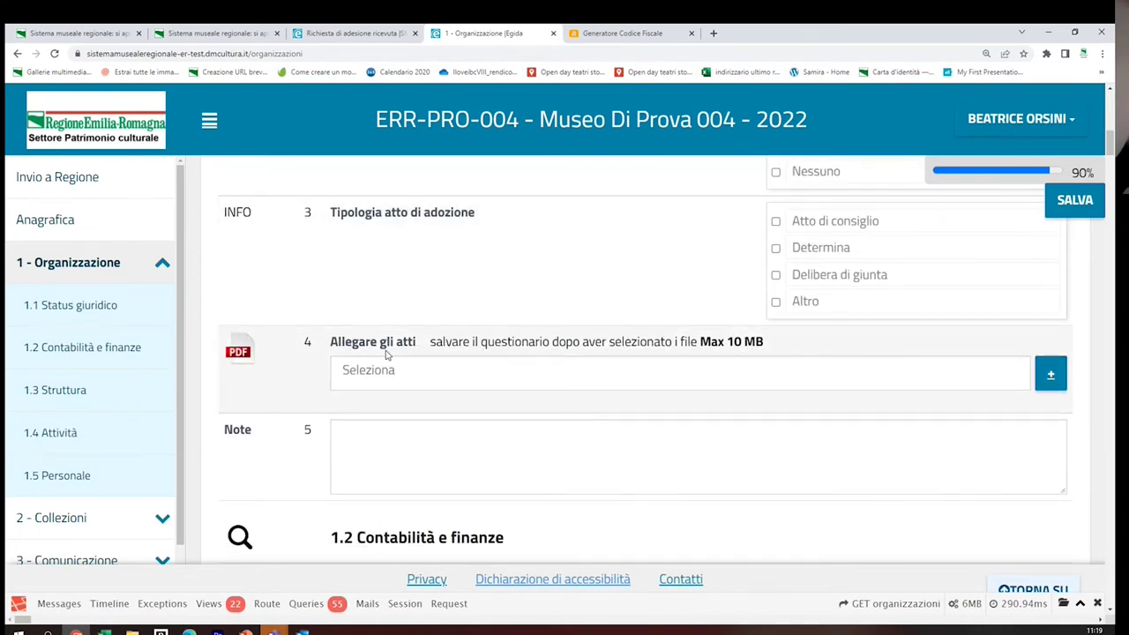
# Upload 17437365_17439214.pdf as the question 4 attachment and dismiss the save reminder
pyautogui.click(1052, 375)
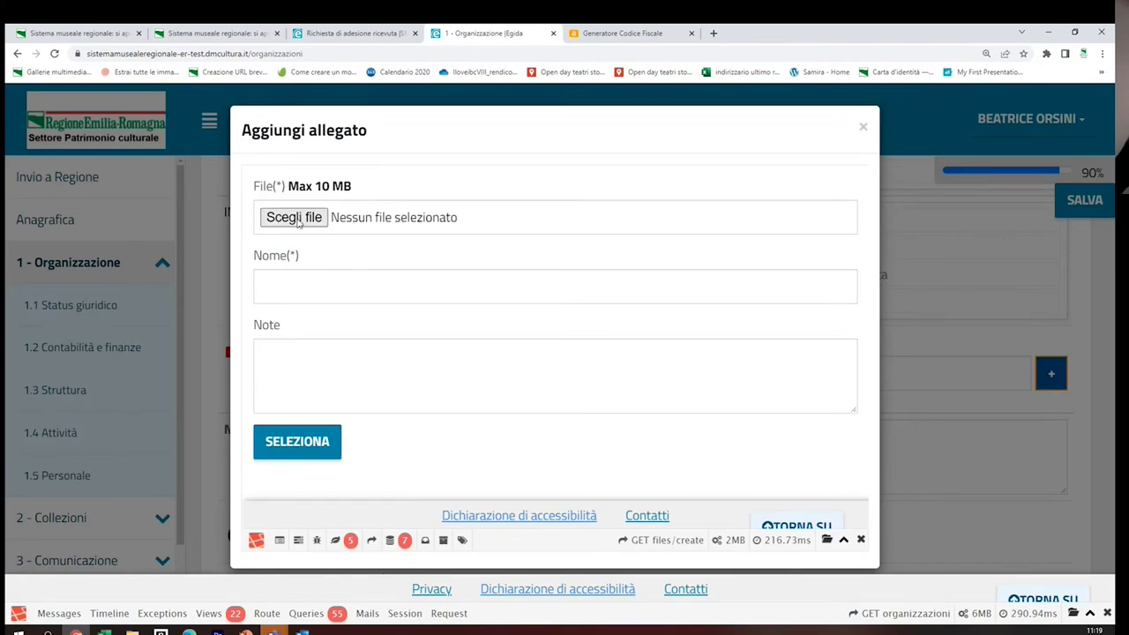
pyautogui.click(298, 223)
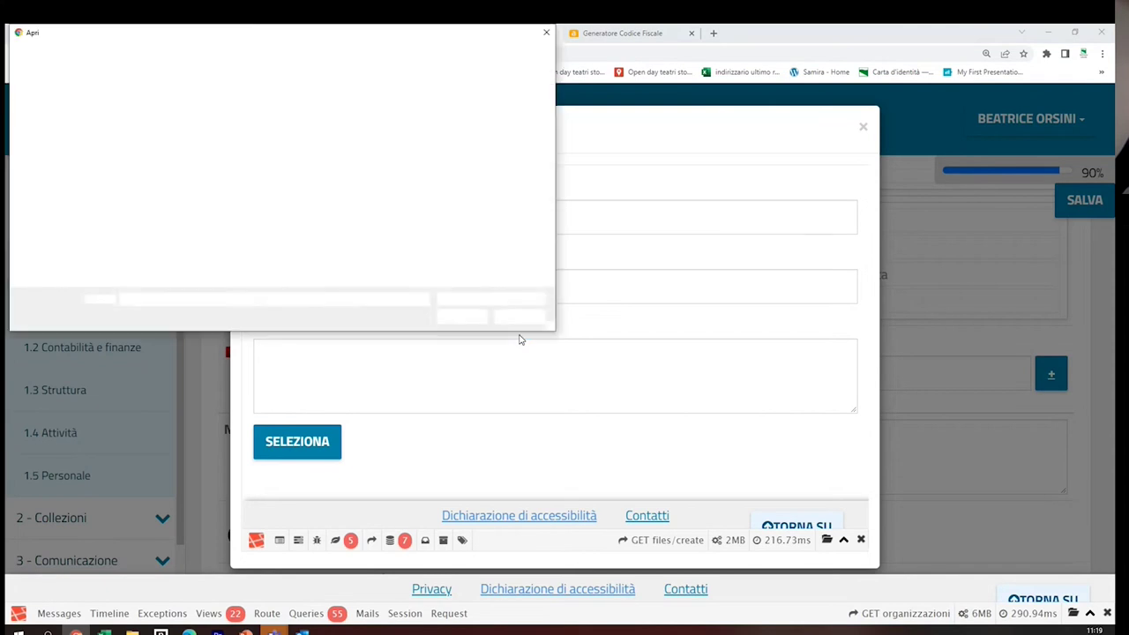
pyautogui.scroll(-10, 458, 253)
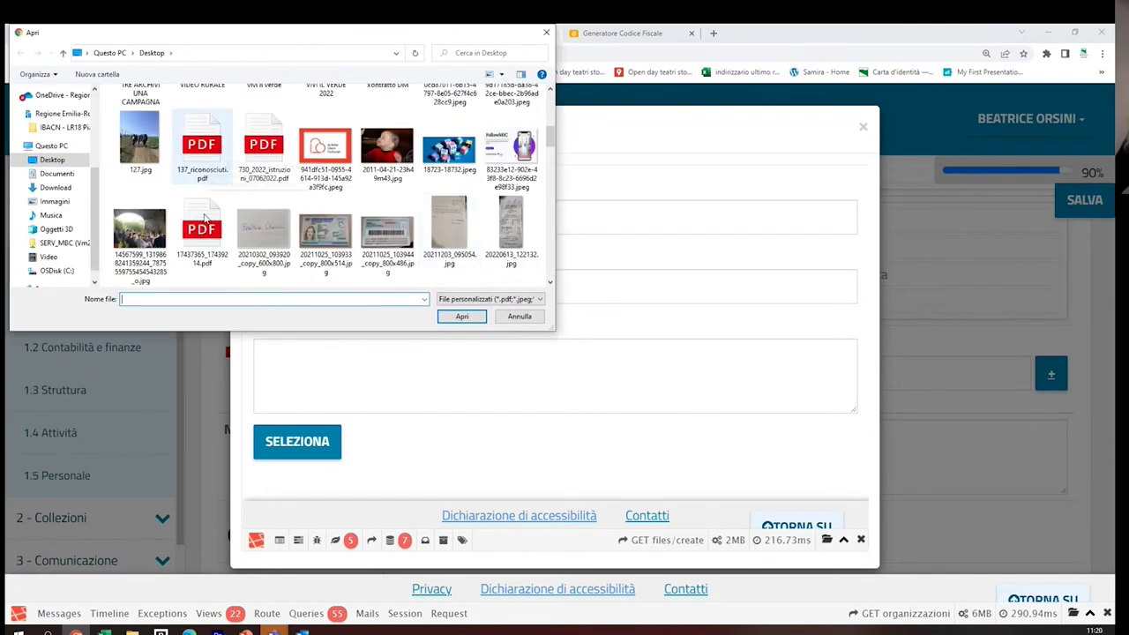
pyautogui.doubleClick(209, 253)
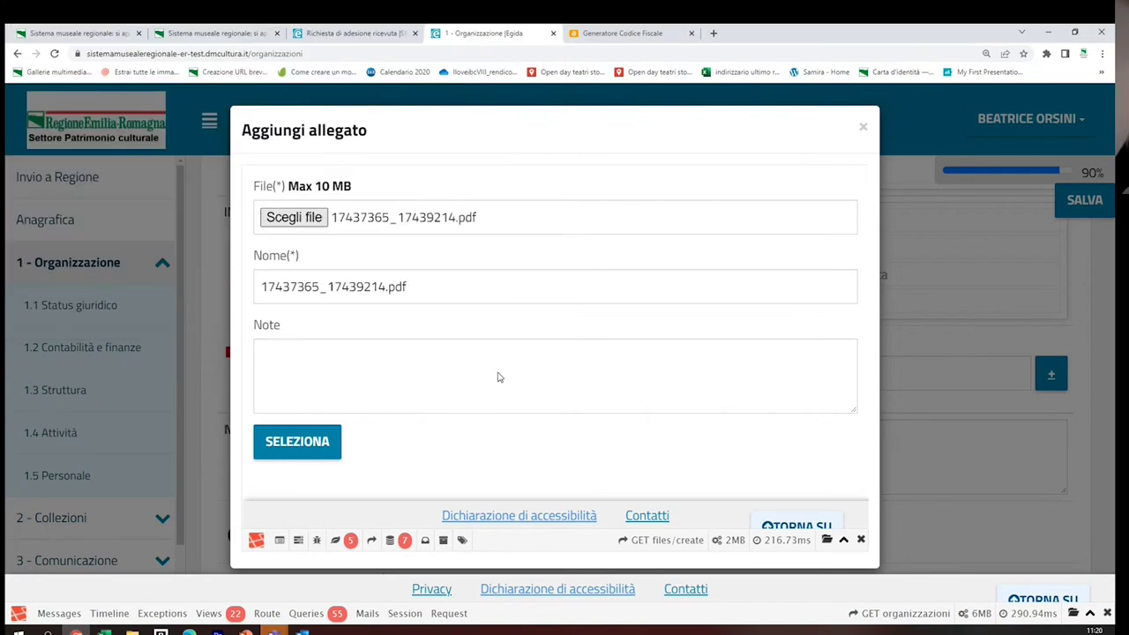
pyautogui.click(299, 444)
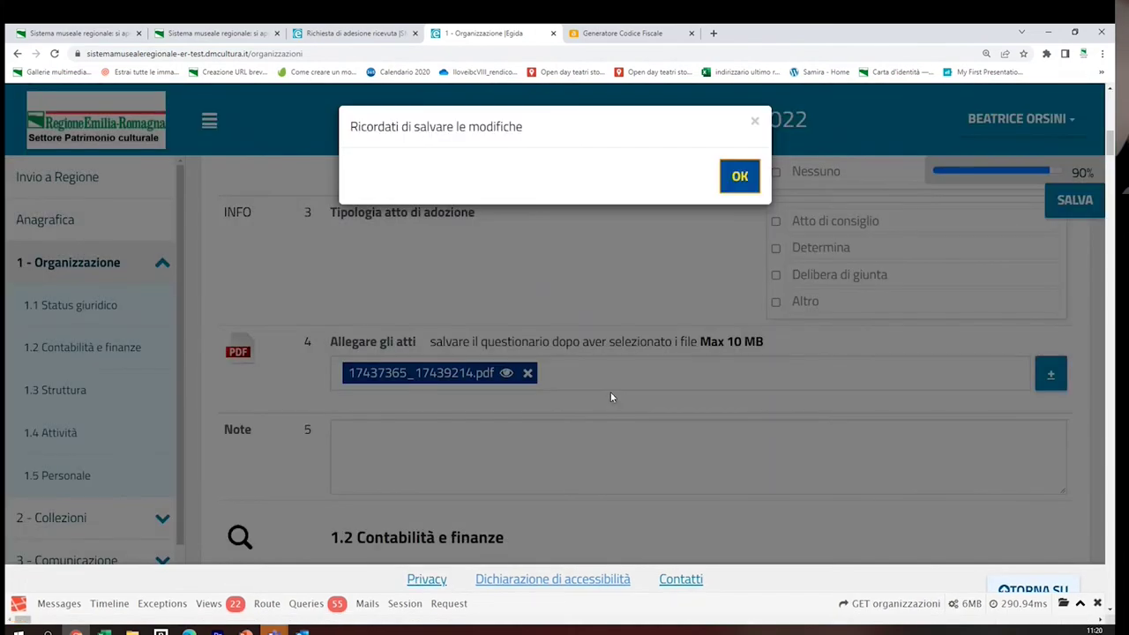
pyautogui.click(740, 177)
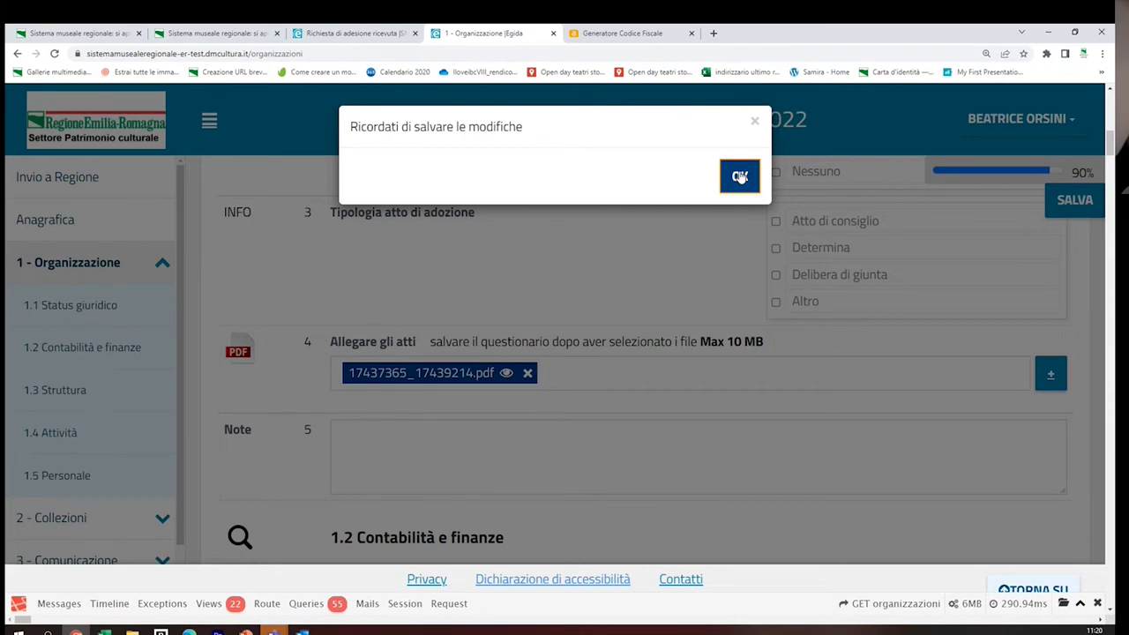
pyautogui.click(740, 176)
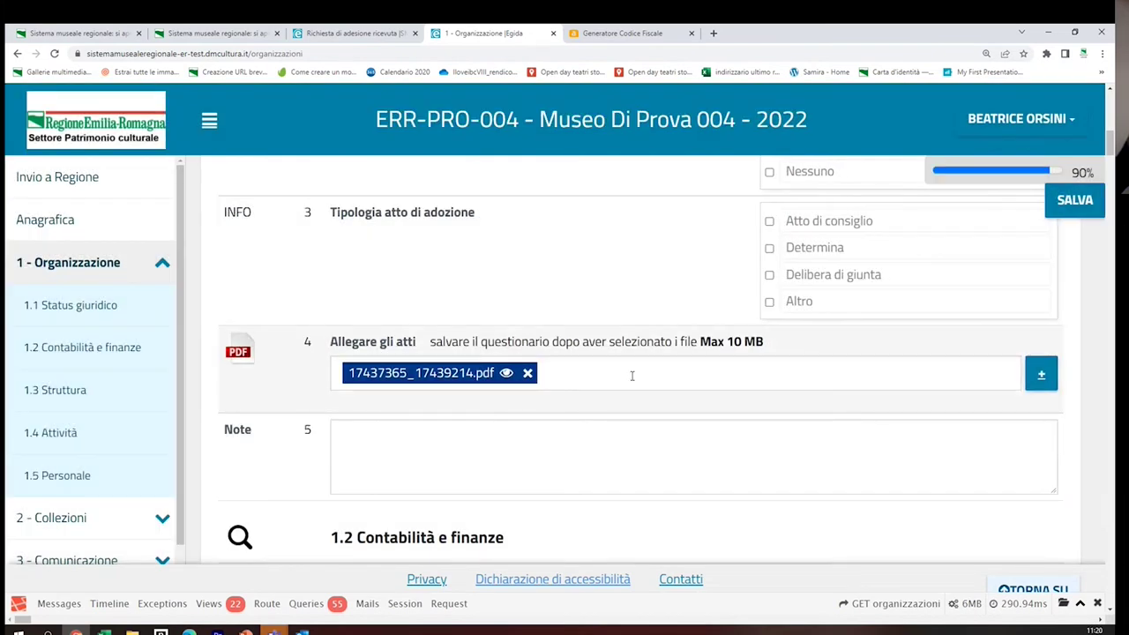
# Save the Organizzazione questionnaire with its attachment and scroll down to 1.3 Struttura
pyautogui.click(1076, 202)
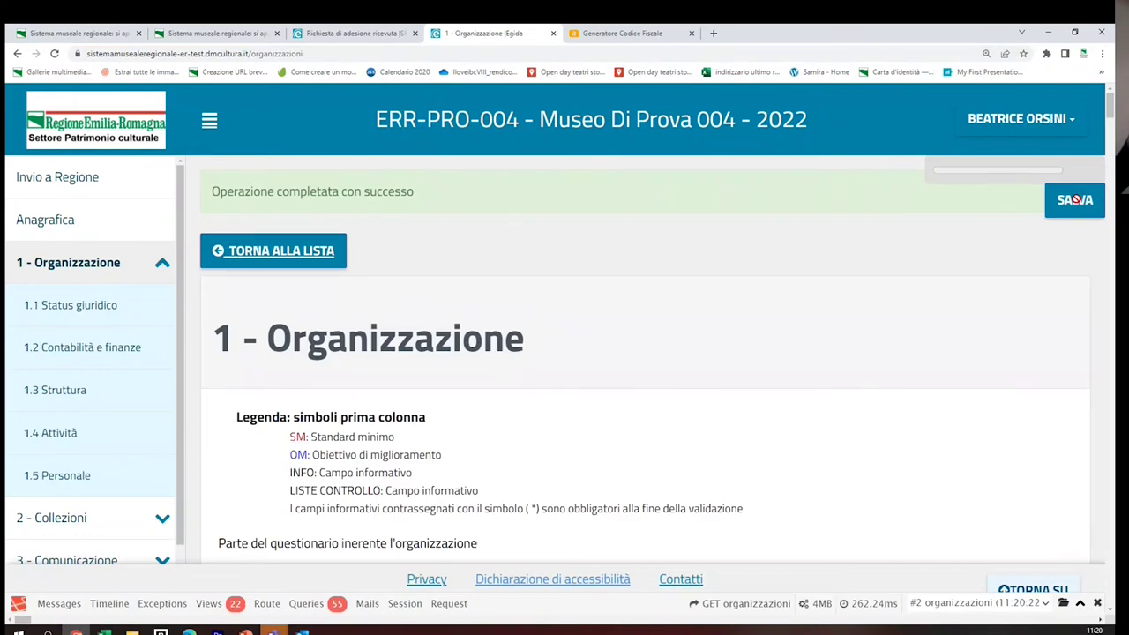
pyautogui.scroll(-10, 715, 360)
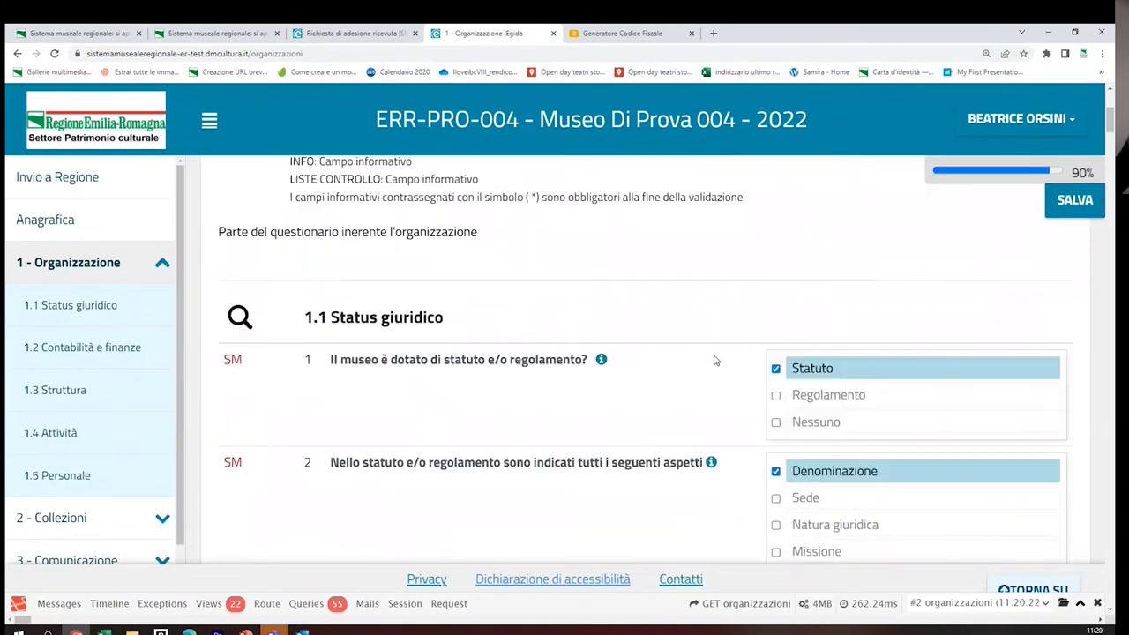
pyautogui.scroll(-3, 715, 360)
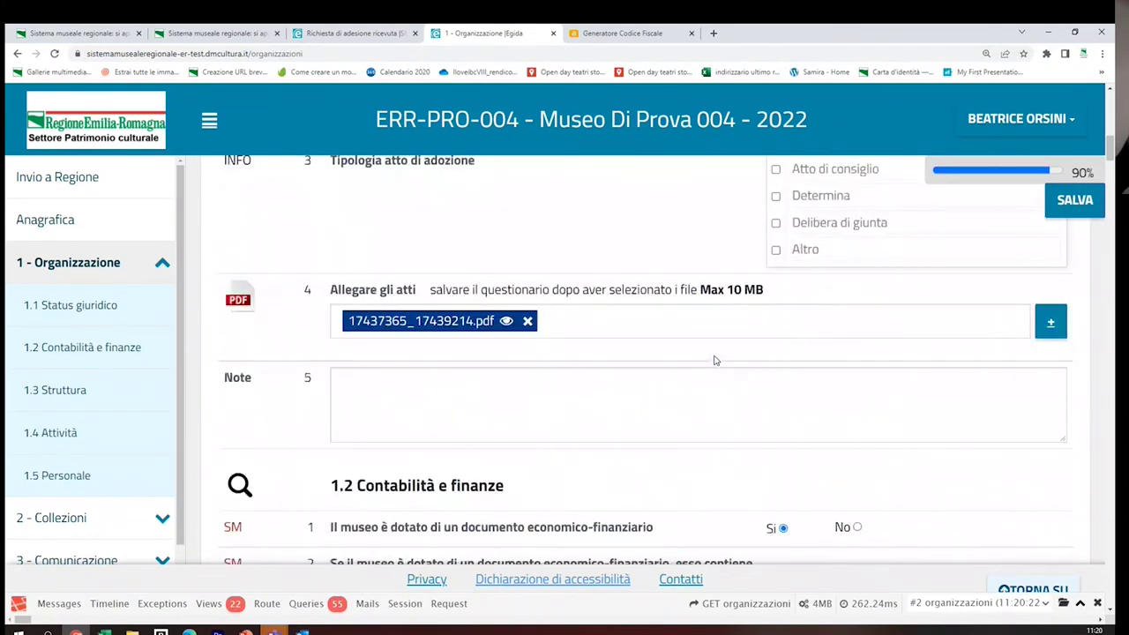
pyautogui.scroll(-2, 716, 360)
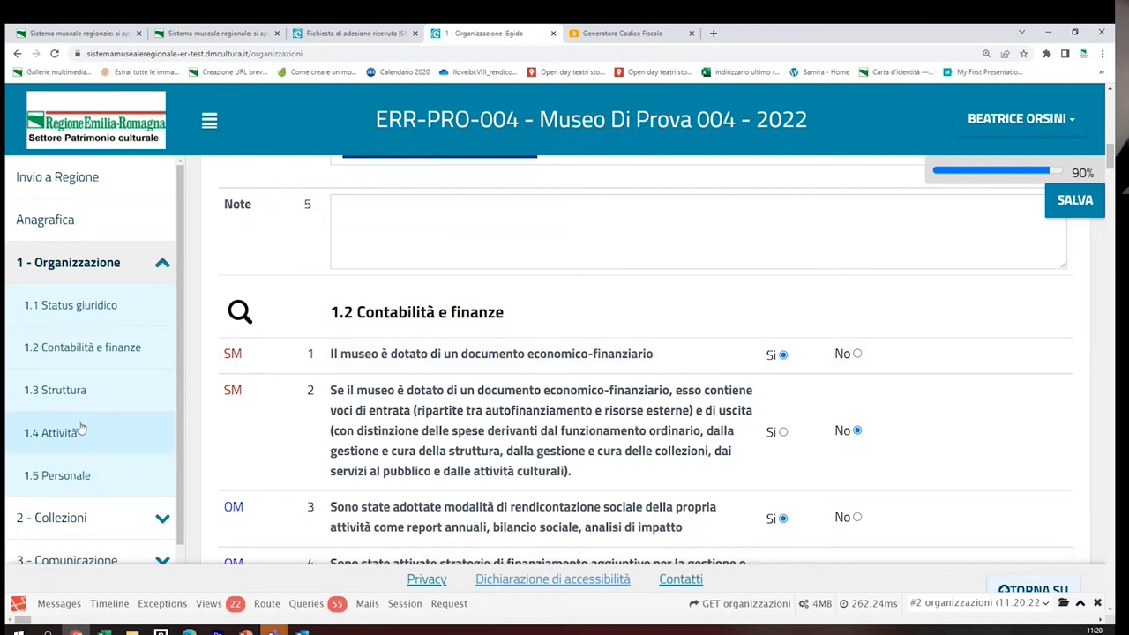
pyautogui.scroll(-1, 79, 503)
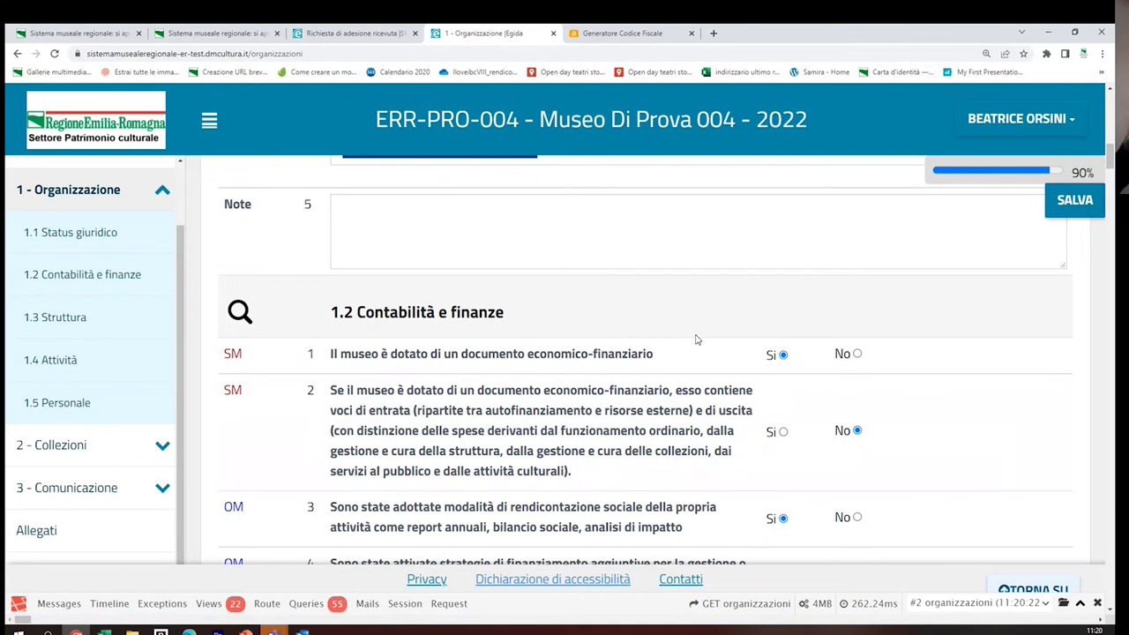
pyautogui.scroll(-3, 696, 339)
pyautogui.scroll(-4, 698, 340)
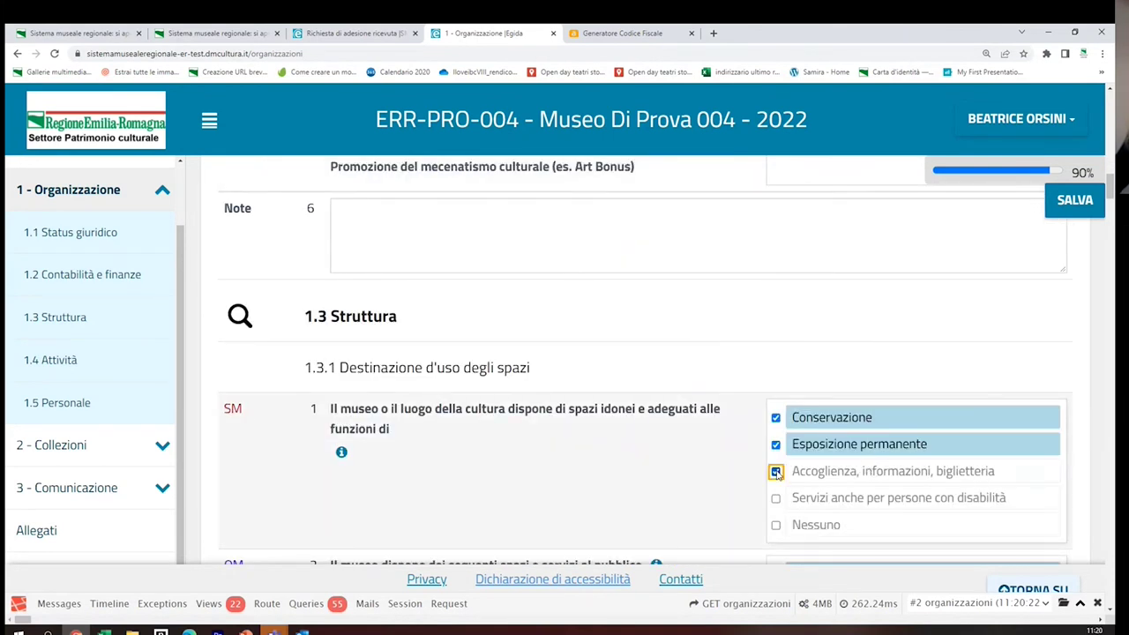
# Tick 'Accoglienza, informazioni, biglietteria' in 1.3.1 and scroll to the bottom of the form
pyautogui.click(775, 471)
pyautogui.scroll(-1, 690, 461)
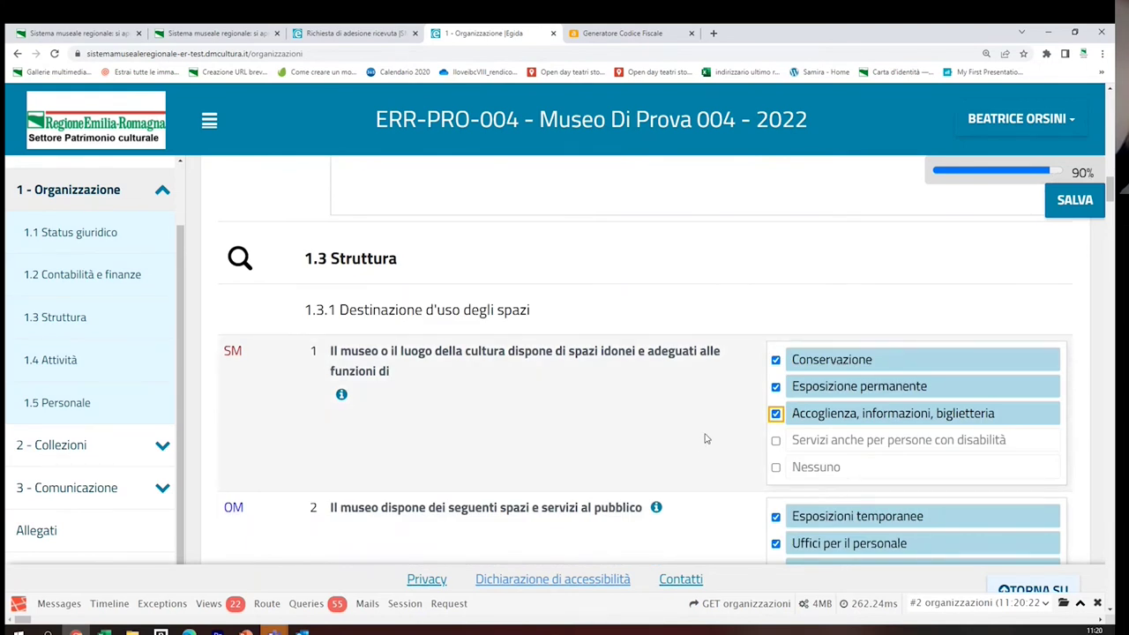
pyautogui.scroll(-3, 705, 439)
pyautogui.scroll(-10, 705, 435)
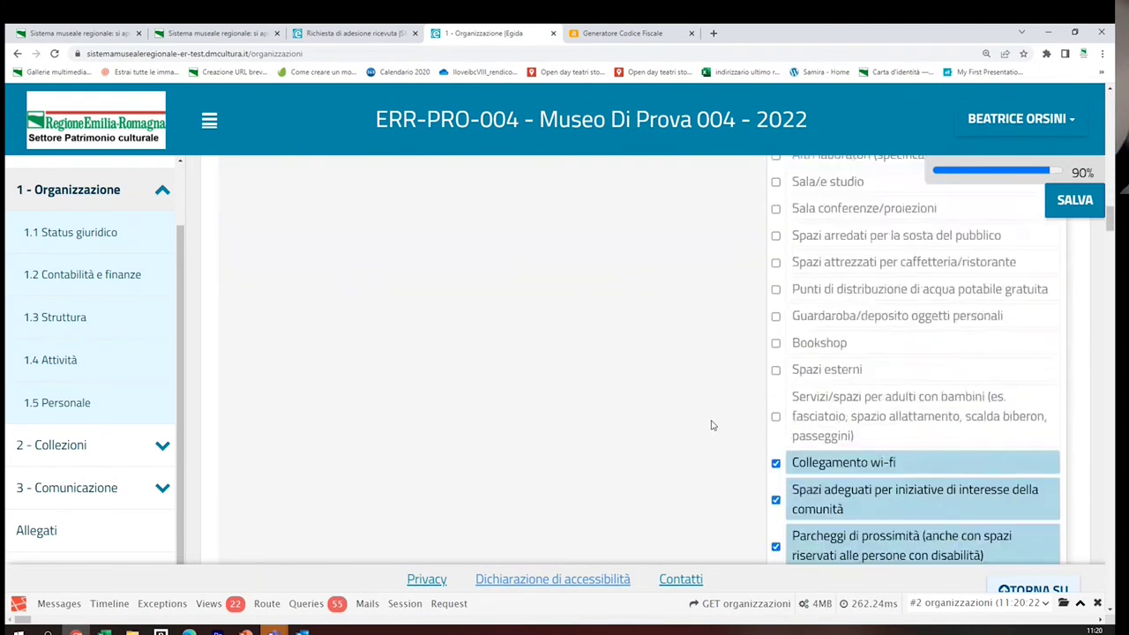
pyautogui.scroll(-6, 712, 425)
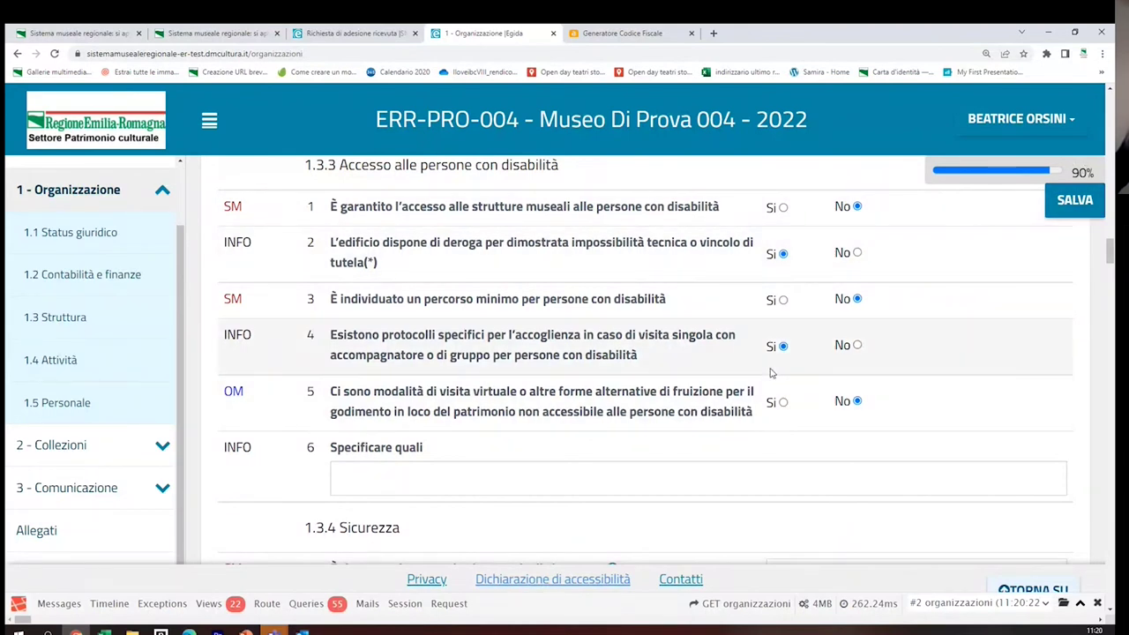
pyautogui.scroll(-6, 769, 371)
pyautogui.scroll(-15, 768, 371)
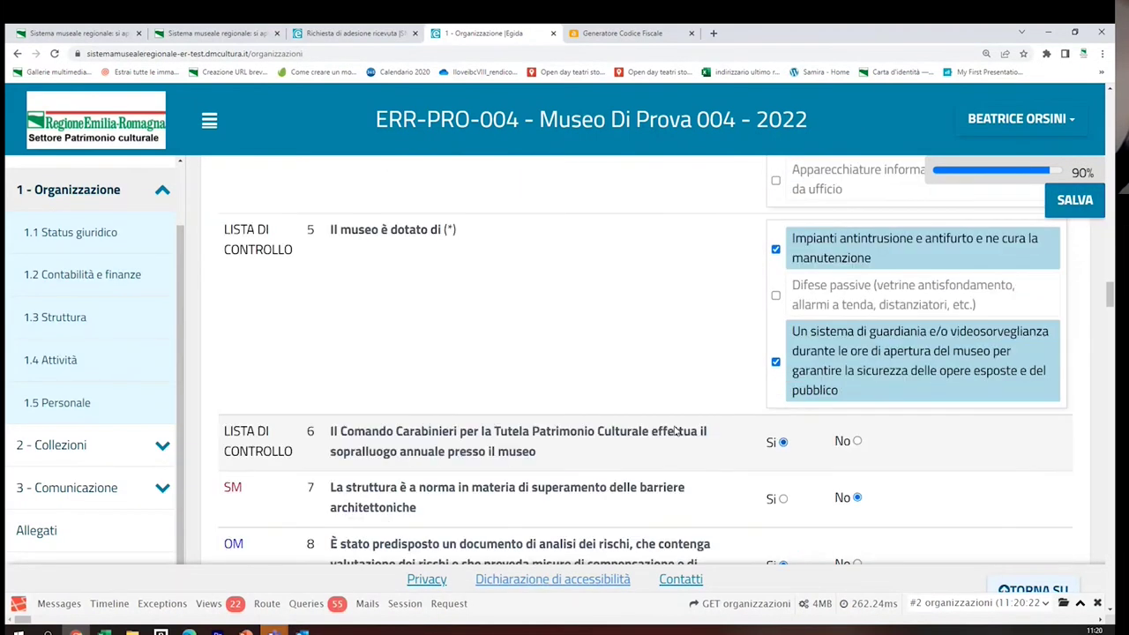
pyautogui.scroll(-6, 695, 459)
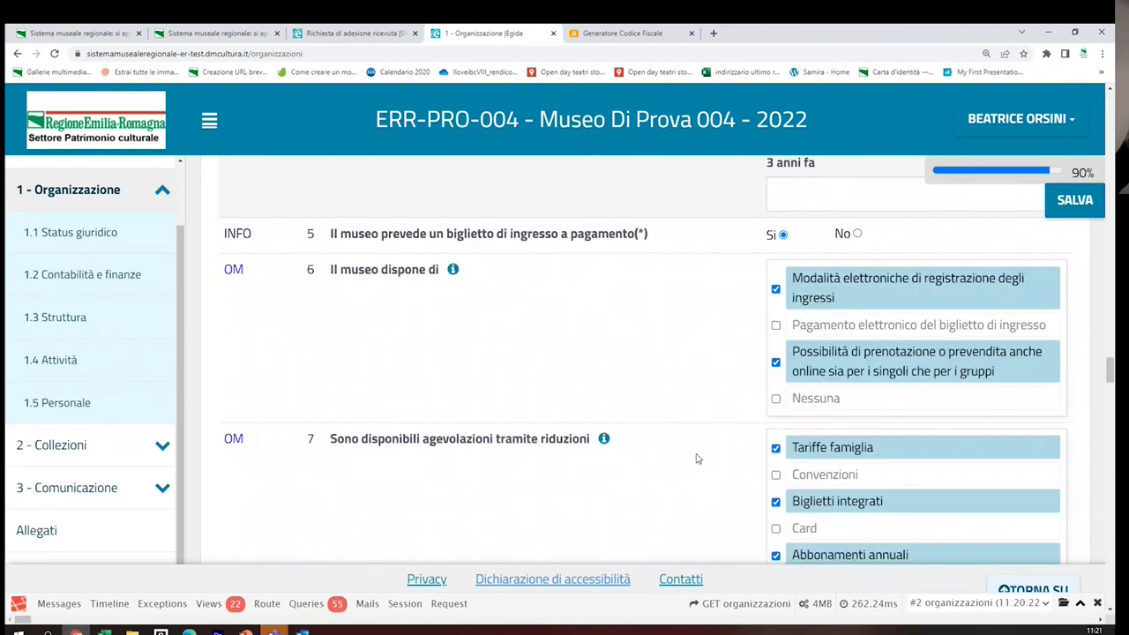
pyautogui.scroll(-3, 697, 458)
pyautogui.moveTo(1111, 383); pyautogui.dragTo(1111, 584)
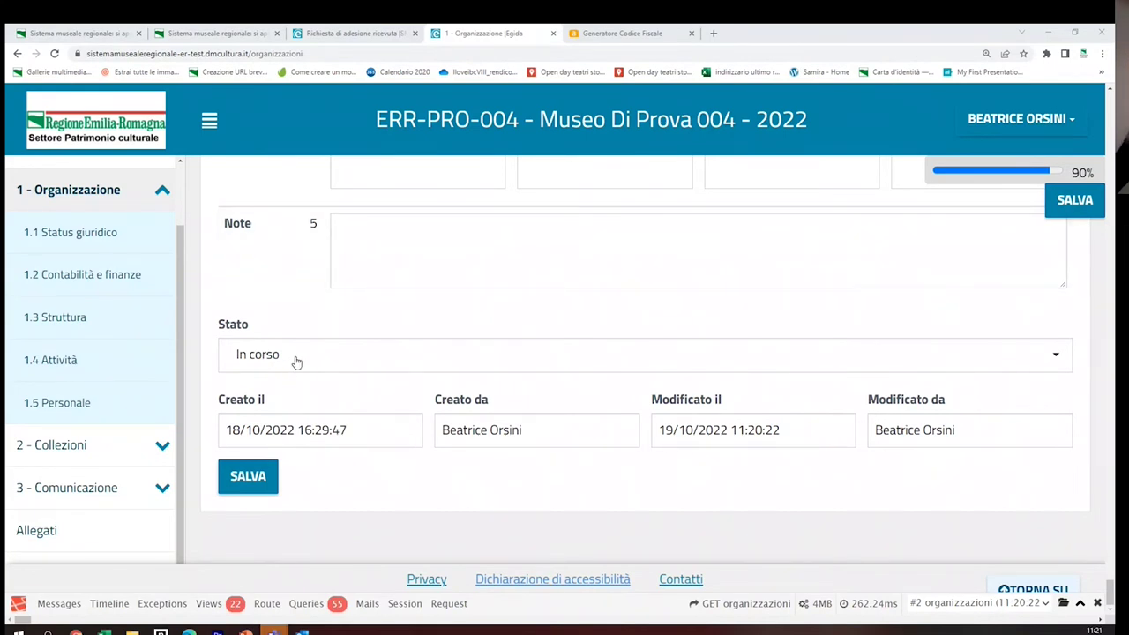
# Save the Organizzazione answers from the bottom button and scroll back to the Stato field
pyautogui.click(250, 481)
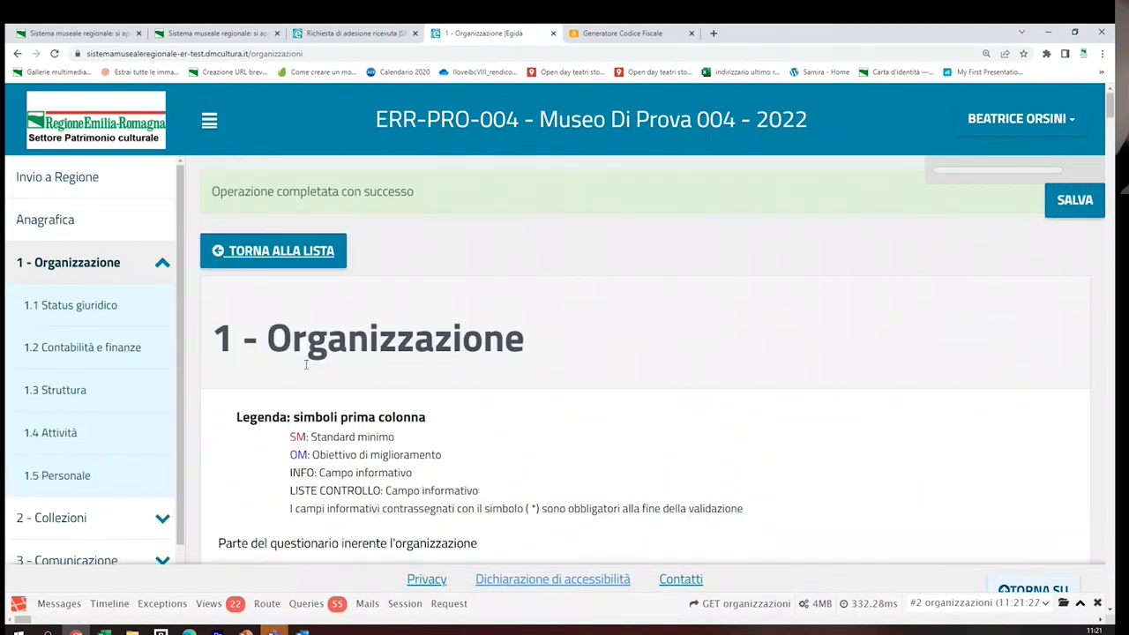
pyautogui.scroll(-2, 390, 442)
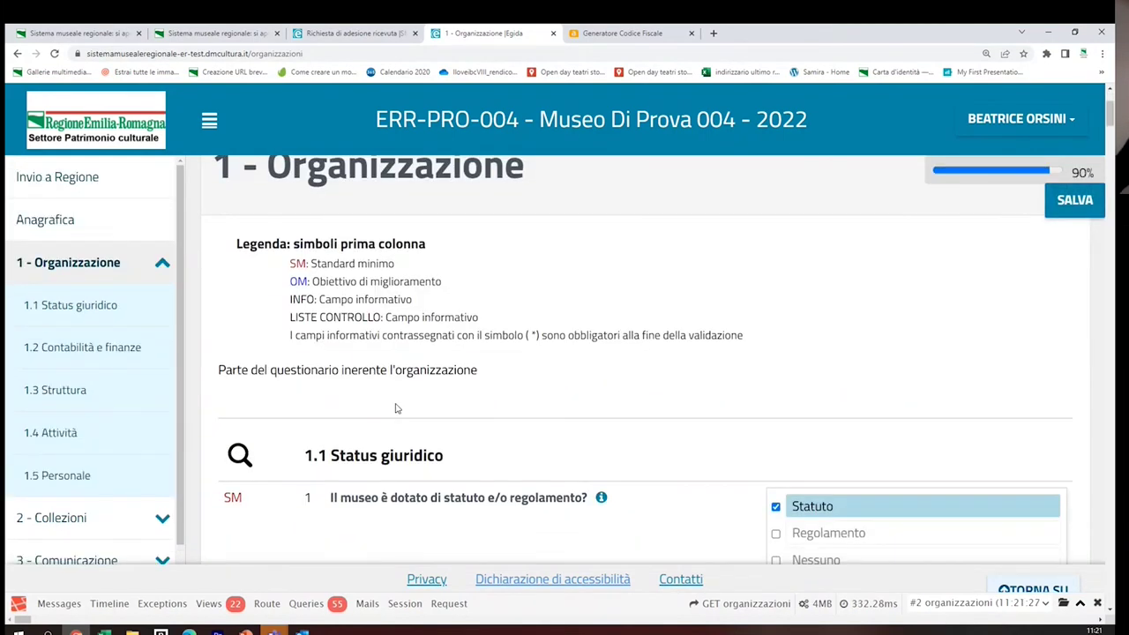
pyautogui.scroll(-3, 396, 408)
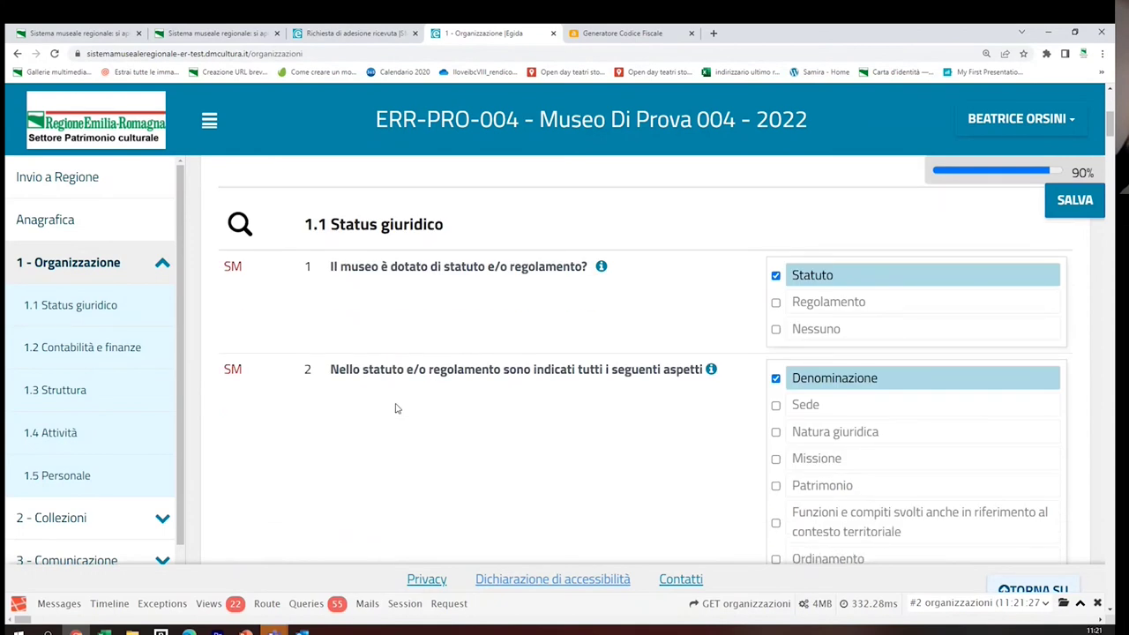
pyautogui.scroll(-5, 396, 408)
pyautogui.moveTo(1067, 173); pyautogui.dragTo(1105, 176)
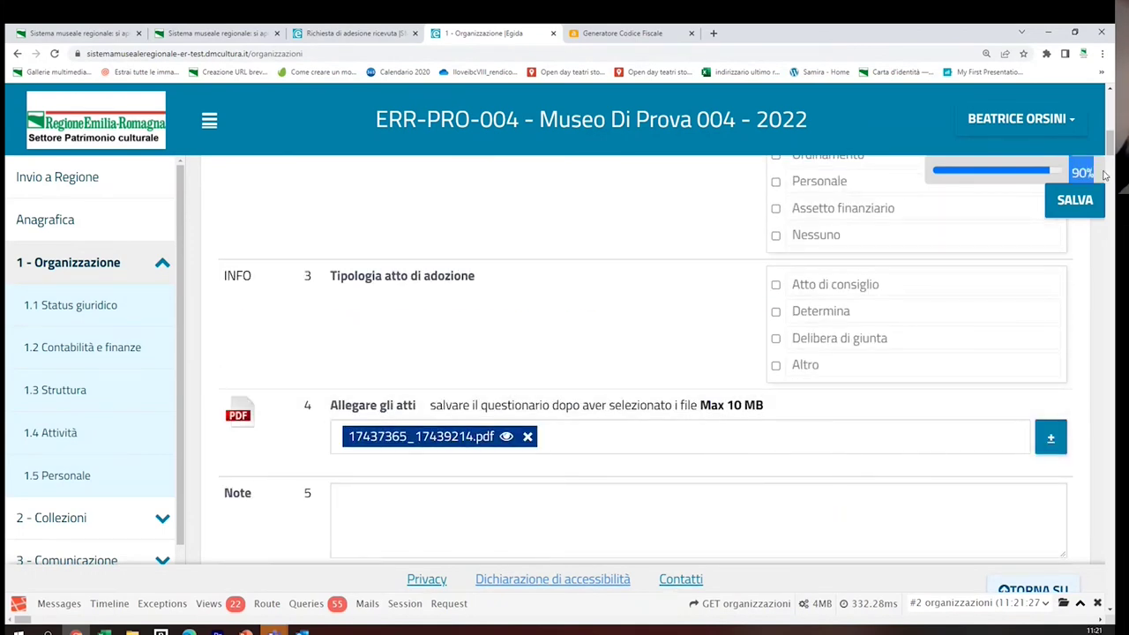
pyautogui.moveTo(1112, 147); pyautogui.dragTo(1111, 589)
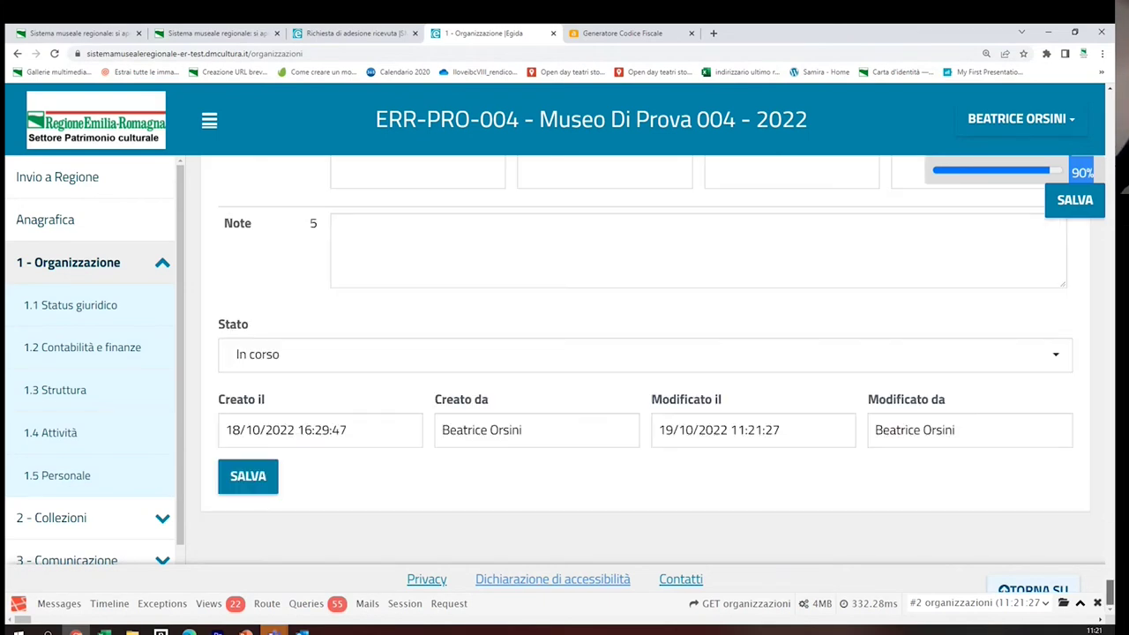
# Set the Organizzazione status to Completato and save, exposing eight 'Compilare il campo' errors
pyautogui.click(323, 360)
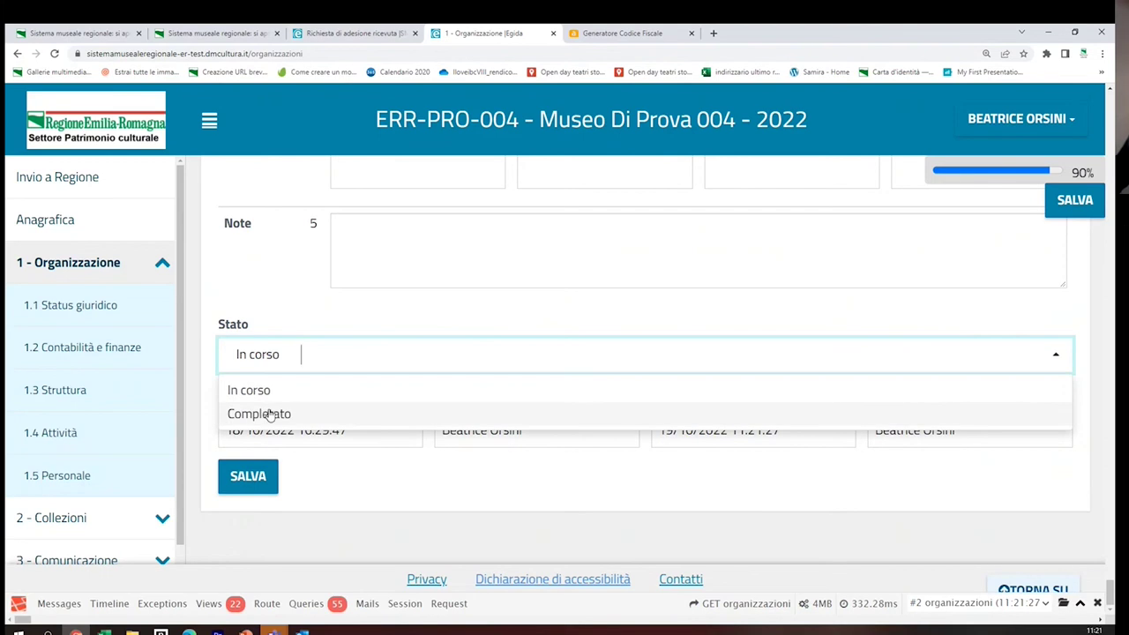
pyautogui.click(270, 415)
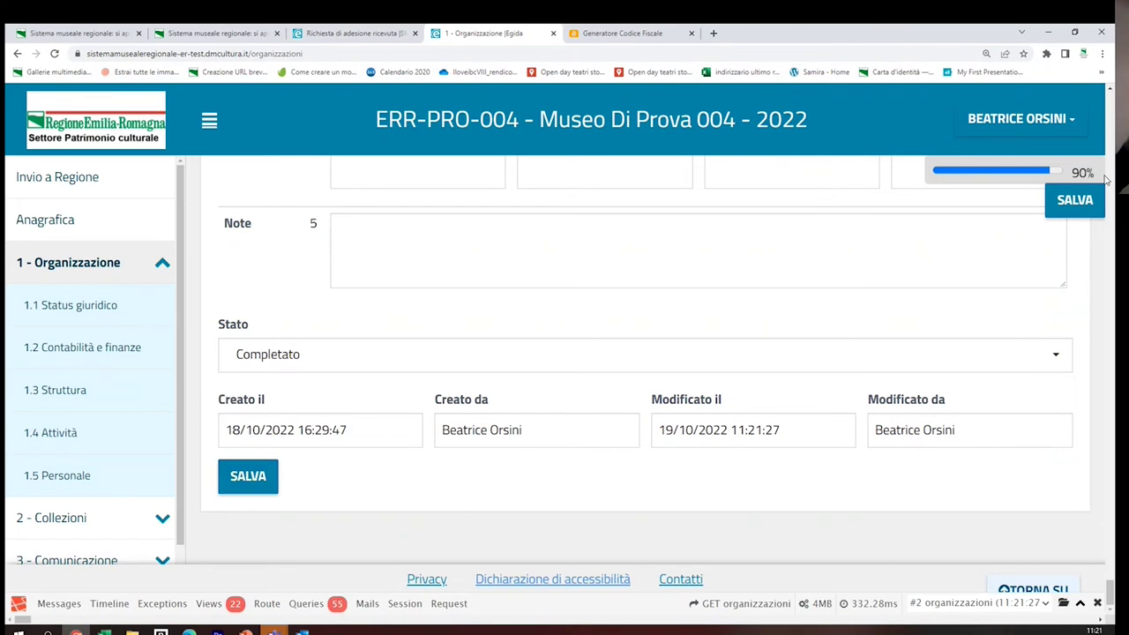
pyautogui.hotkey('ctrl', 'a')
pyautogui.click(1072, 172)
pyautogui.click(248, 479)
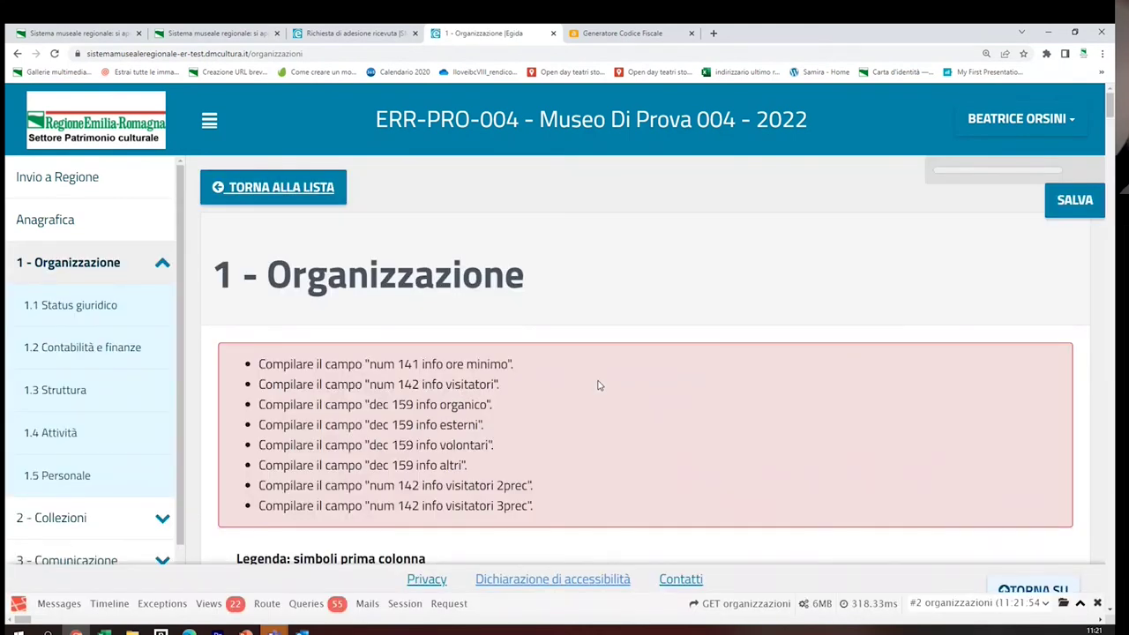
pyautogui.scroll(-2, 599, 385)
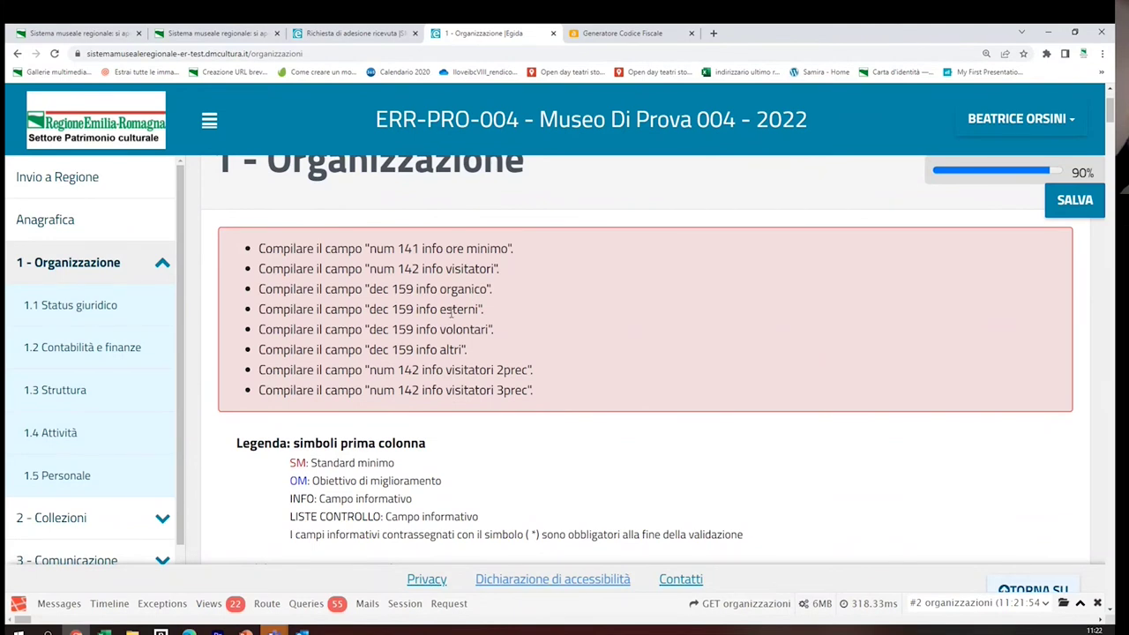
pyautogui.scroll(-10, 452, 311)
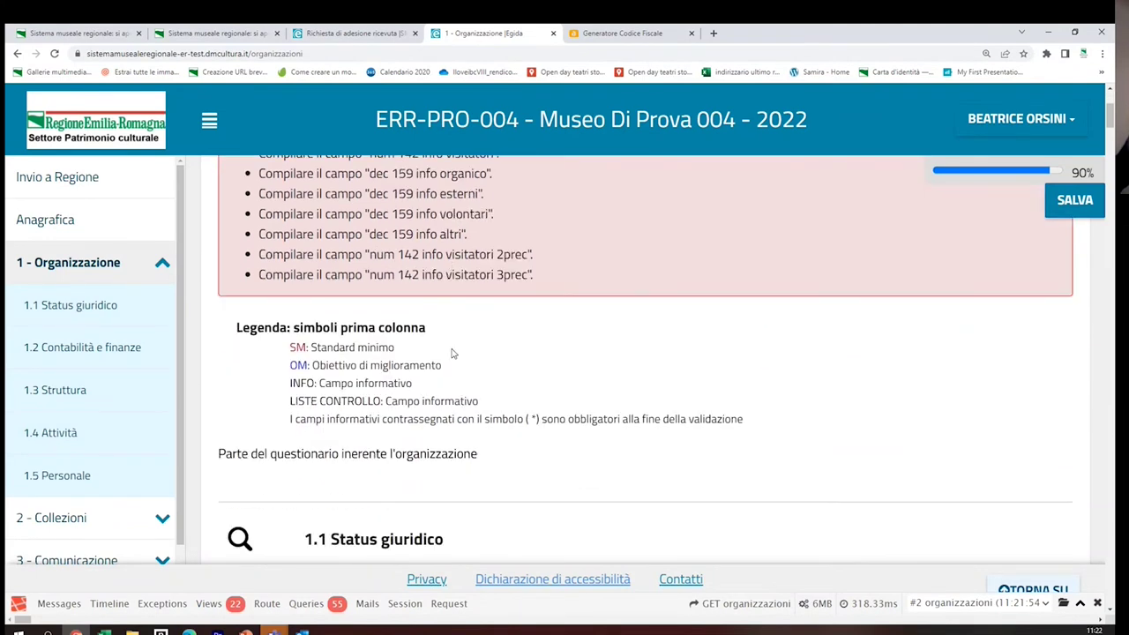
pyautogui.scroll(-13, 449, 428)
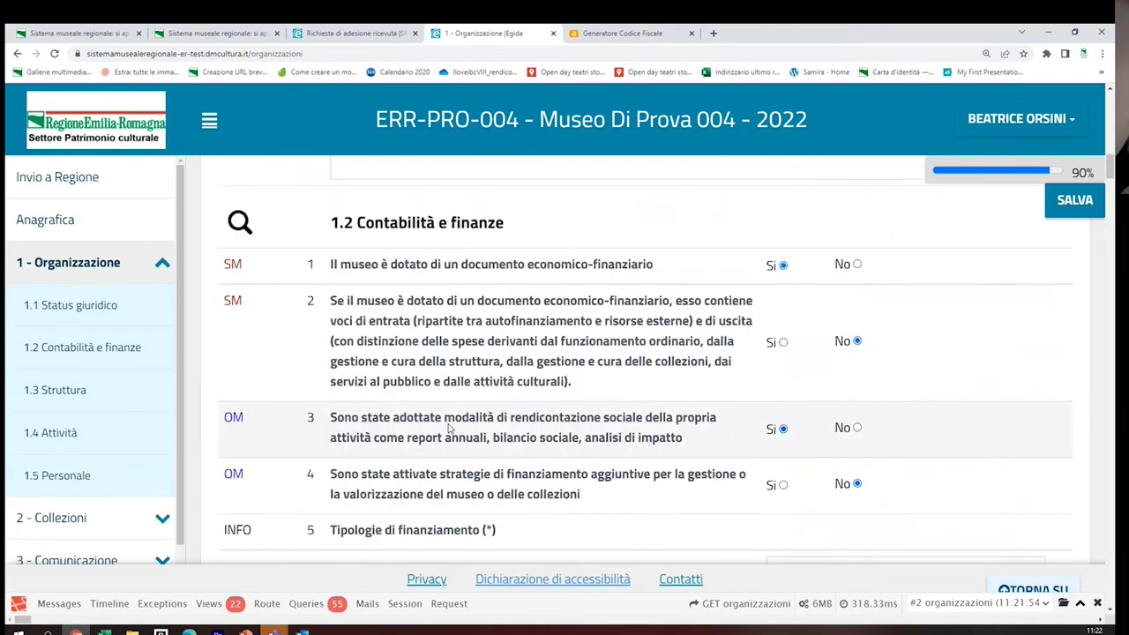
pyautogui.scroll(-12, 450, 431)
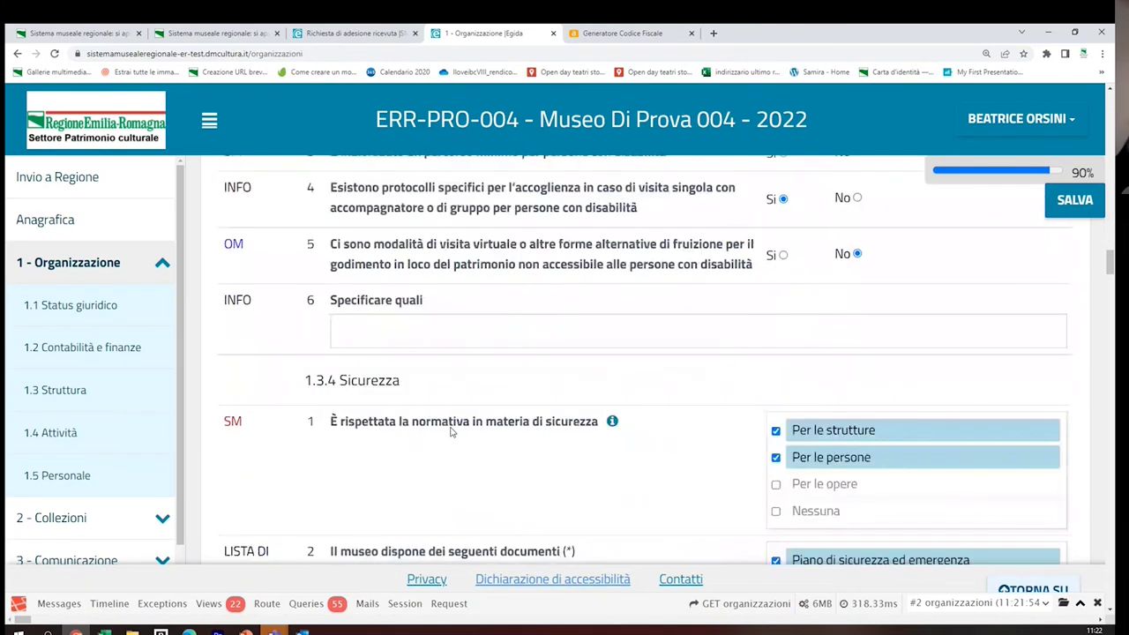
pyautogui.scroll(-15, 450, 431)
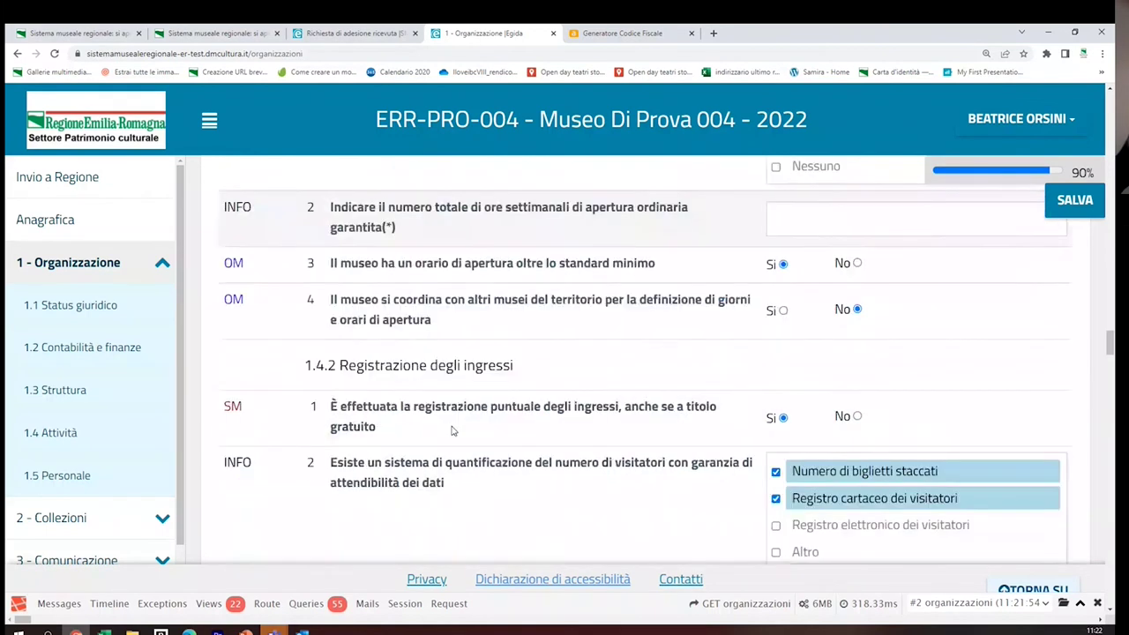
pyautogui.scroll(-15, 451, 430)
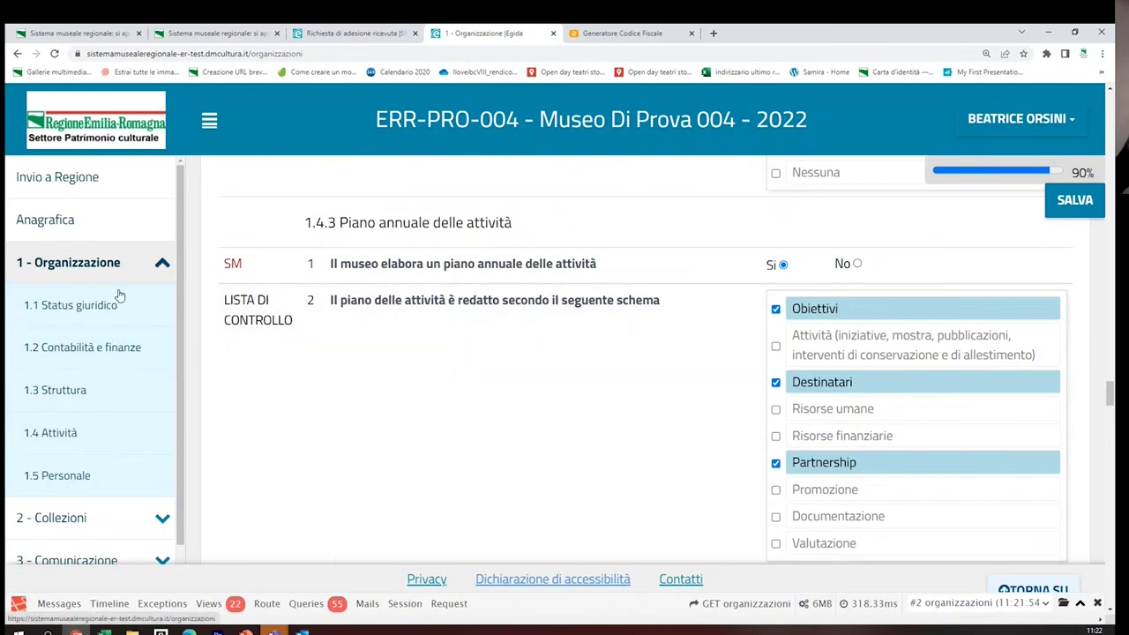
pyautogui.scroll(-2, 103, 383)
# Open 2 - Collezioni at 100% completion, set its Stato to Completato and save it
pyautogui.click(90, 448)
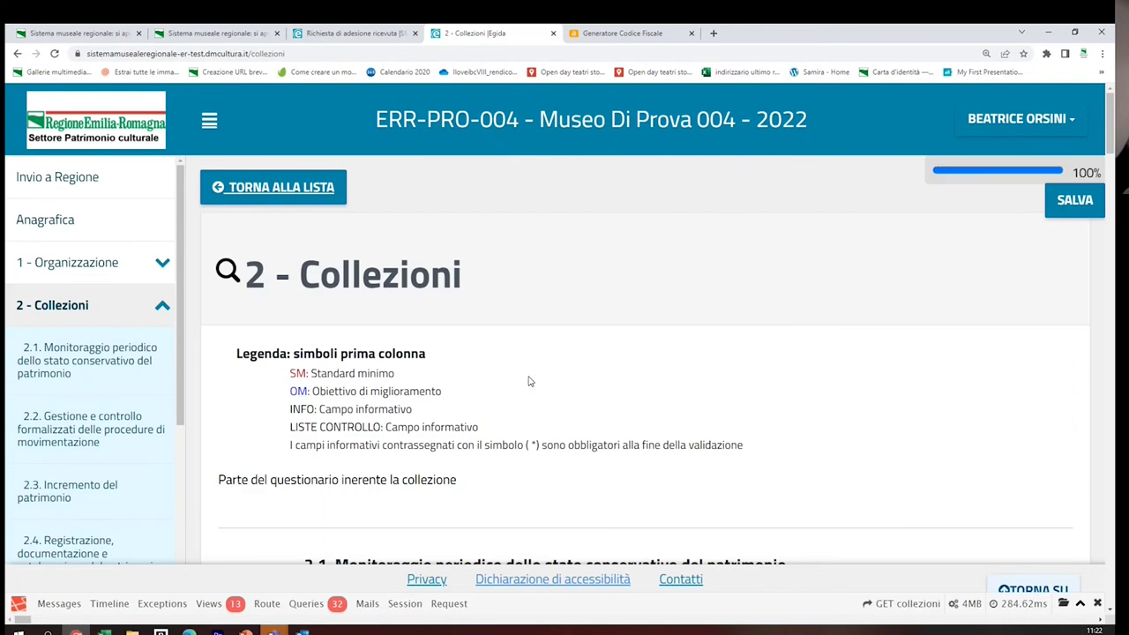
pyautogui.moveTo(1069, 173); pyautogui.dragTo(1100, 173)
pyautogui.moveTo(1111, 131); pyautogui.dragTo(1111, 565)
pyautogui.click(270, 365)
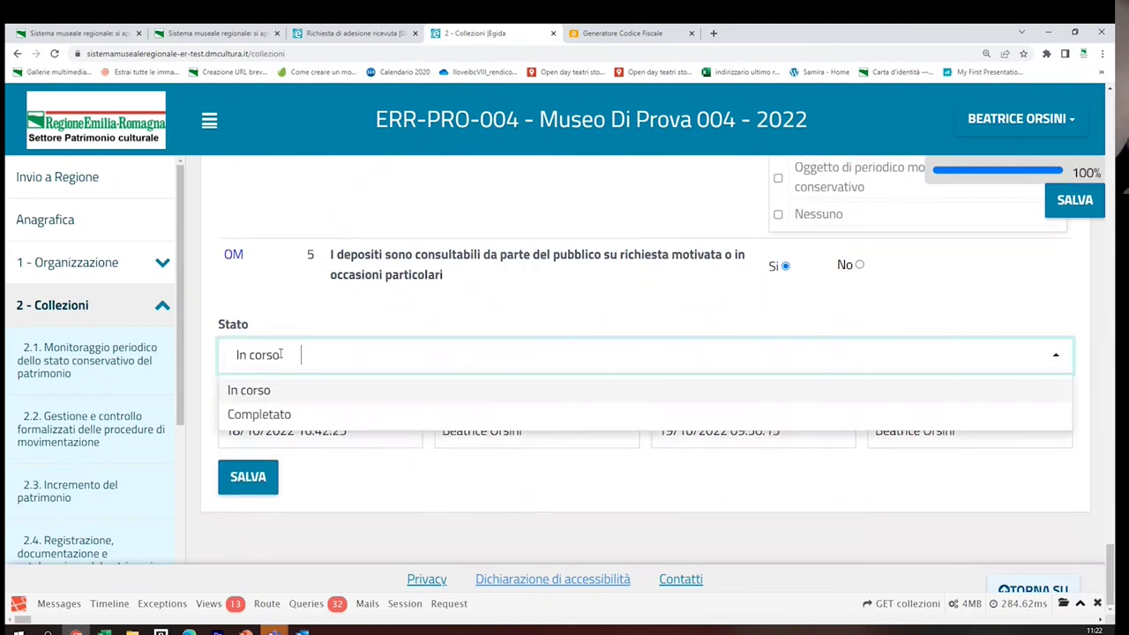
pyautogui.click(272, 414)
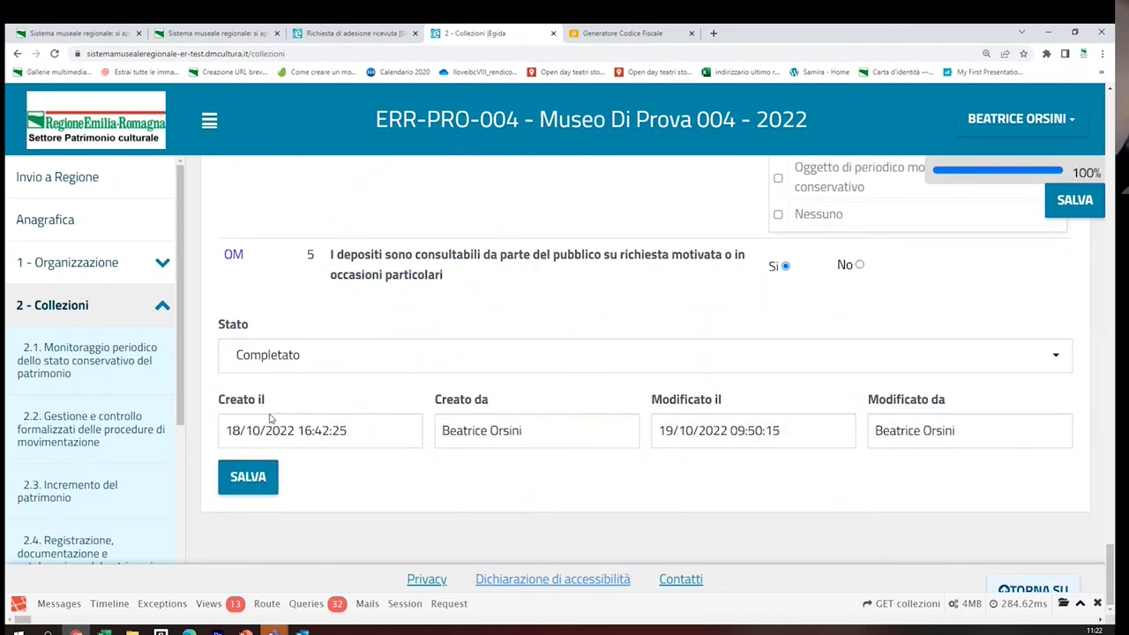
pyautogui.click(250, 477)
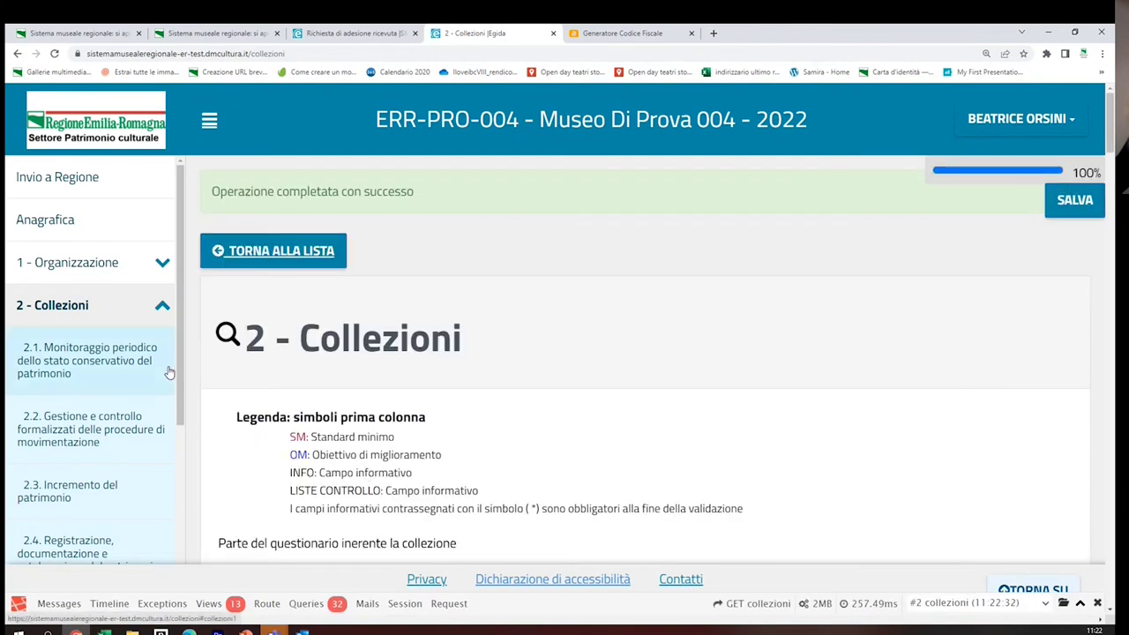
pyautogui.scroll(-4, 181, 374)
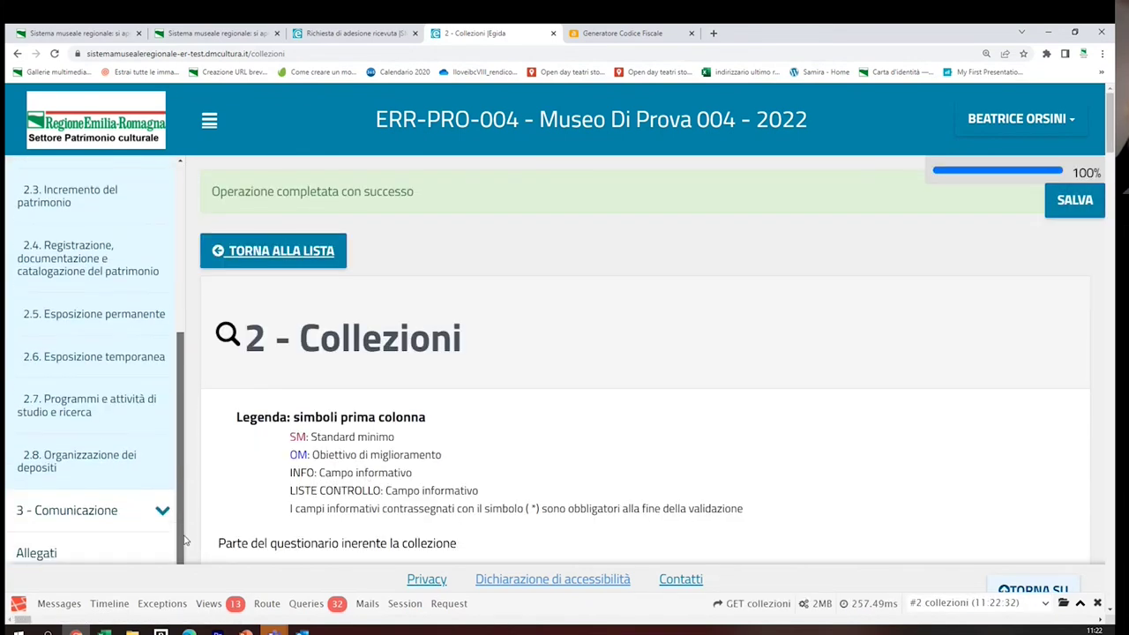
pyautogui.click(97, 512)
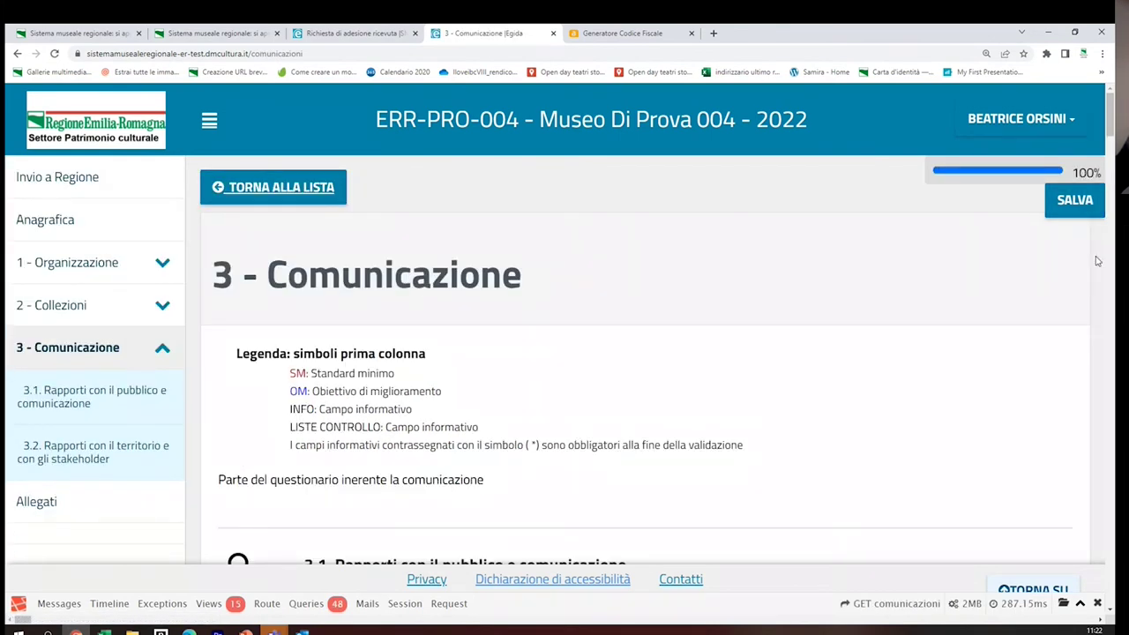
pyautogui.moveTo(1111, 127); pyautogui.dragTo(1111, 615)
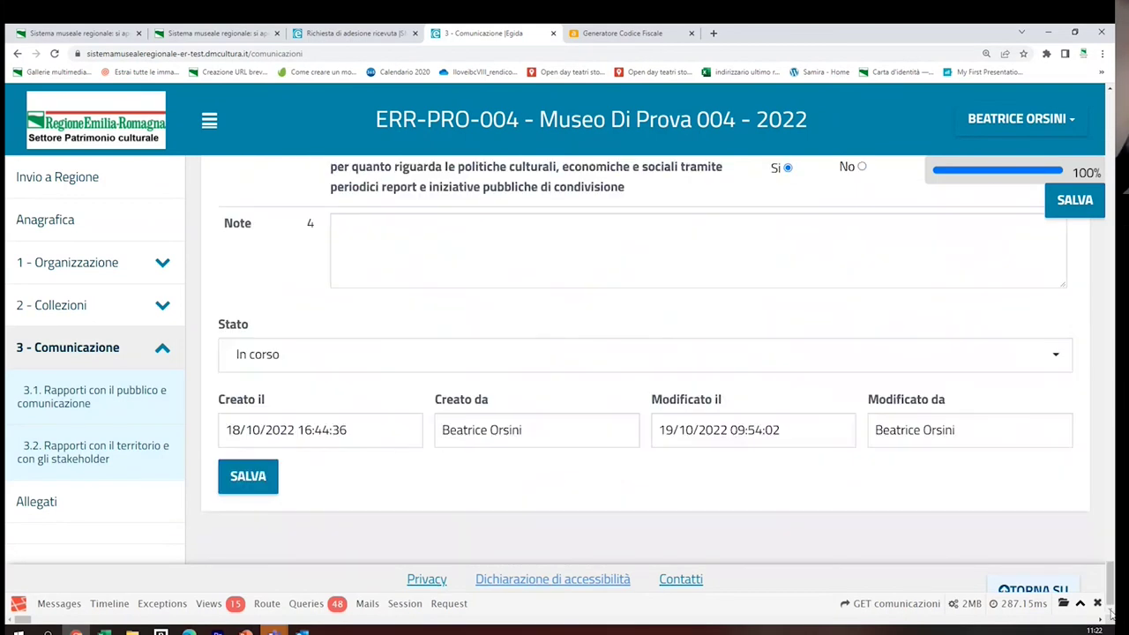
pyautogui.click(316, 356)
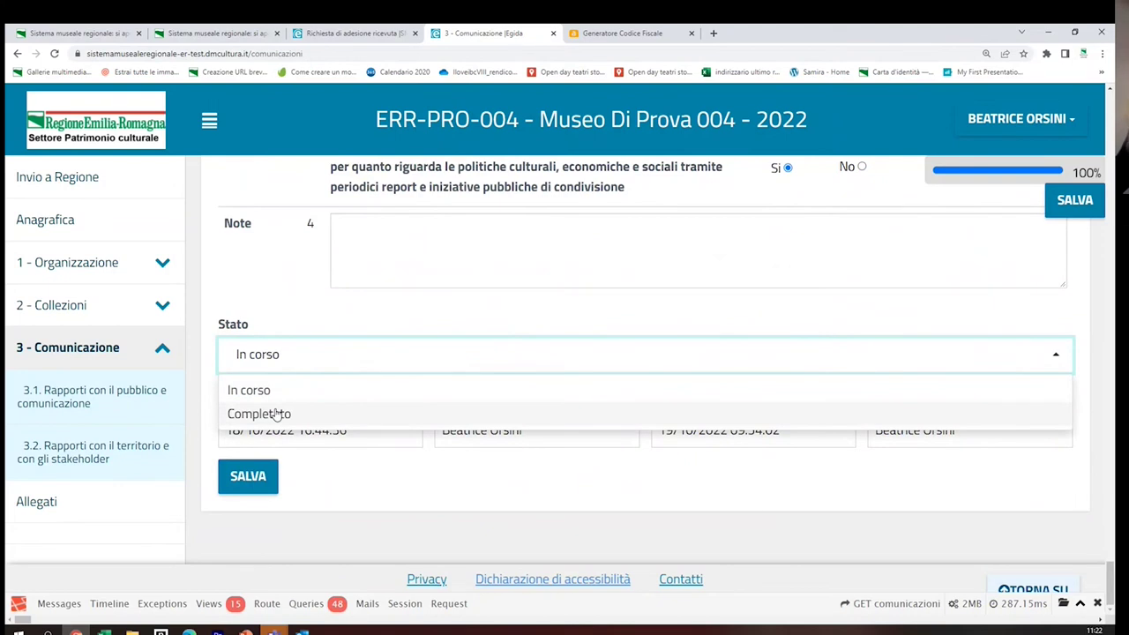
pyautogui.click(279, 414)
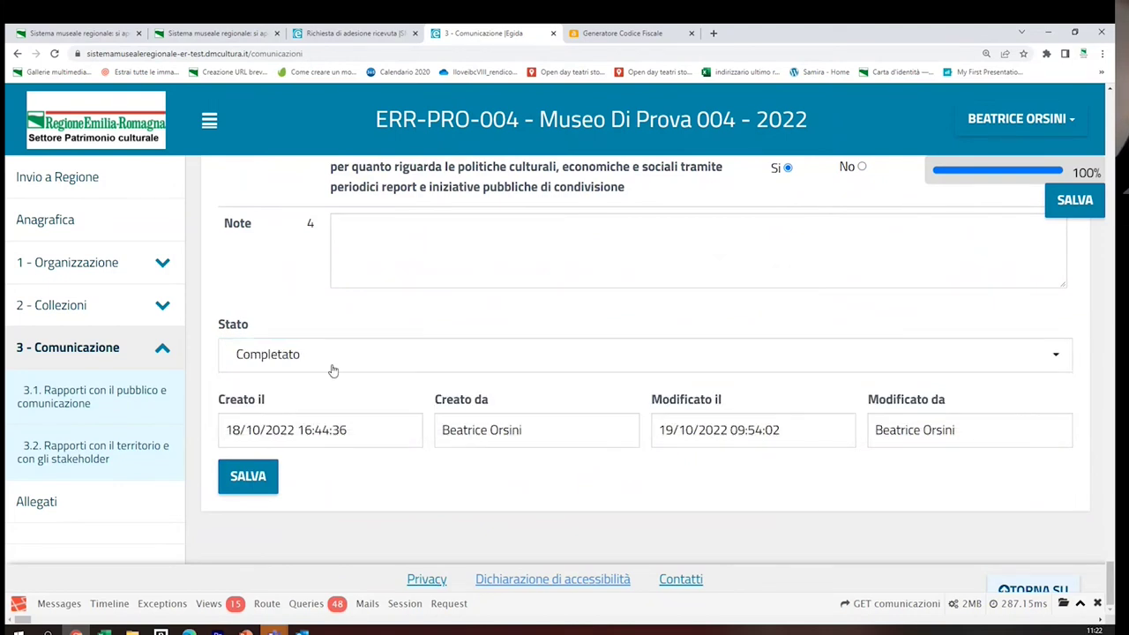
pyautogui.click(247, 480)
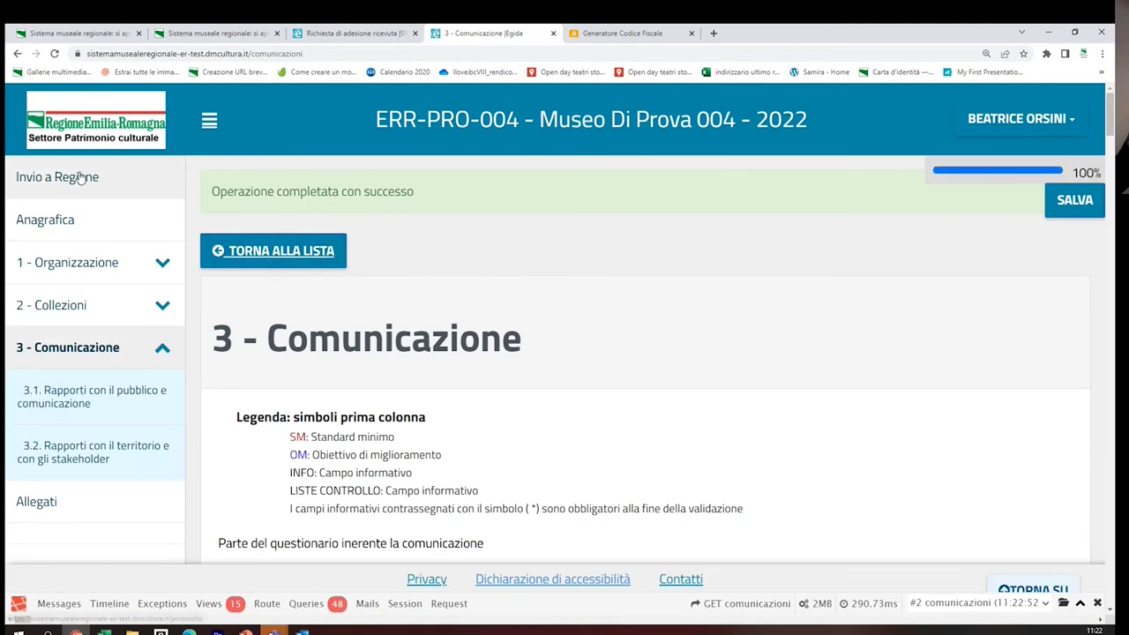
pyautogui.click(66, 177)
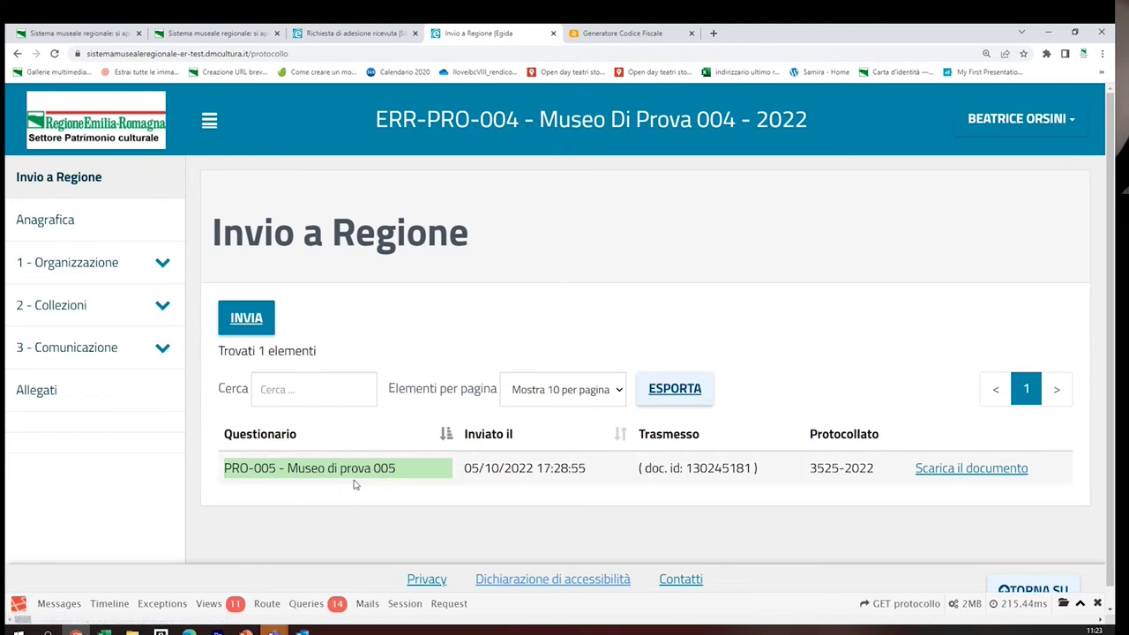
# Try sending PRO-004 Museo di prova 004 to Regione, then reopen the incomplete 1 - Organizzazione
pyautogui.moveTo(225, 469); pyautogui.dragTo(439, 483)
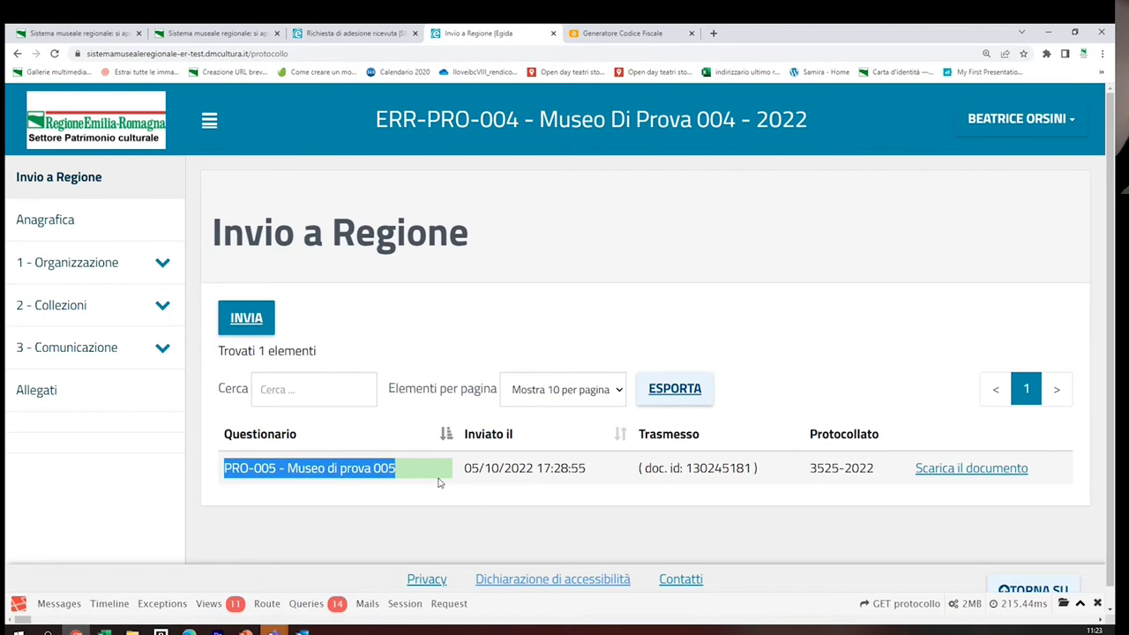
pyautogui.click(246, 319)
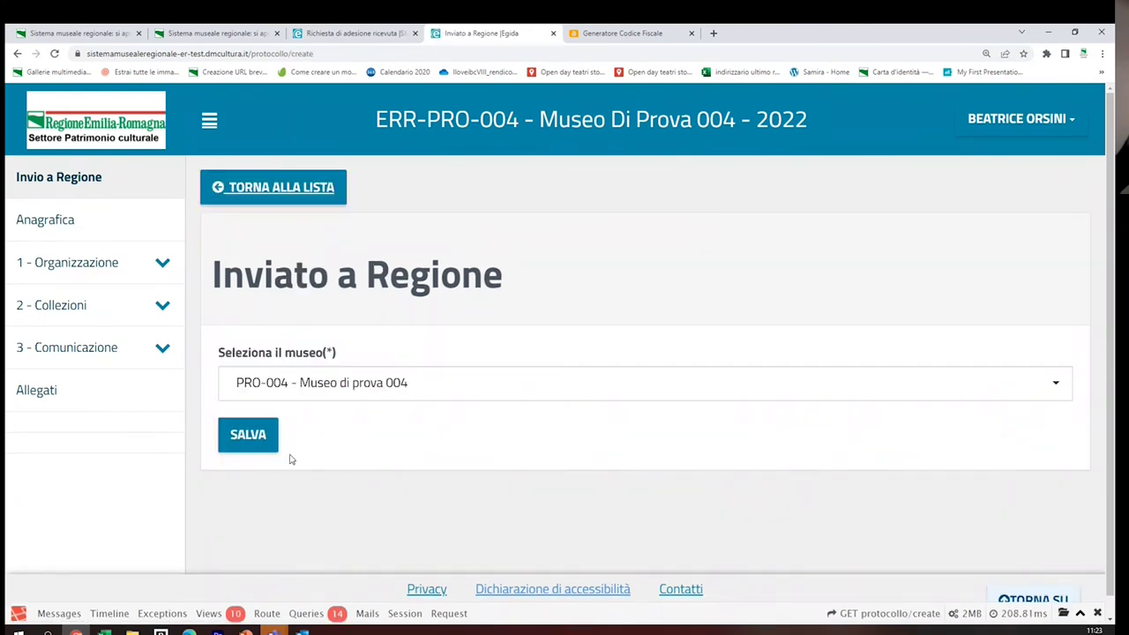
pyautogui.click(252, 434)
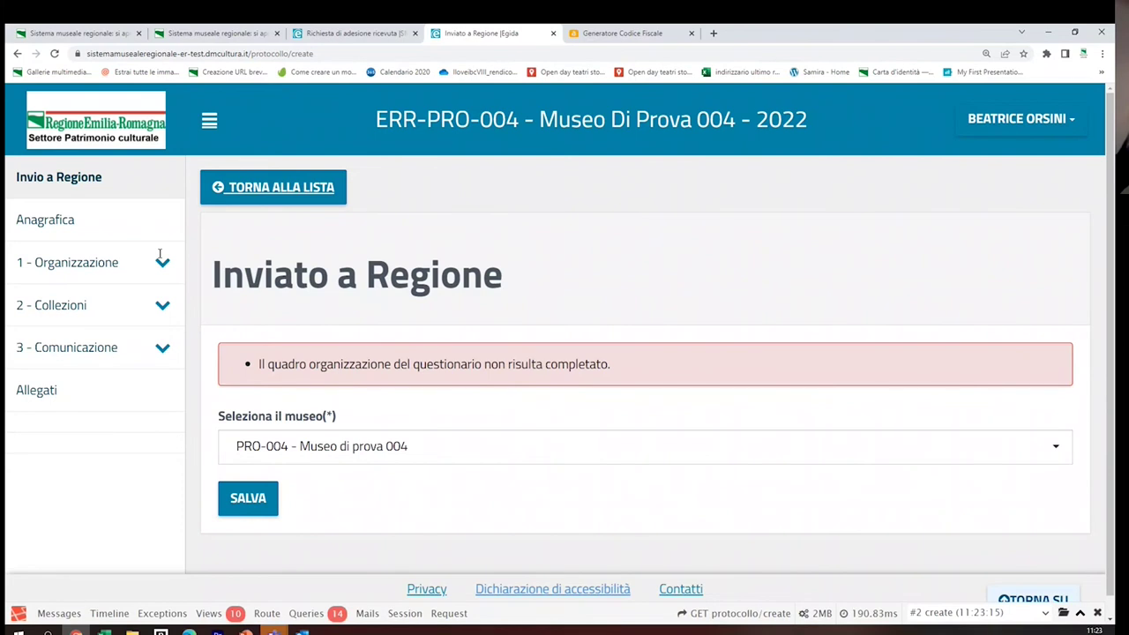
pyautogui.click(160, 254)
# Set 1 - Organizzazione's Stato to Completato again and save it
pyautogui.click(126, 312)
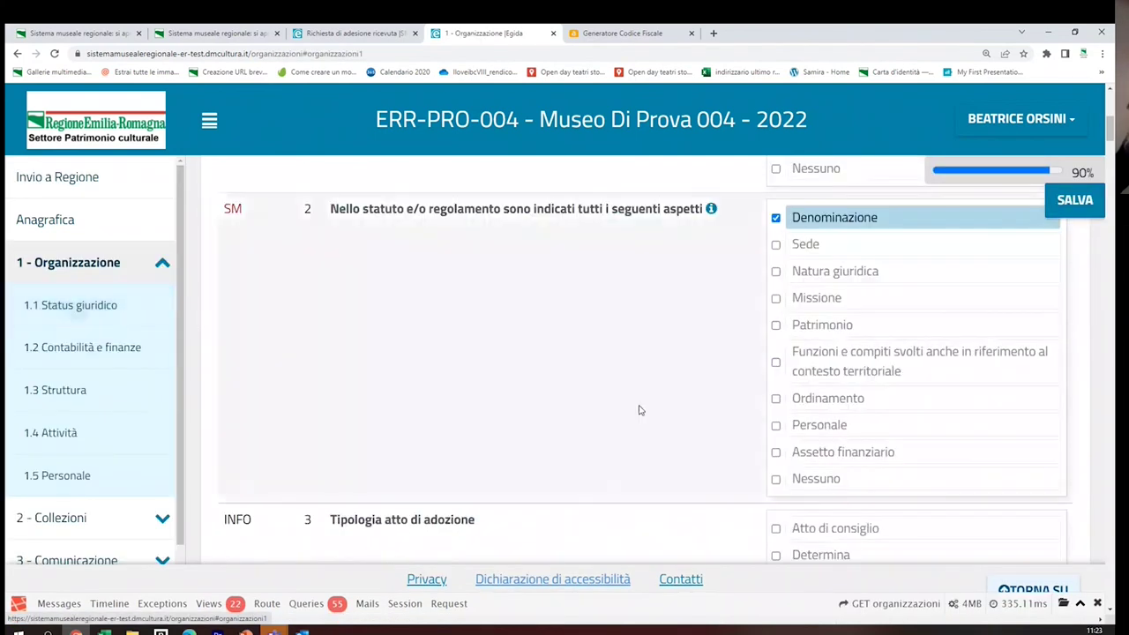
pyautogui.scroll(2, 642, 413)
pyautogui.moveTo(1110, 123); pyautogui.dragTo(1111, 590)
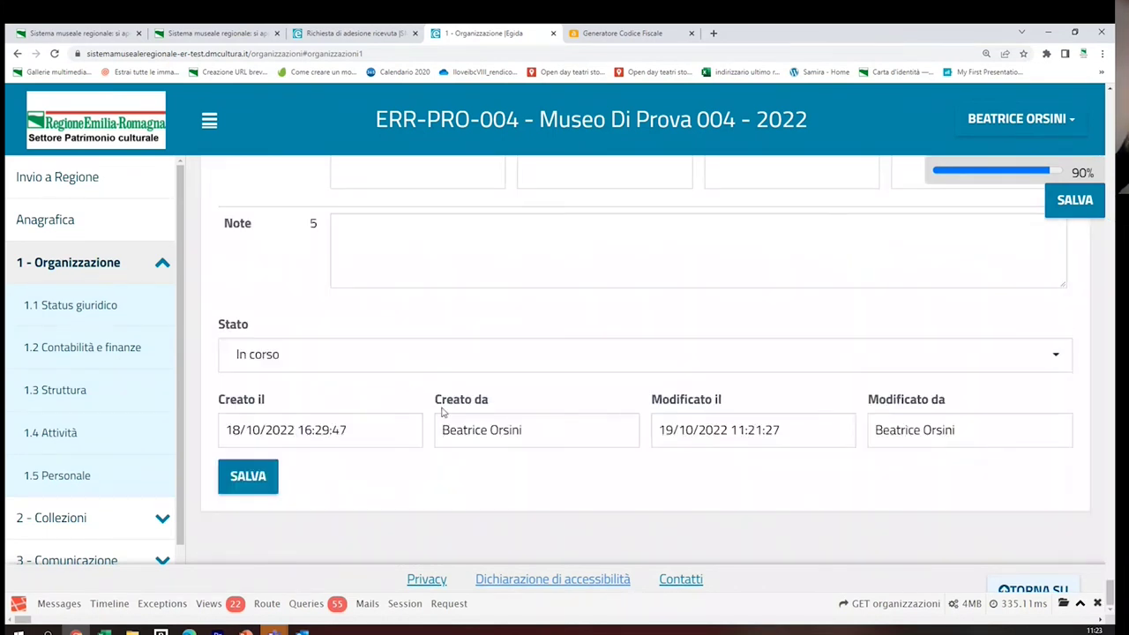
pyautogui.click(401, 361)
pyautogui.click(330, 413)
pyautogui.click(255, 477)
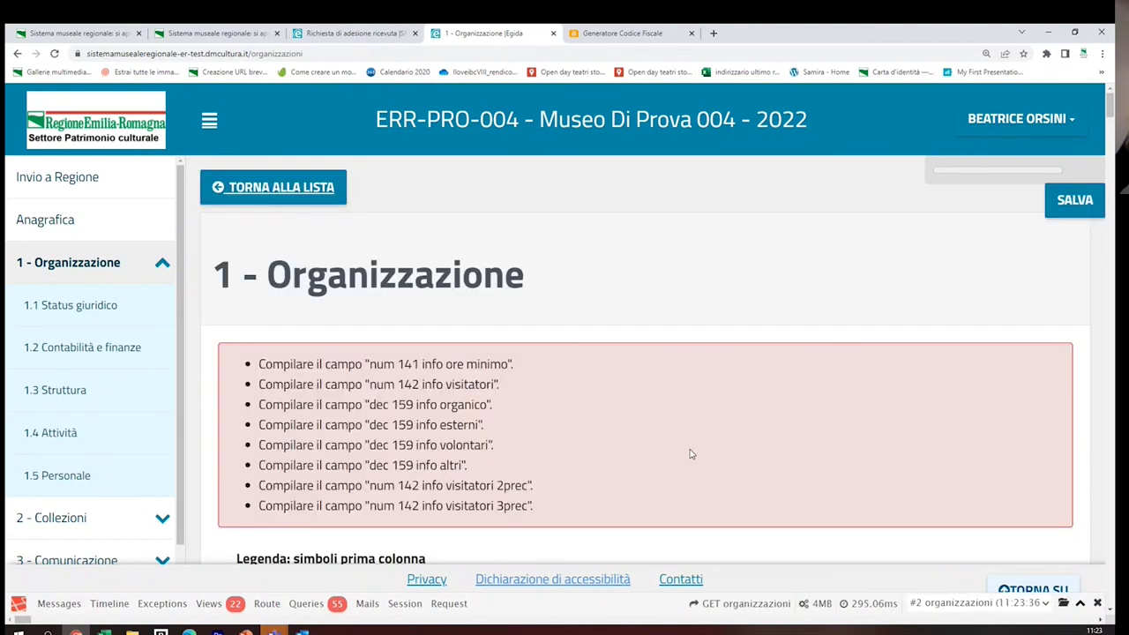
# Enter 20 guaranteed weekly opening hours under 1.4.1 Apertura and save the answers
pyautogui.scroll(-15, 691, 455)
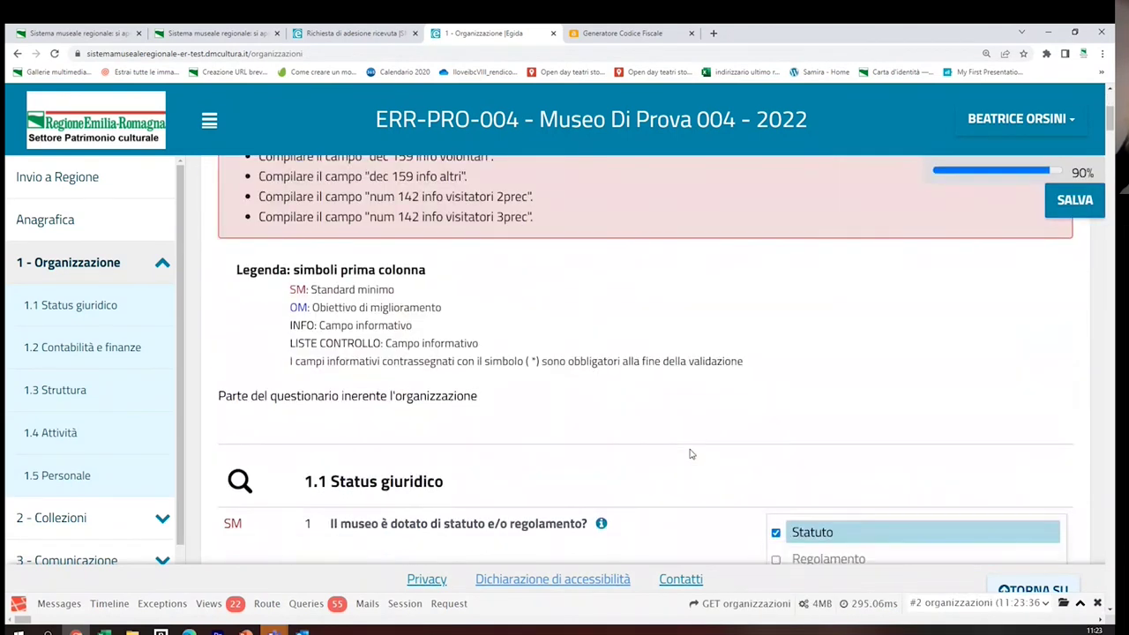
pyautogui.scroll(-15, 606, 446)
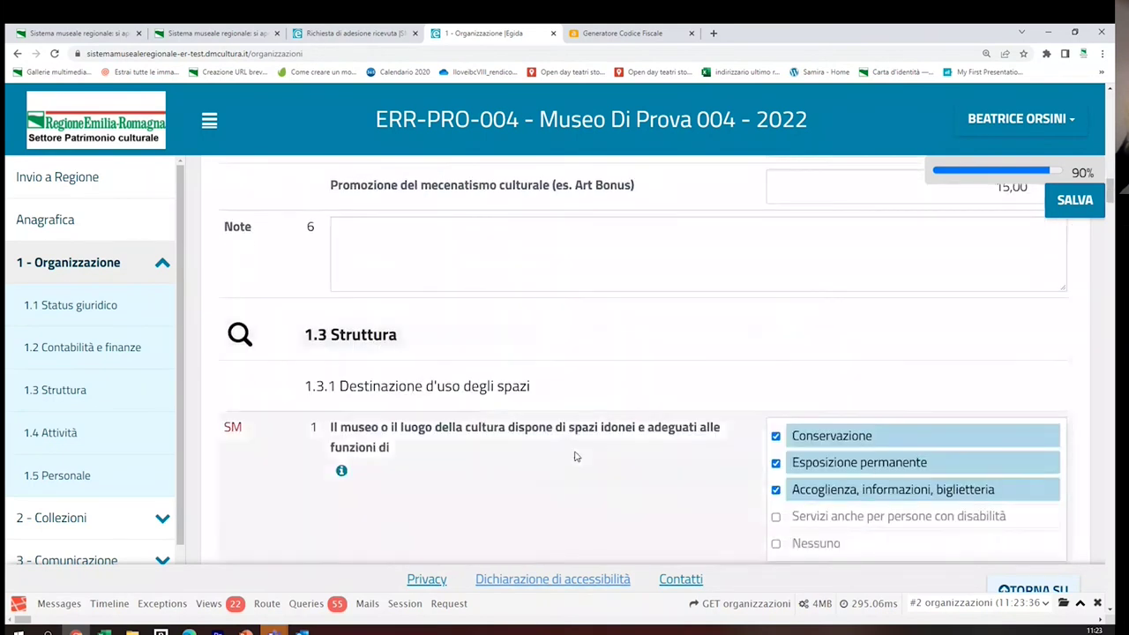
pyautogui.scroll(-15, 575, 453)
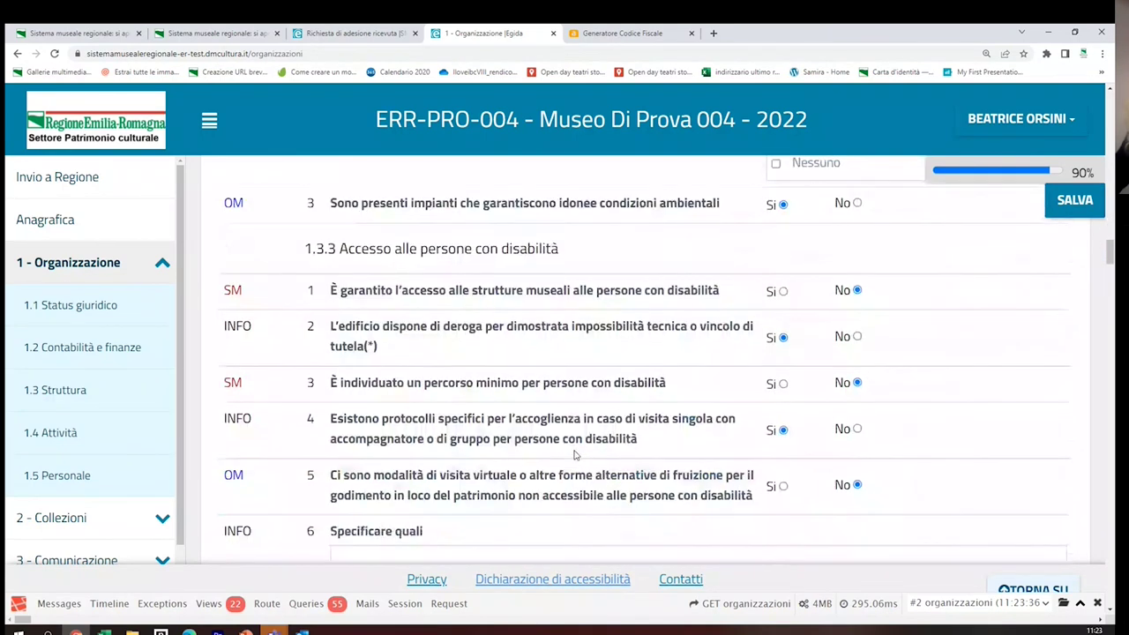
pyautogui.scroll(-8, 574, 453)
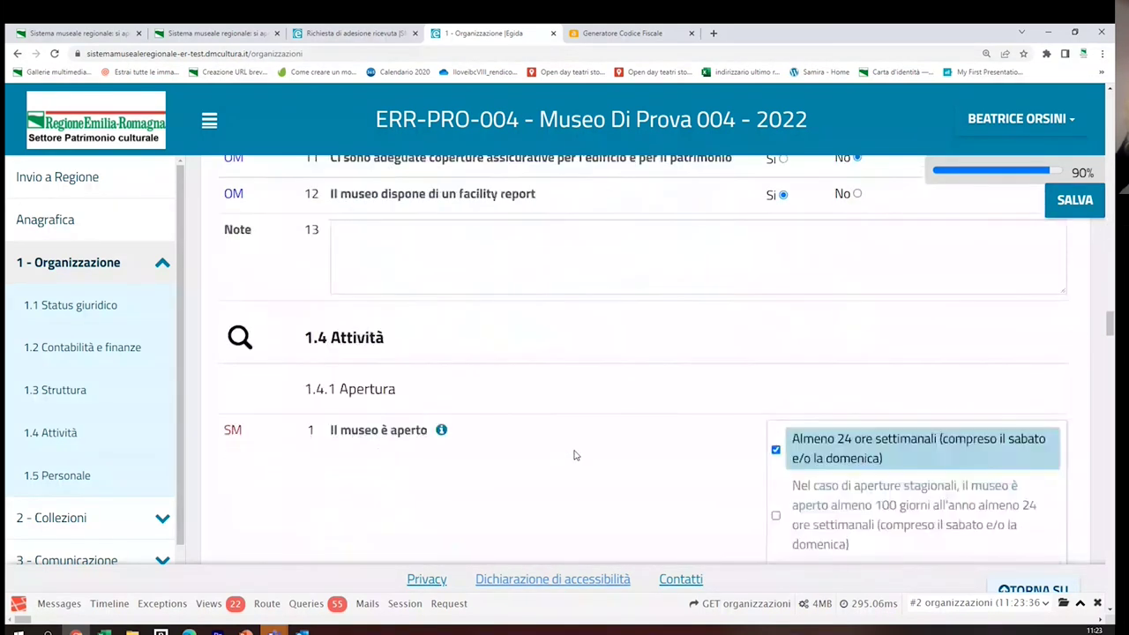
pyautogui.scroll(2, 574, 455)
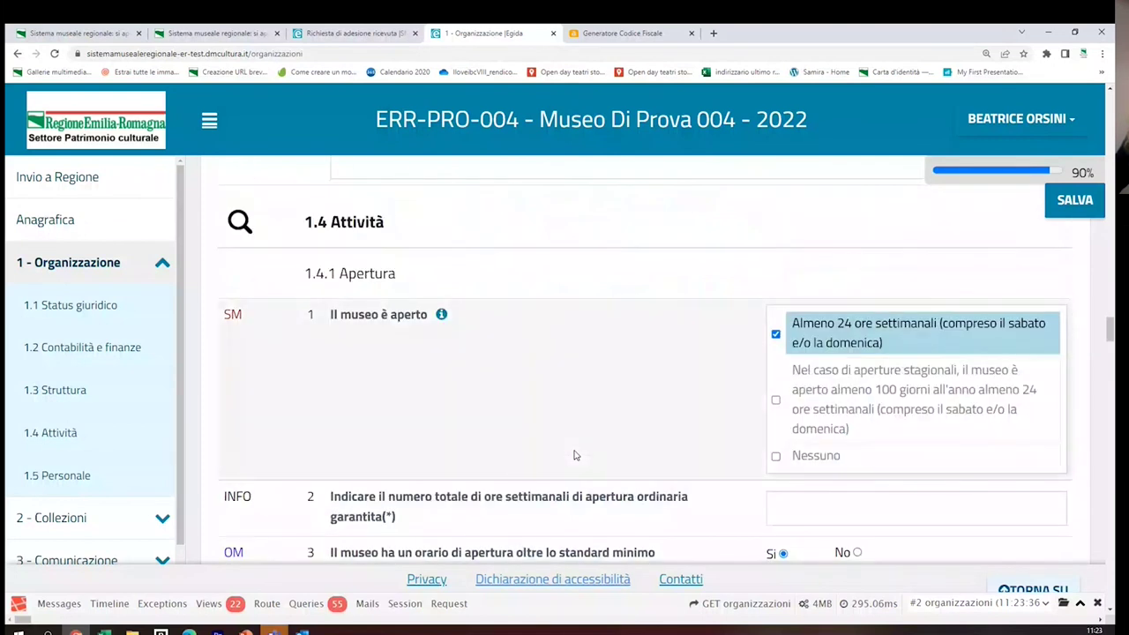
pyautogui.scroll(-1, 574, 456)
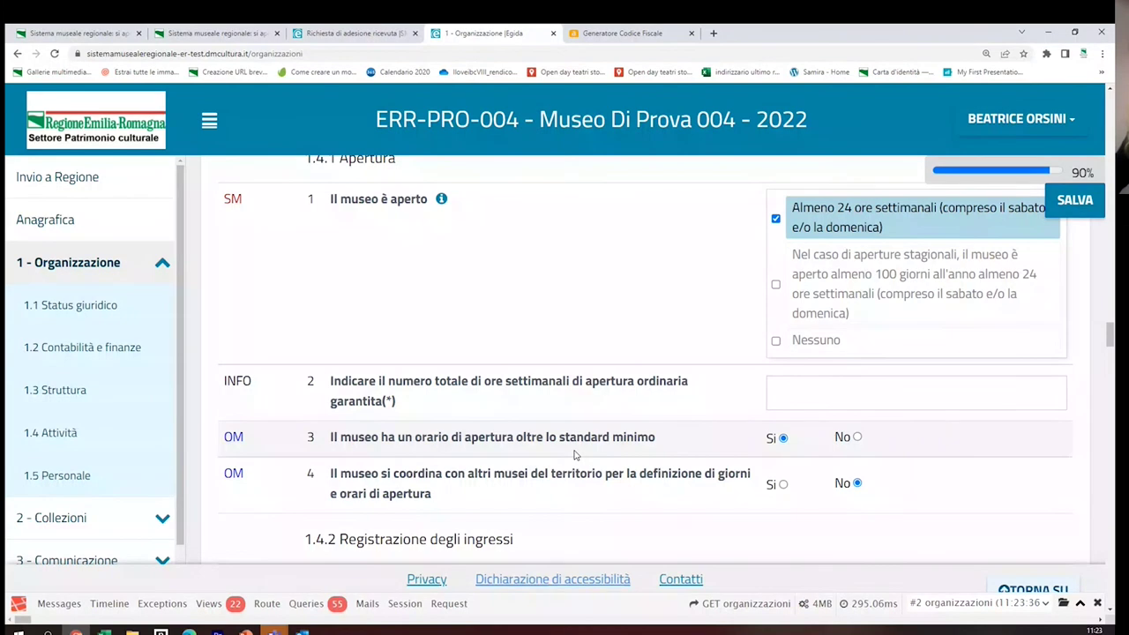
pyautogui.click(803, 393)
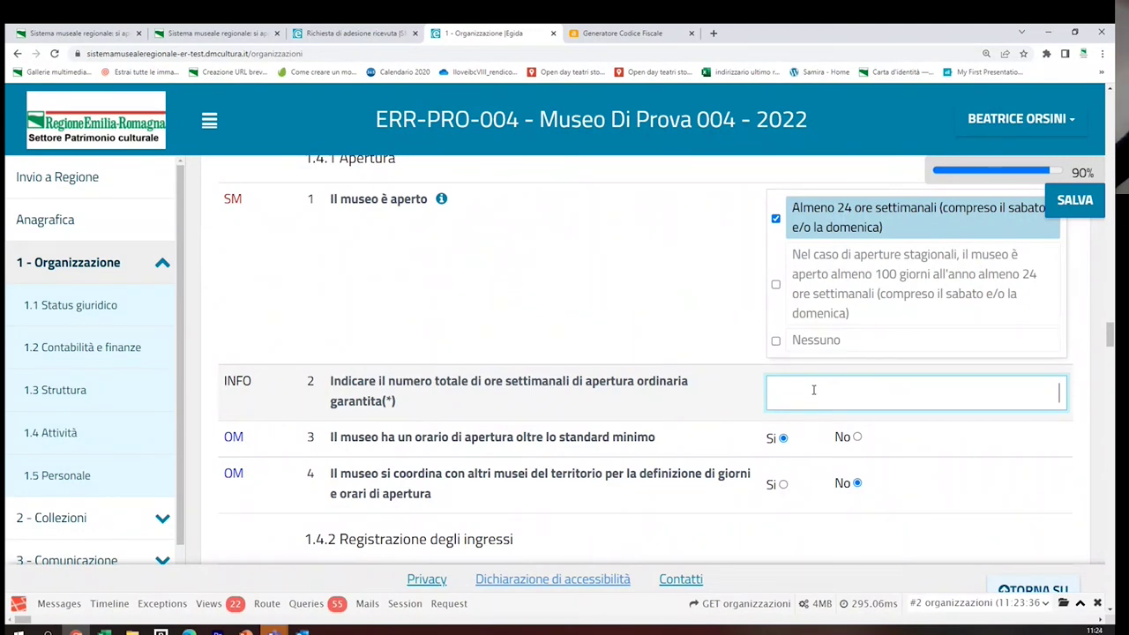
pyautogui.write('20')
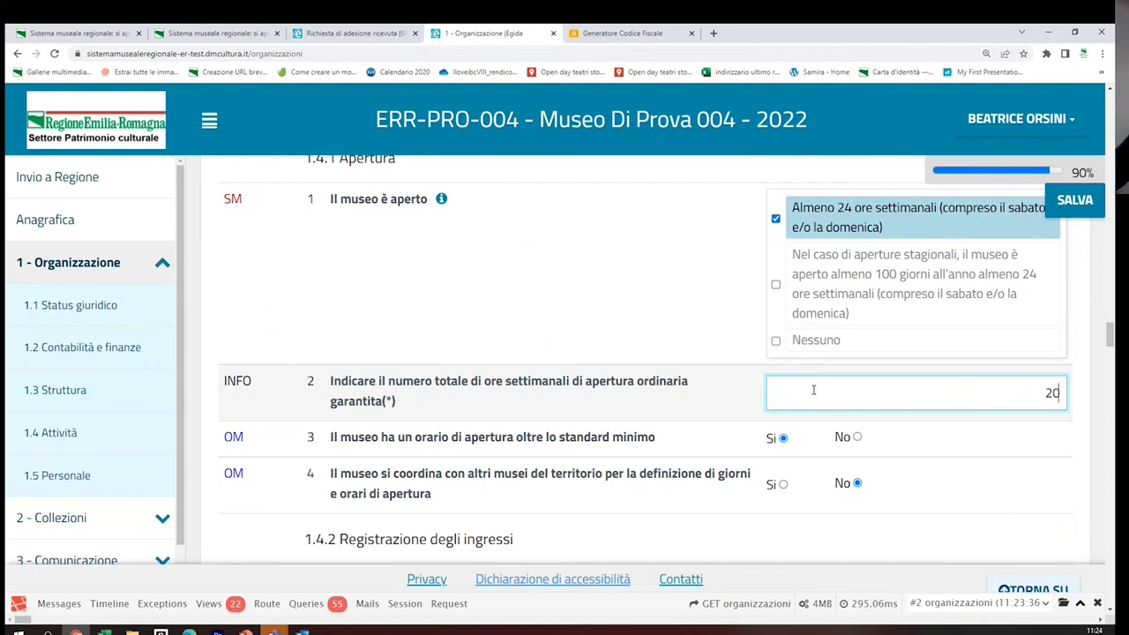
pyautogui.scroll(-1, 510, 503)
pyautogui.scroll(-3, 510, 503)
pyautogui.click(1073, 201)
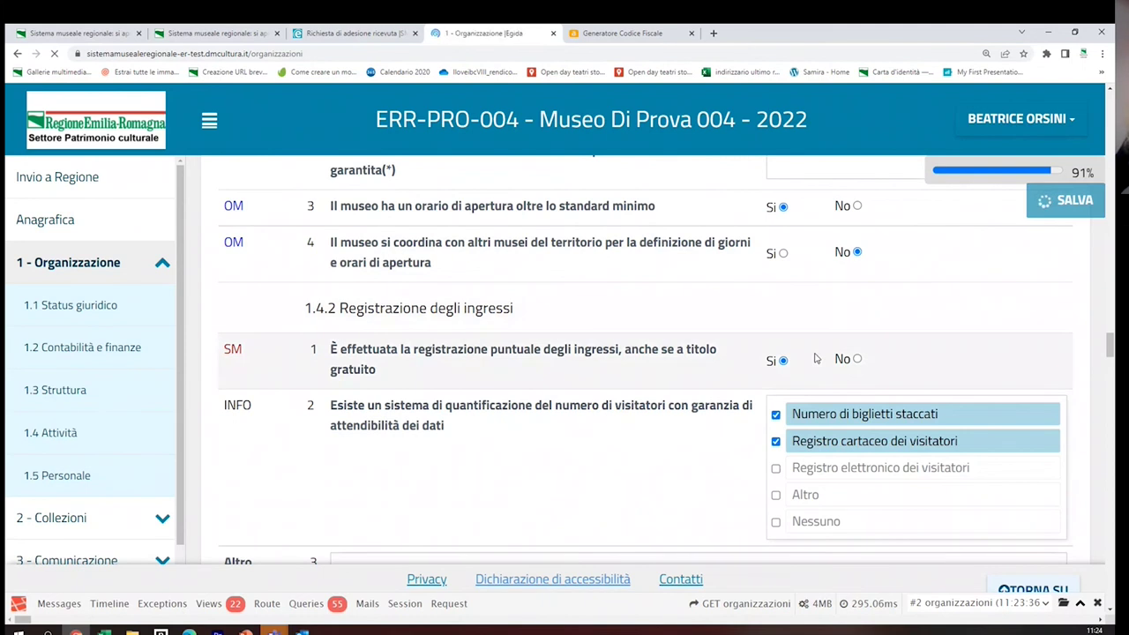
# Enter visitor totals of 100 last year, 50 two years ago and 40 three years ago, then save
pyautogui.scroll(-3, 631, 349)
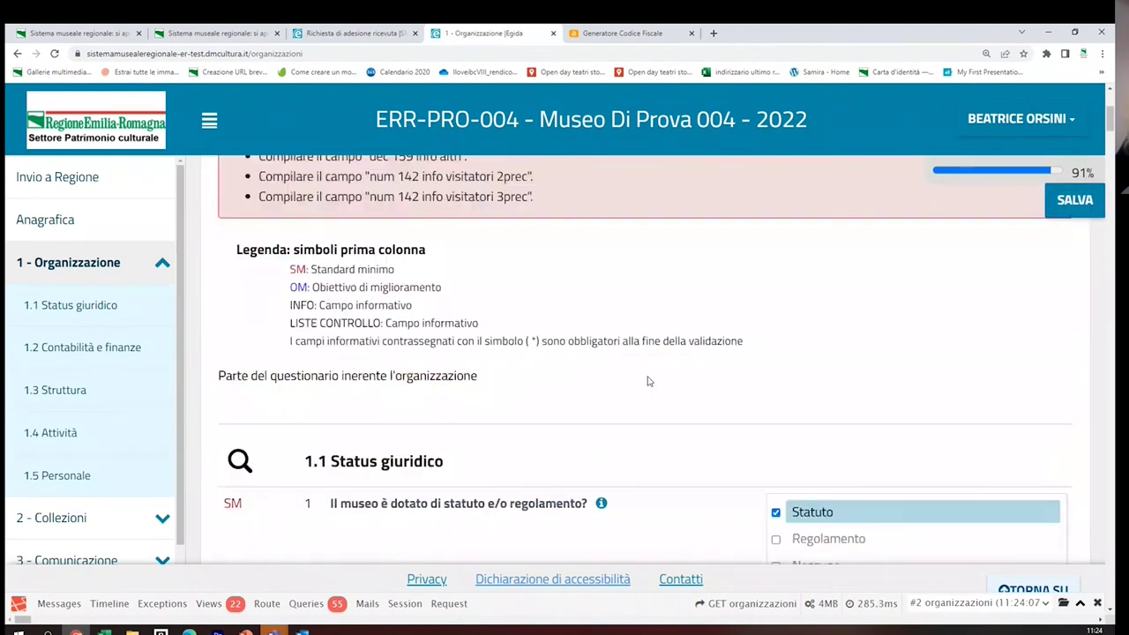
pyautogui.moveTo(1113, 132); pyautogui.dragTo(1110, 359)
pyautogui.click(795, 390)
pyautogui.write('1')
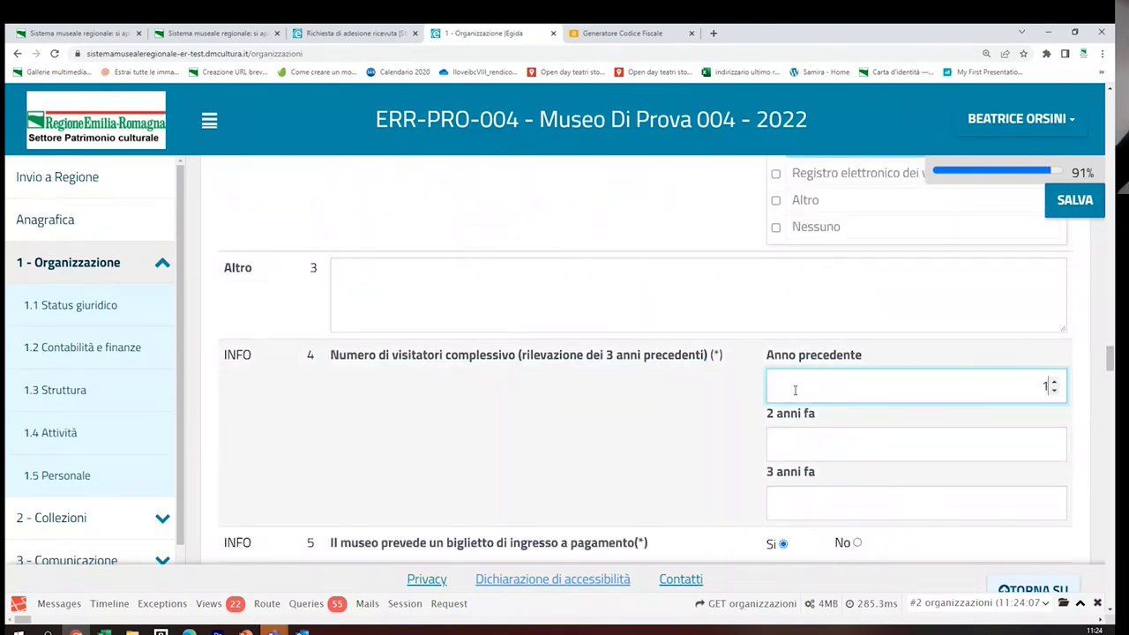
pyautogui.write('00')
pyautogui.click(847, 453)
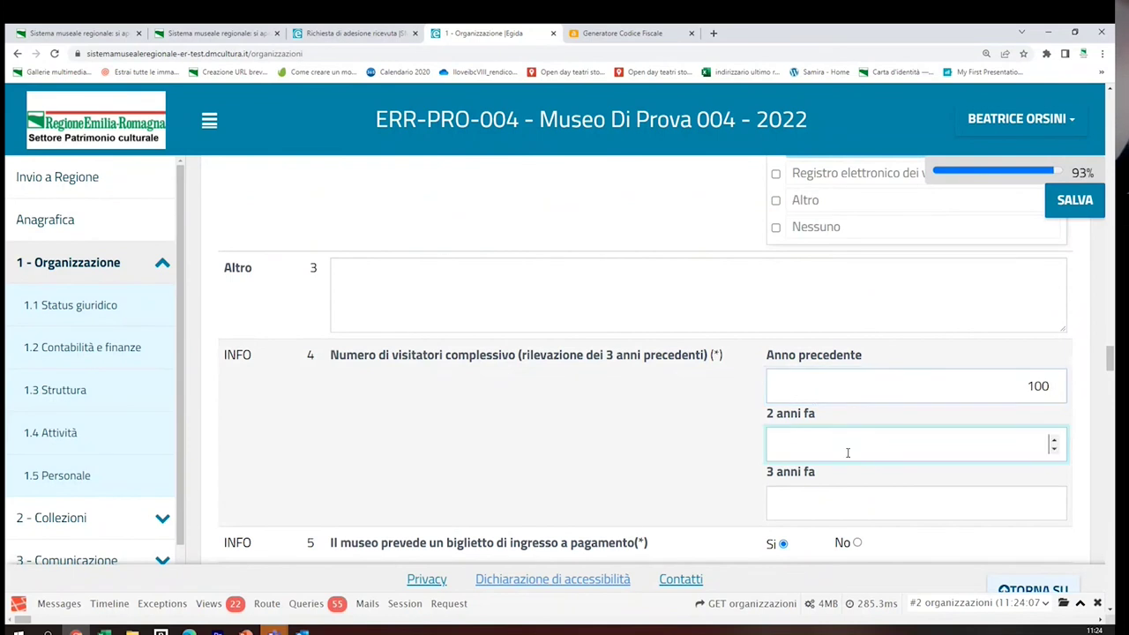
pyautogui.write('50')
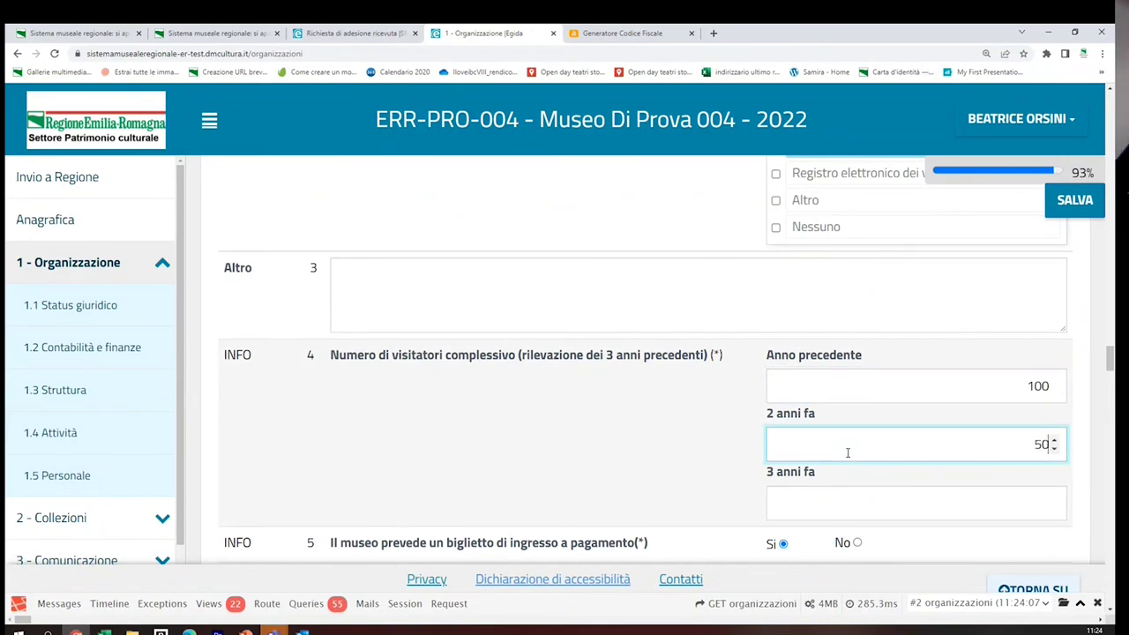
pyautogui.click(840, 508)
pyautogui.write('40')
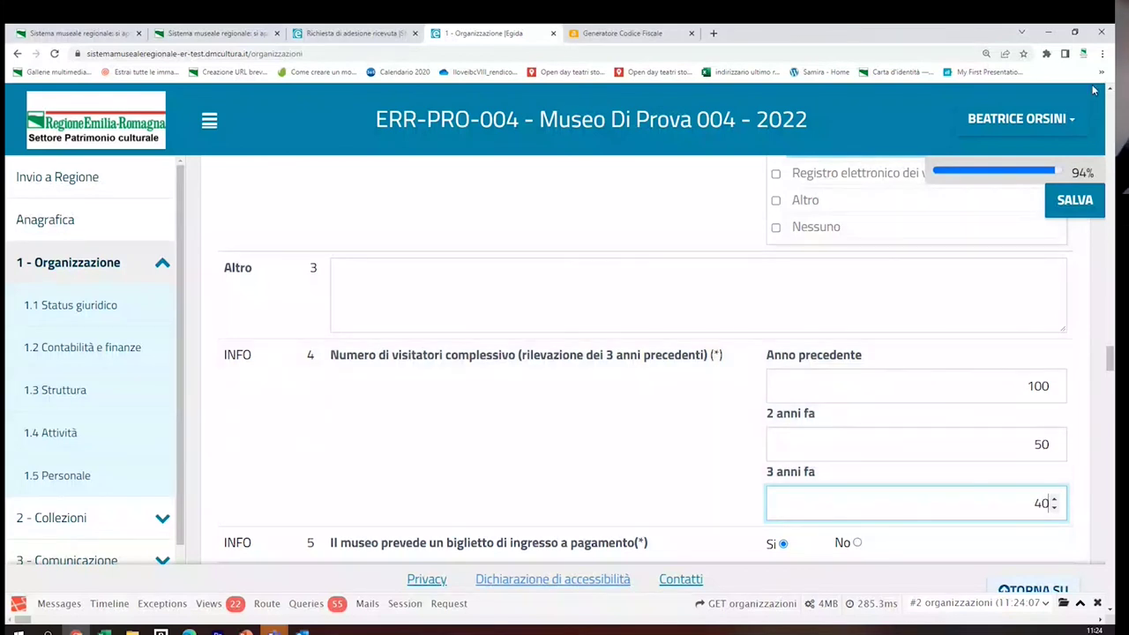
pyautogui.click(1074, 207)
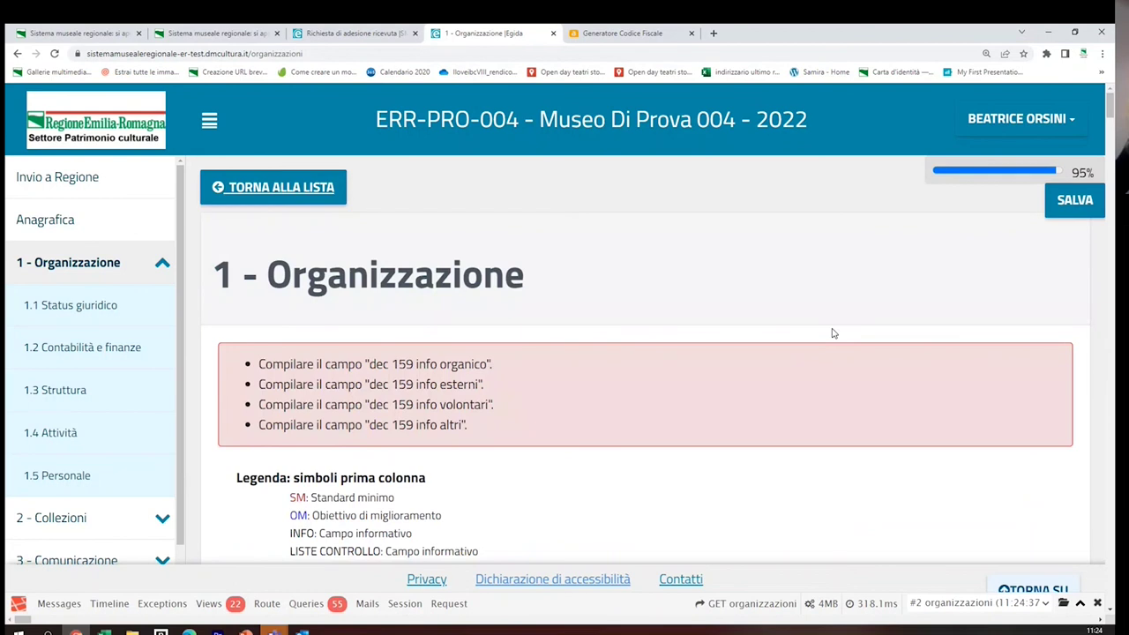
# Enter staff units: 5 in organico, 5 external, 6 volunteers and 4 others
pyautogui.scroll(-3, 839, 350)
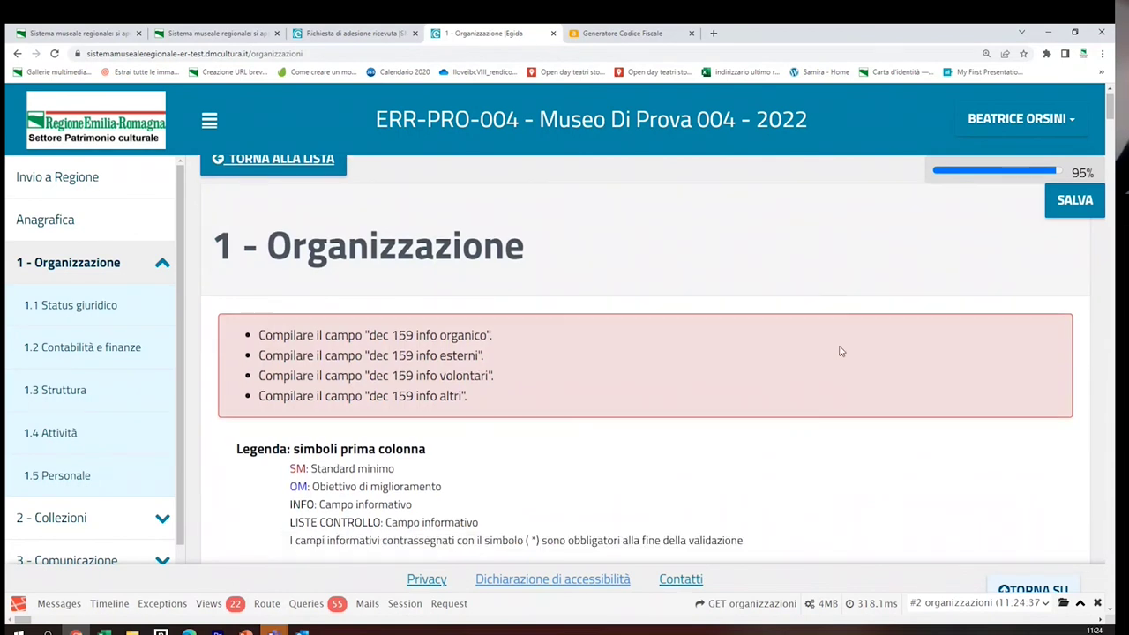
pyautogui.moveTo(1110, 115); pyautogui.dragTo(1111, 581)
pyautogui.click(430, 403)
pyautogui.write('5')
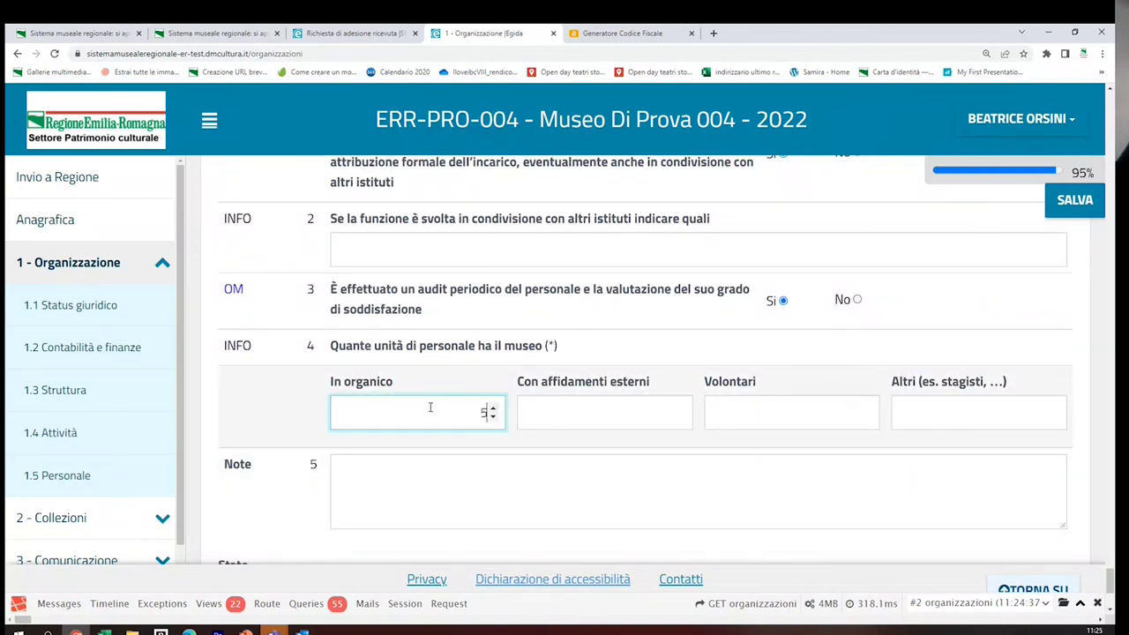
pyautogui.click(647, 419)
pyautogui.write('5')
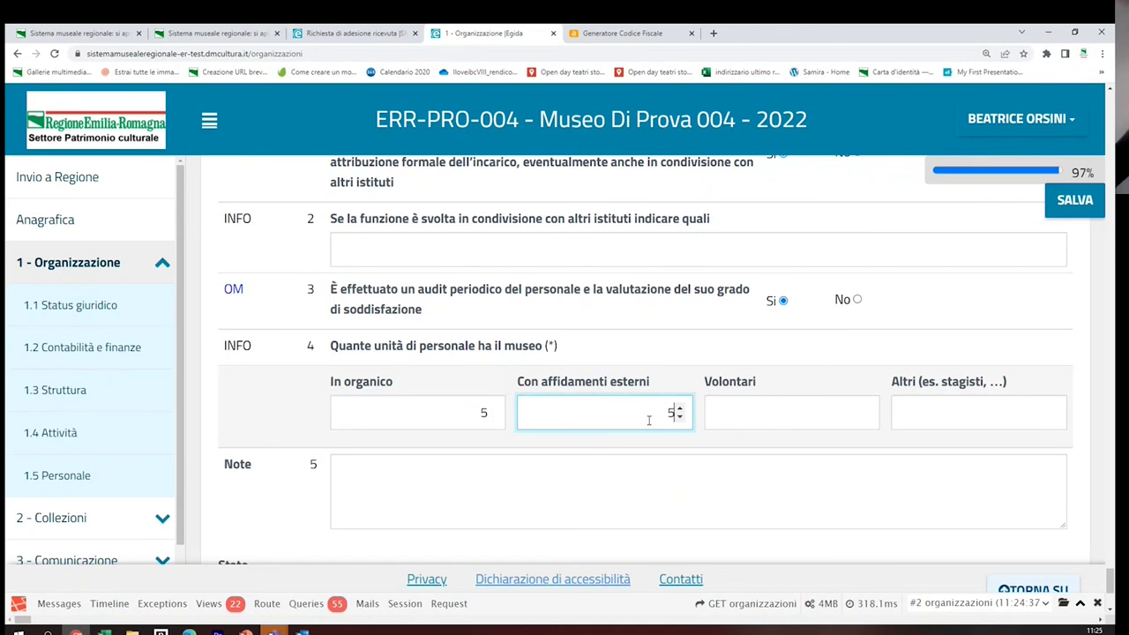
pyautogui.click(734, 408)
pyautogui.write('6')
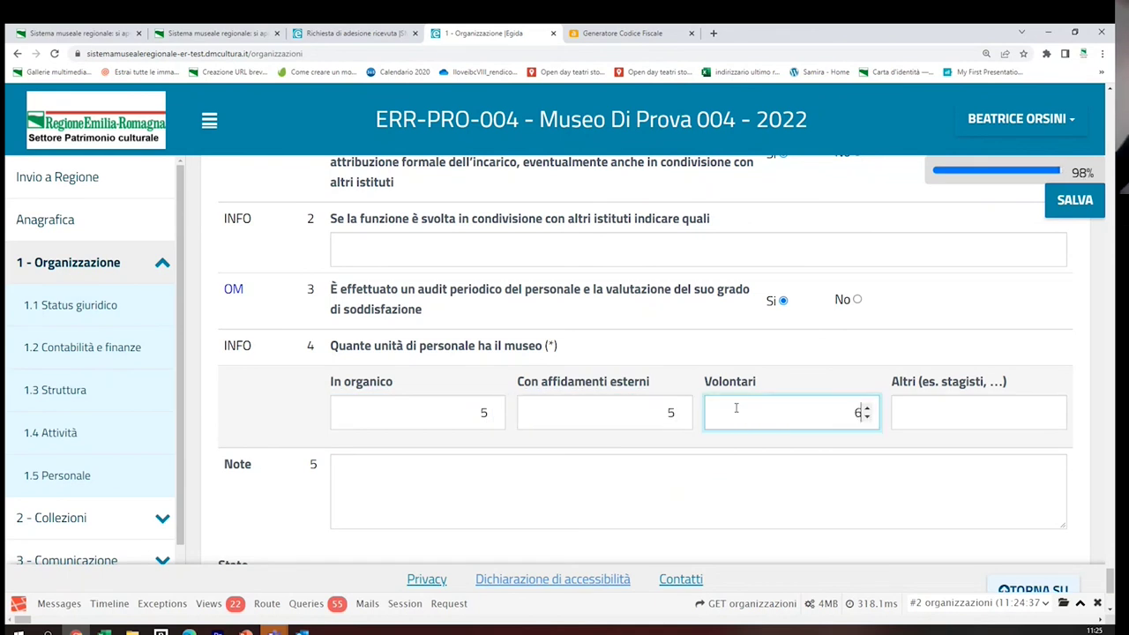
pyautogui.click(925, 410)
pyautogui.write('4')
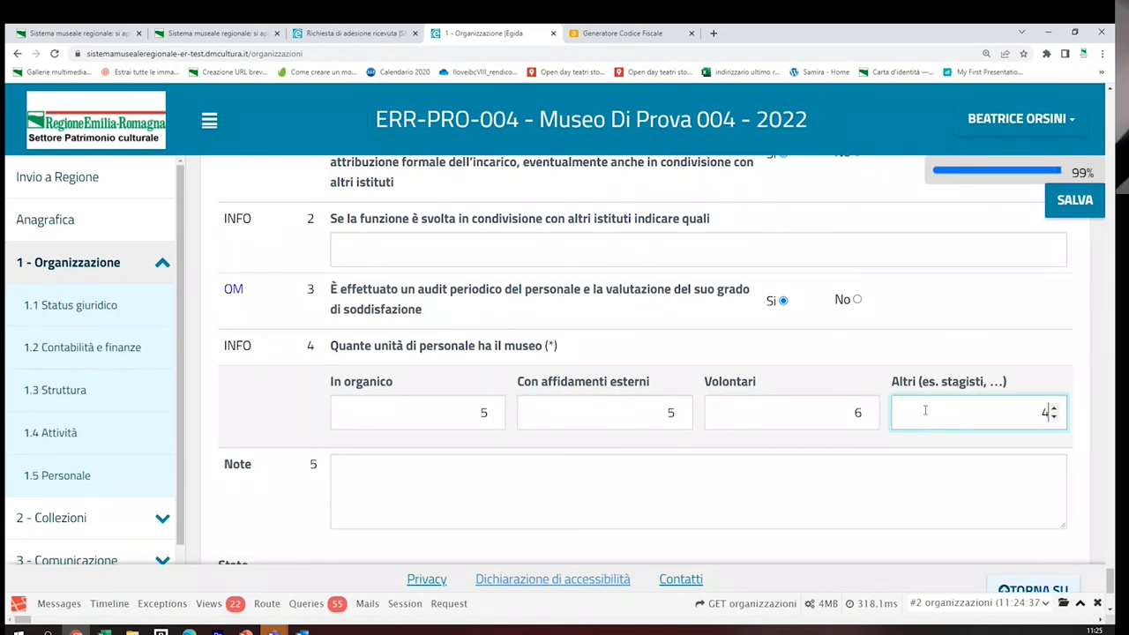
# Save the staff figures and the Organizzazione section at 100% with status Completato
pyautogui.click(1079, 203)
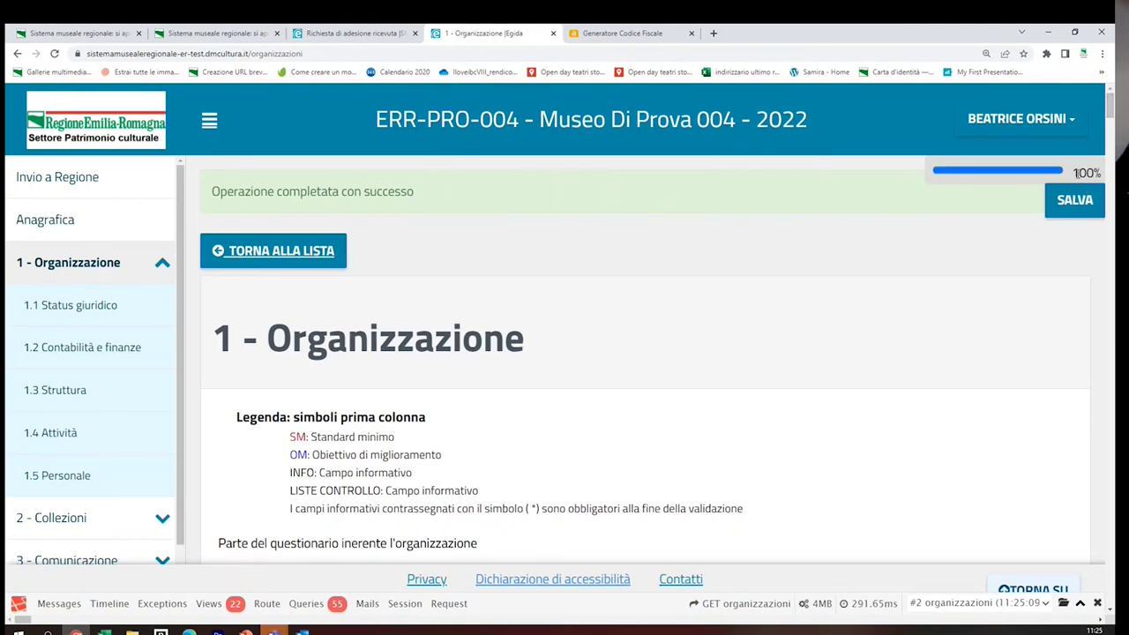
pyautogui.moveTo(1111, 107); pyautogui.dragTo(1107, 597)
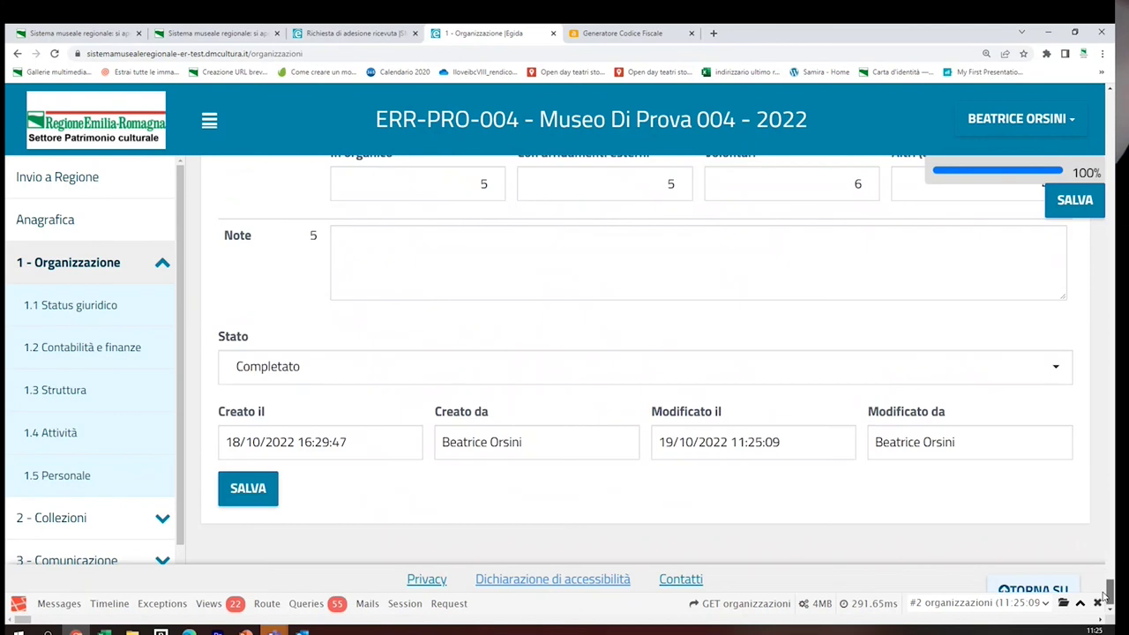
pyautogui.click(248, 490)
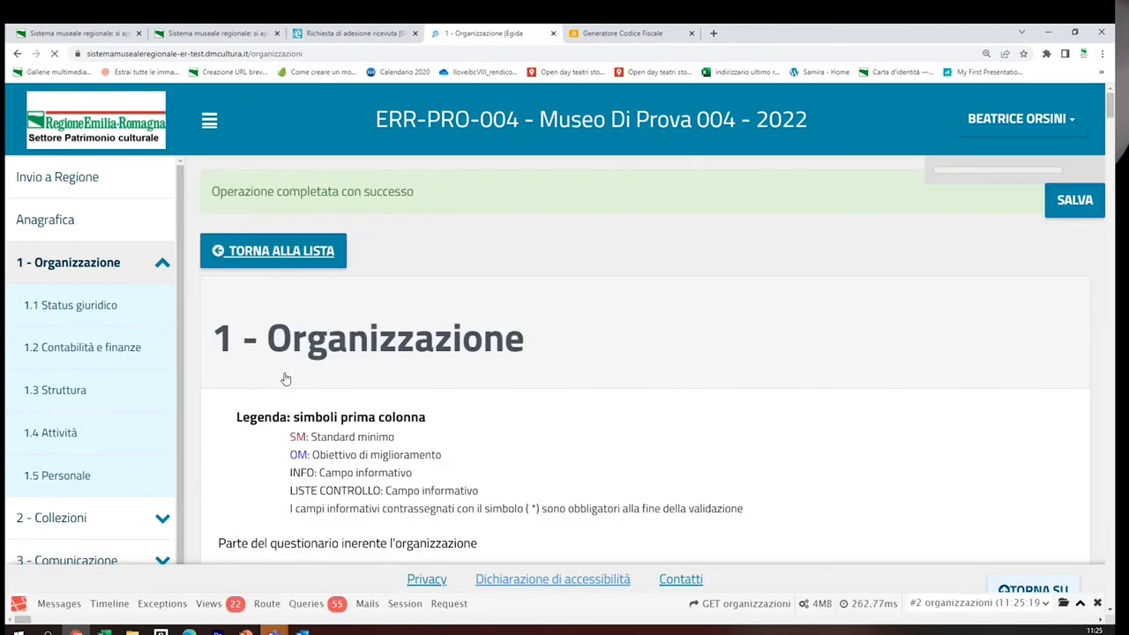
# Send PRO-004 Museo di prova 004 to Regione, receiving protocol 3635-2022
pyautogui.click(72, 183)
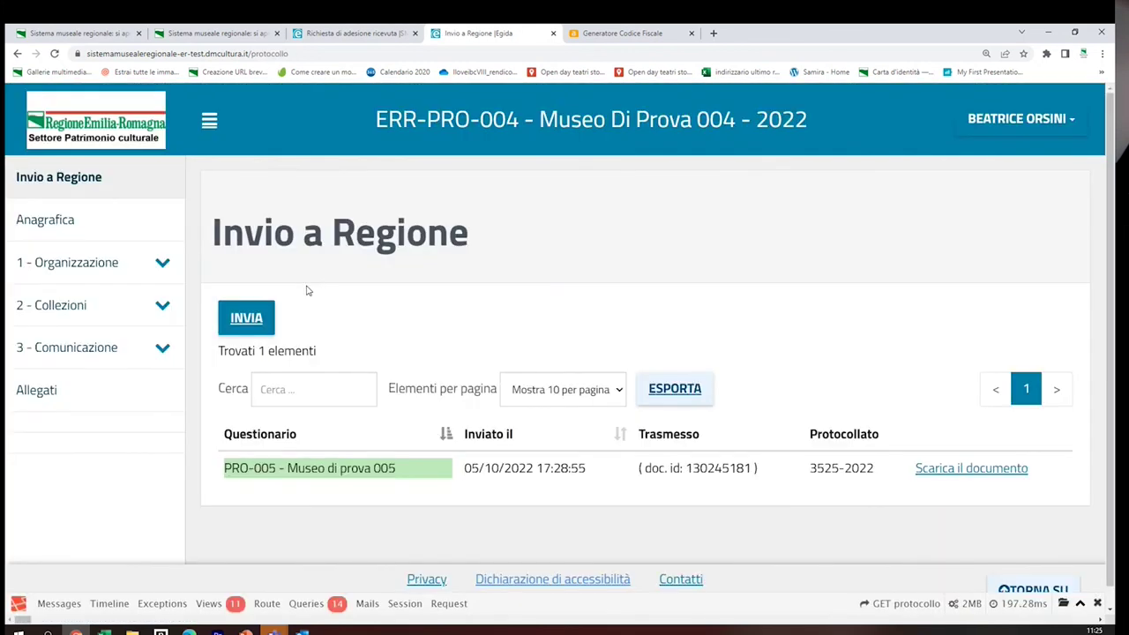
pyautogui.click(247, 318)
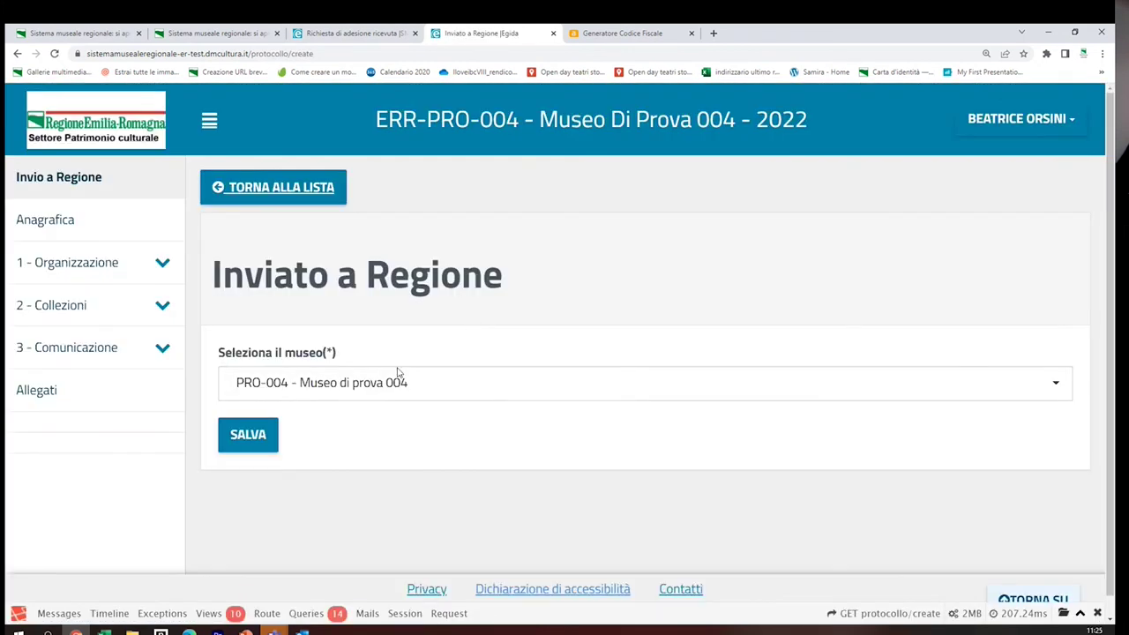
pyautogui.click(248, 433)
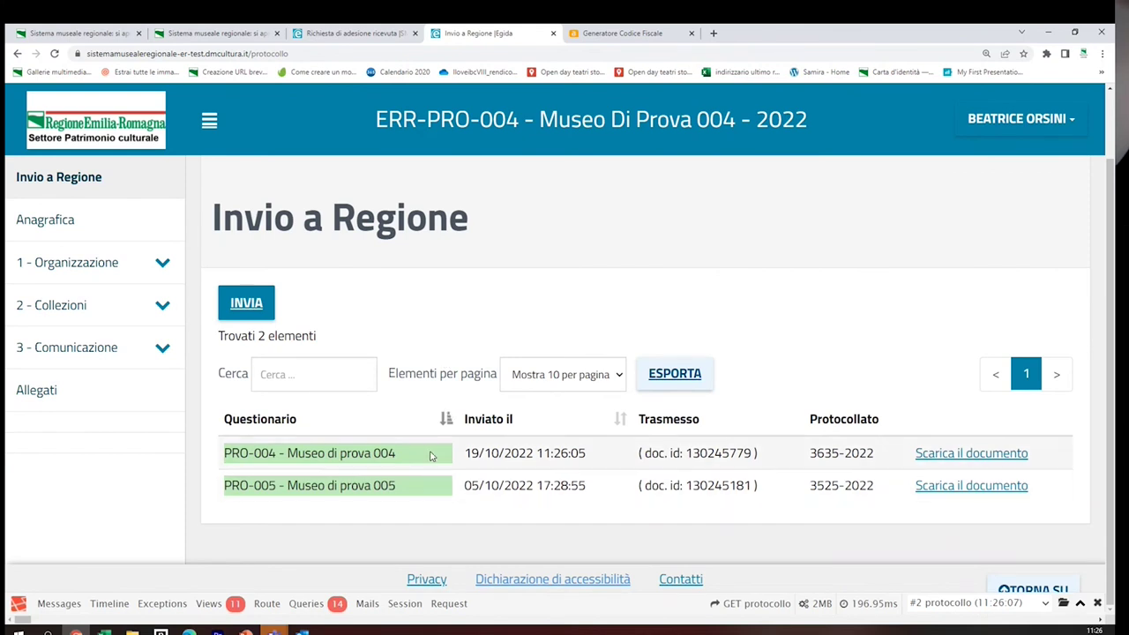
pyautogui.moveTo(225, 453); pyautogui.dragTo(648, 452)
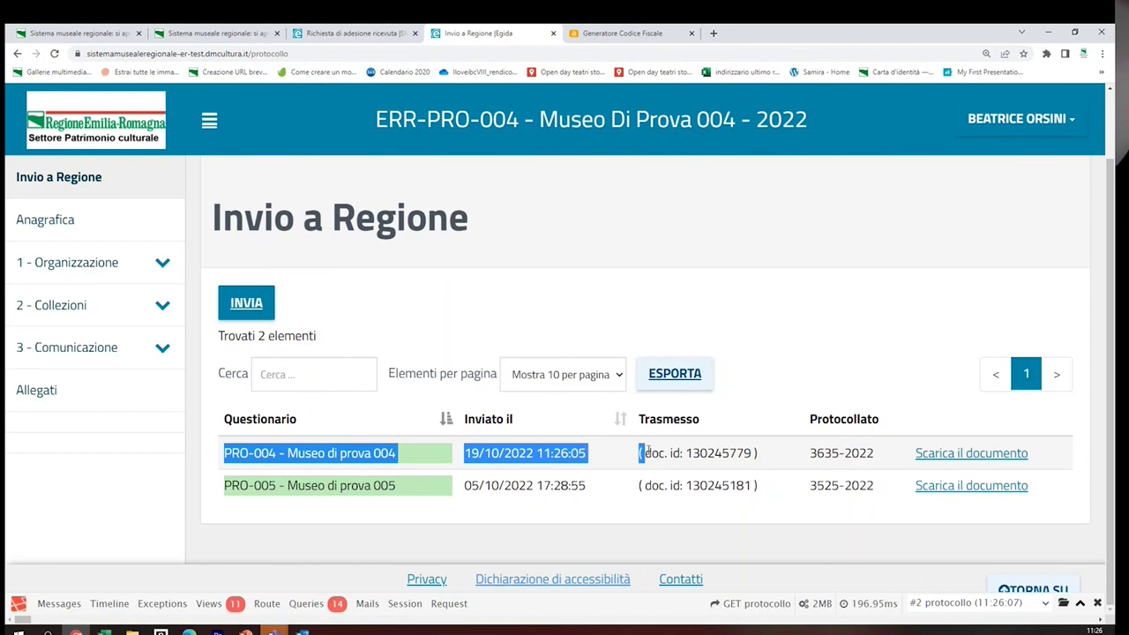
pyautogui.moveTo(649, 452); pyautogui.dragTo(955, 461)
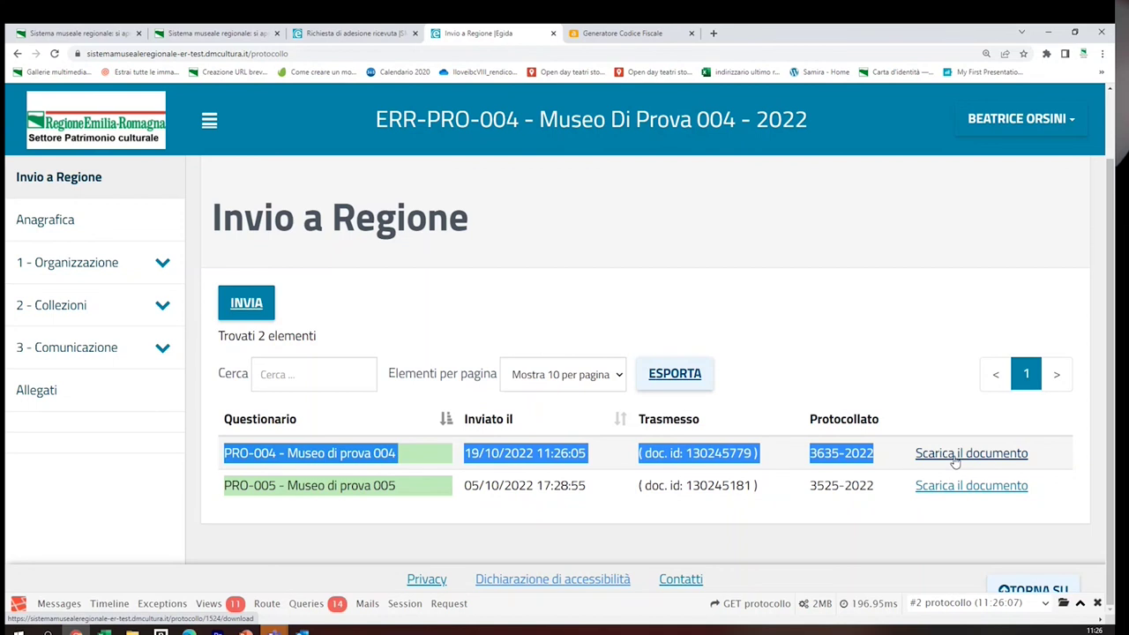
pyautogui.moveTo(302, 632)
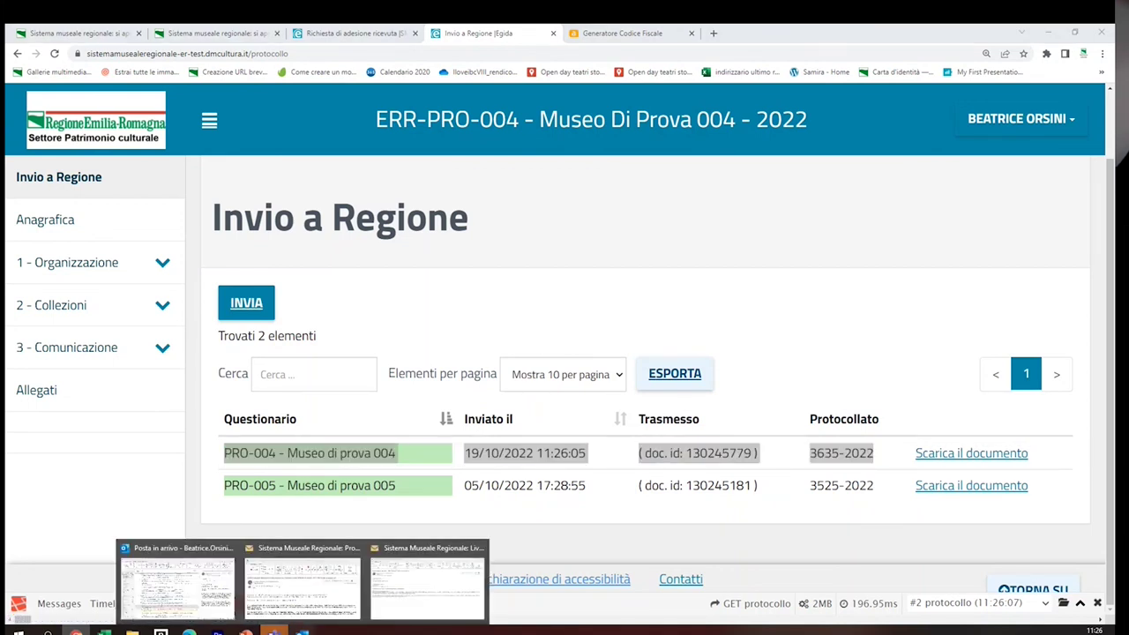
# Bring up the PRO-005 Protocollazione questionario e-mail and maximize its window
pyautogui.moveTo(436, 578)
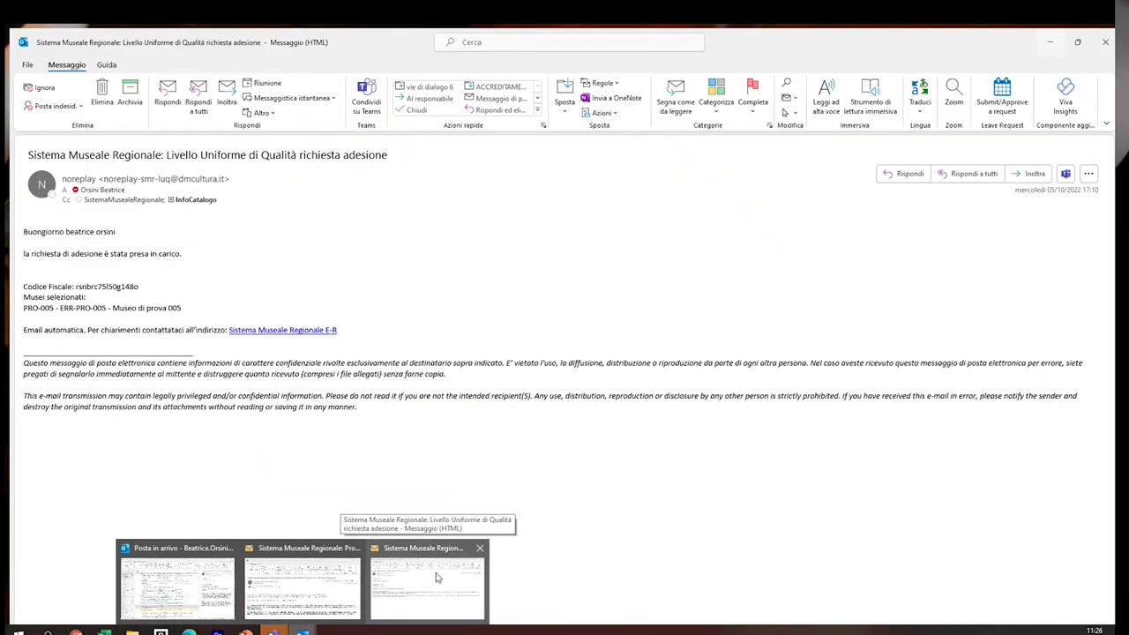
pyautogui.click(291, 580)
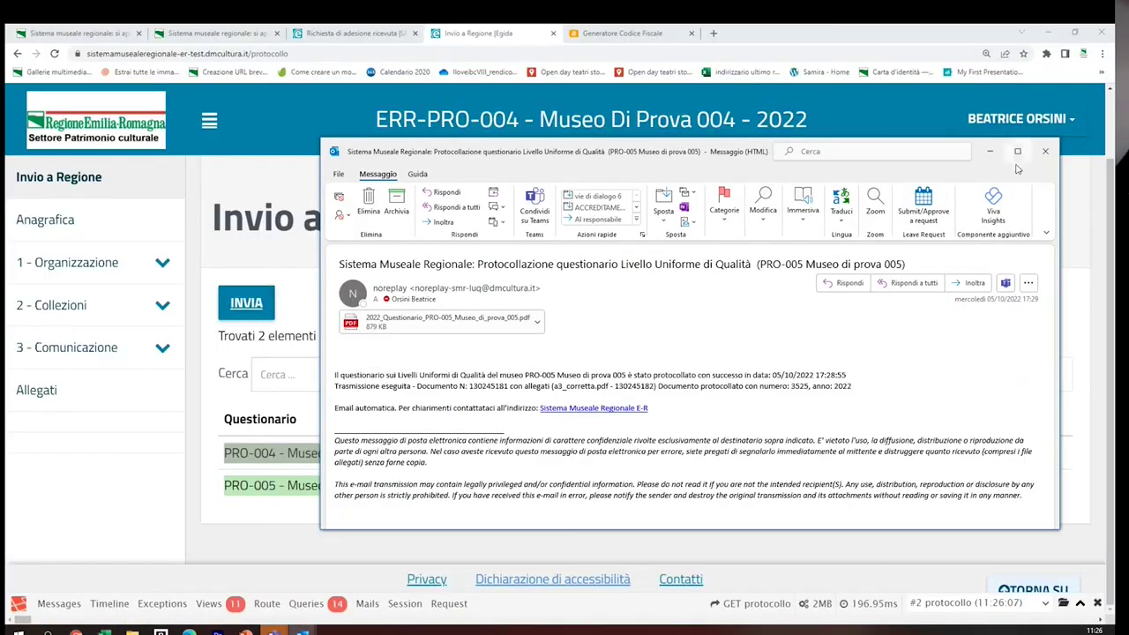
pyautogui.click(1018, 151)
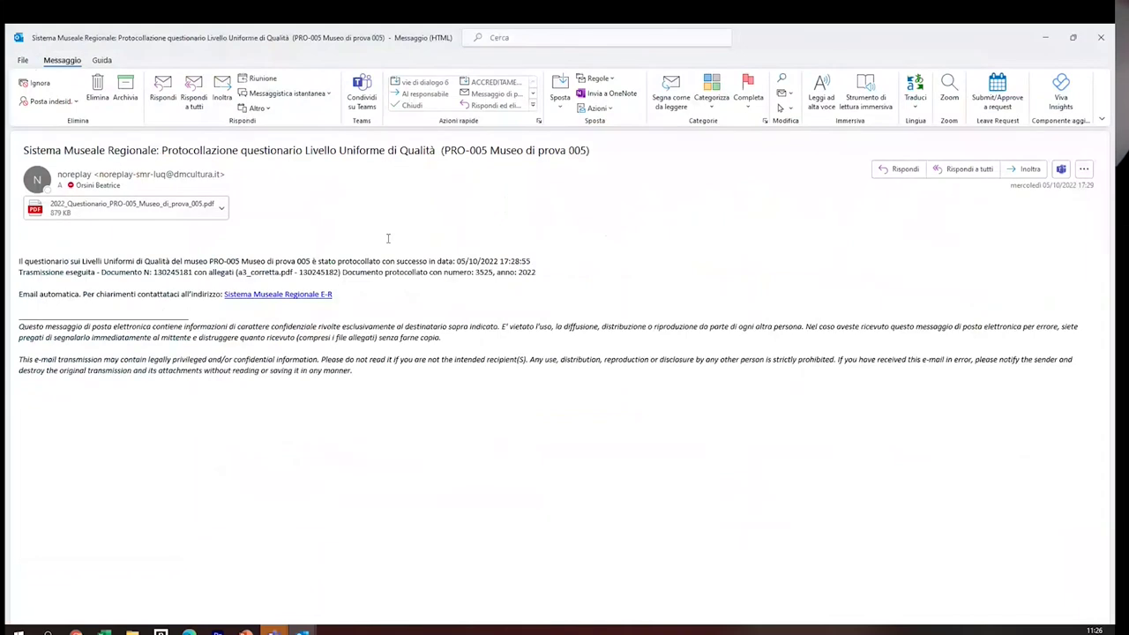